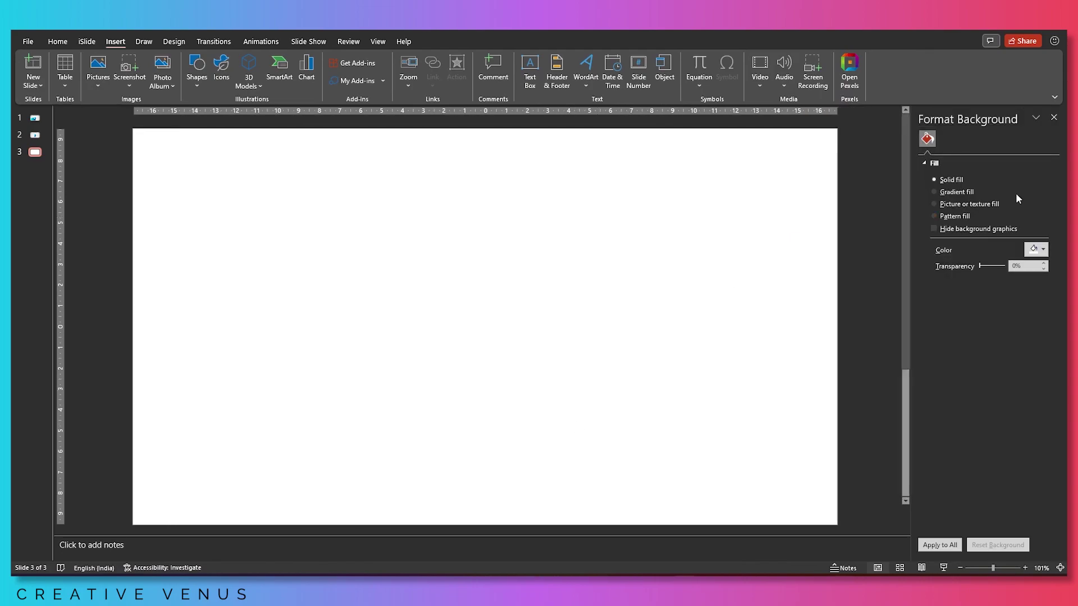
# - Set the slide background to a solid light gray
pyautogui.click(1045, 251)
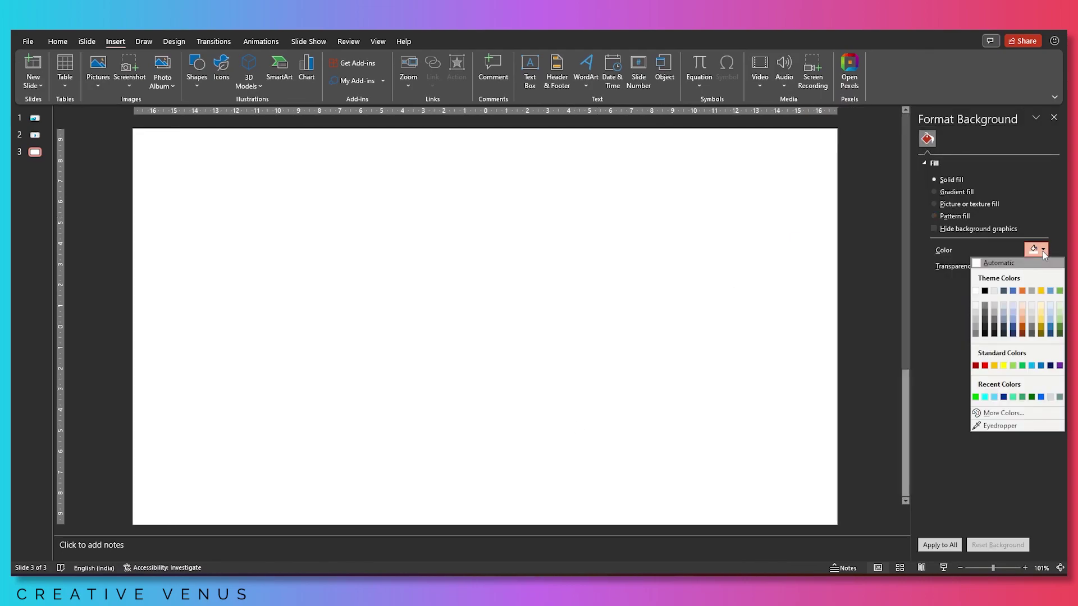
pyautogui.click(977, 314)
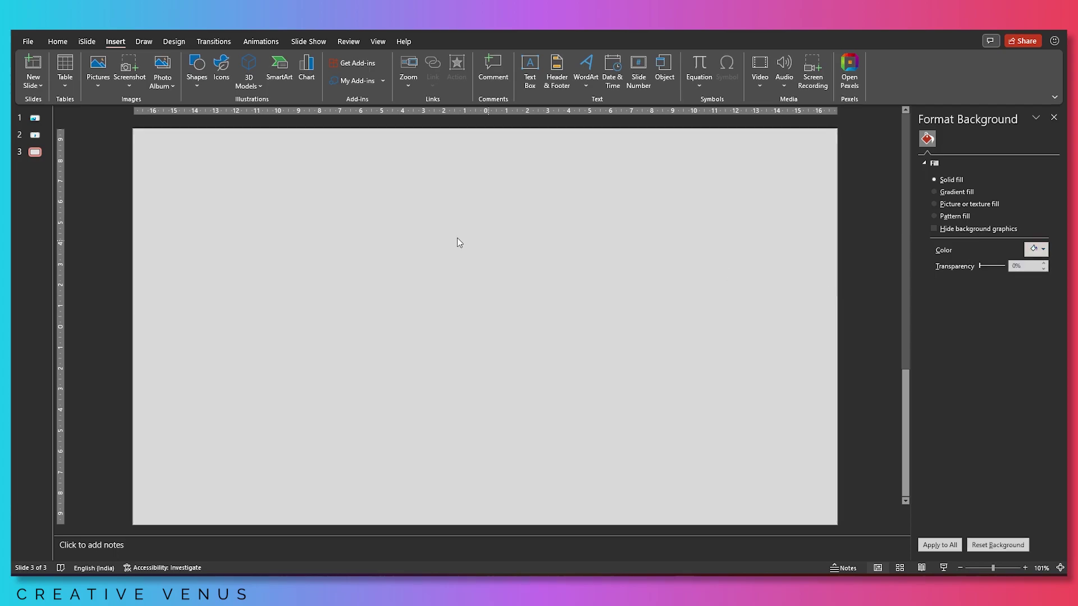
# - Draw a circle about 13.23 cm in diameter and centre it on the slide
pyautogui.click(204, 87)
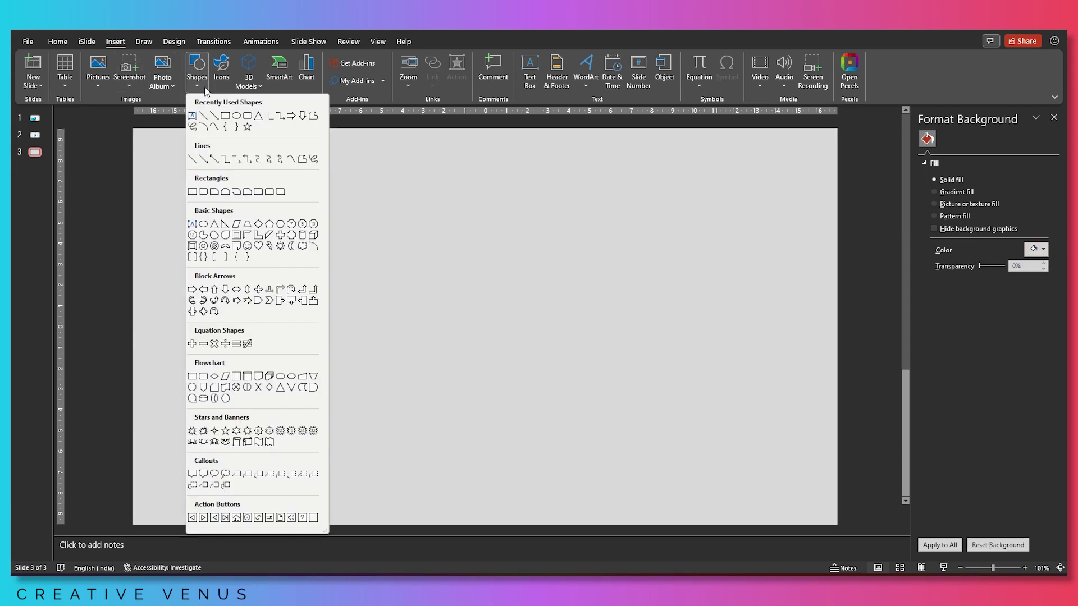
pyautogui.click(235, 117)
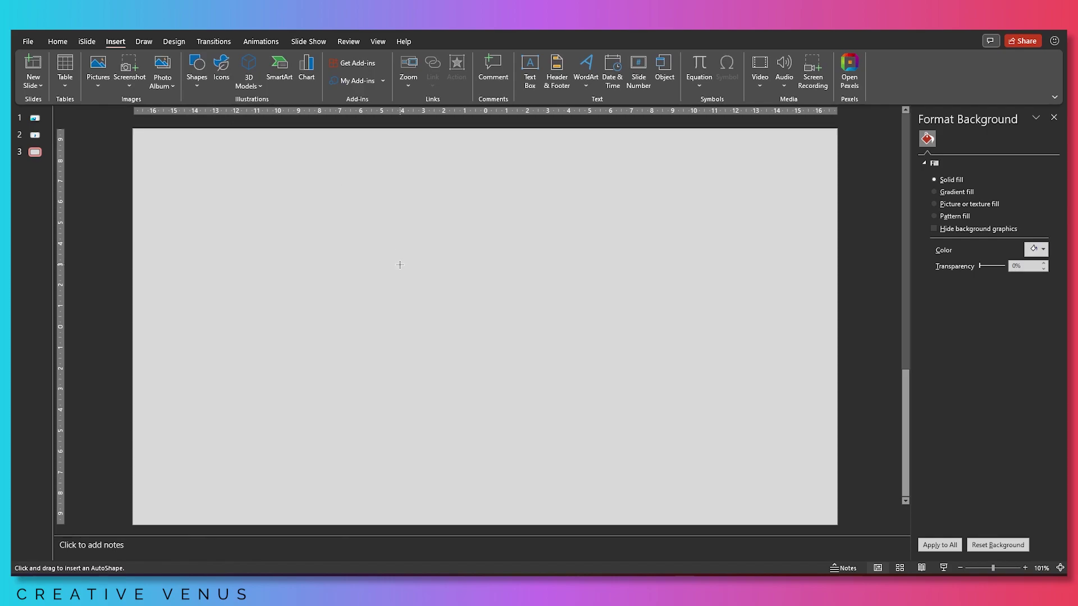
pyautogui.moveTo(386, 226); pyautogui.dragTo(662, 480)
pyautogui.moveTo(513, 360)
pyautogui.mouseDown()
pyautogui.moveTo(481, 313)
pyautogui.moveTo(467, 322)
pyautogui.moveTo(477, 323)
pyautogui.mouseUp()
# - Remove the circle's outline and give it a linear gradient fill running diagonally at 45°
pyautogui.click(946, 314)
pyautogui.click(949, 329)
pyautogui.click(956, 220)
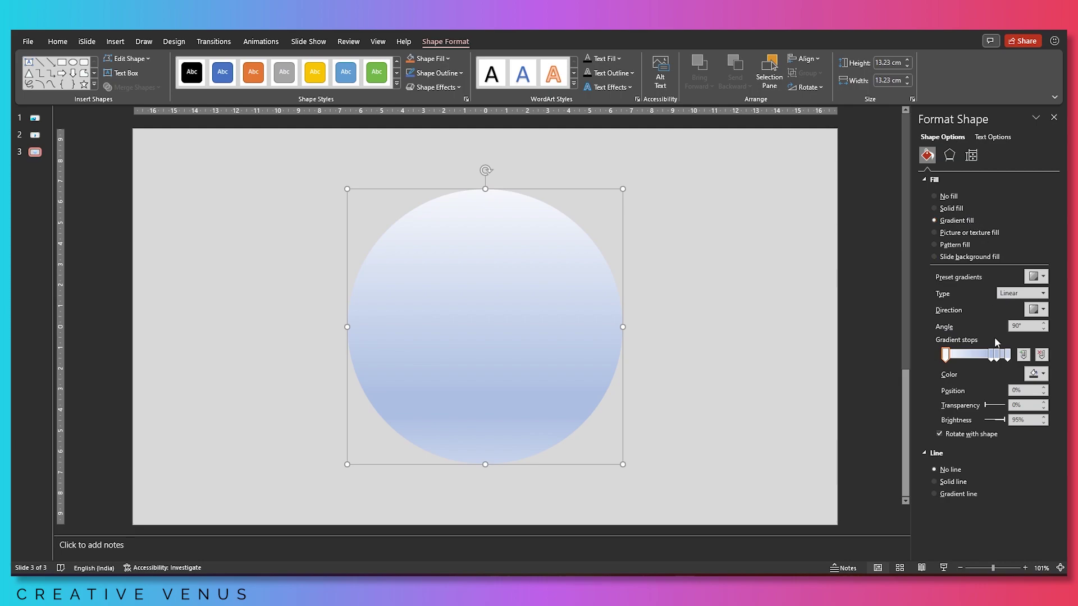
pyautogui.click(1043, 293)
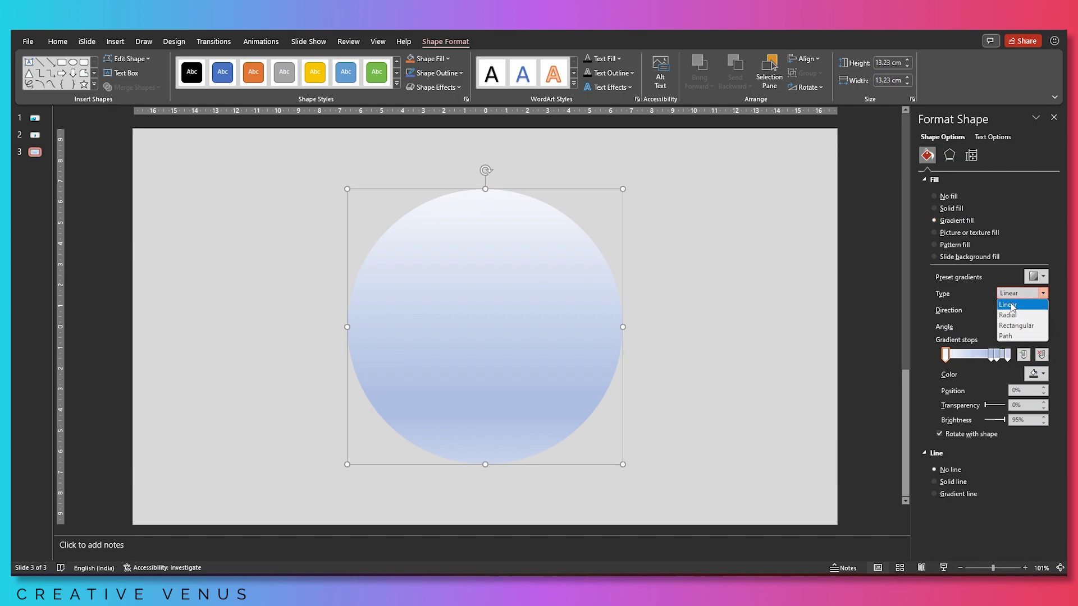
pyautogui.click(1013, 307)
pyautogui.click(1038, 310)
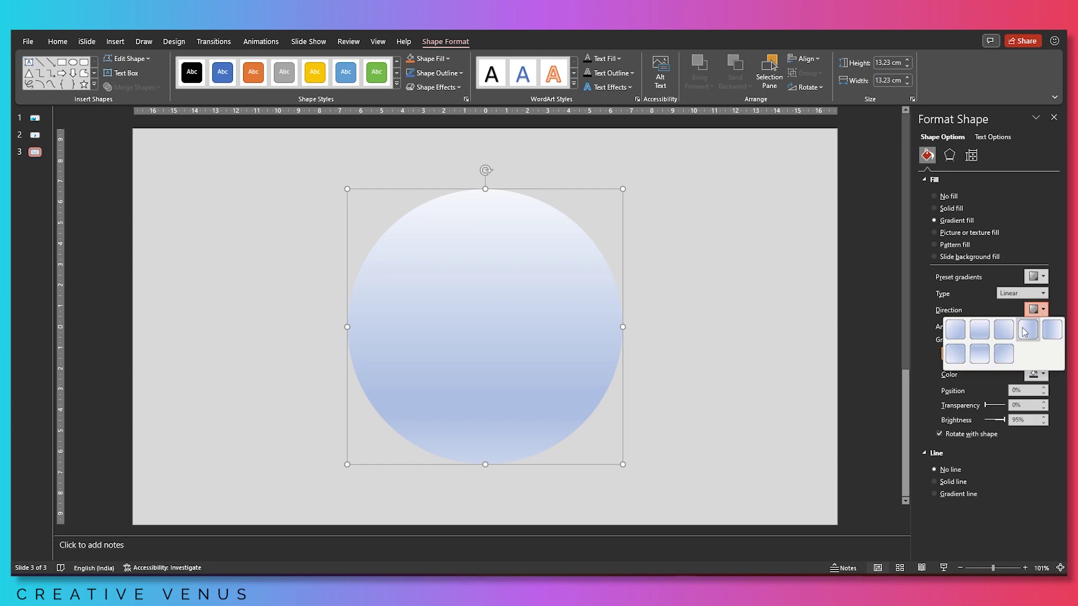
pyautogui.click(962, 328)
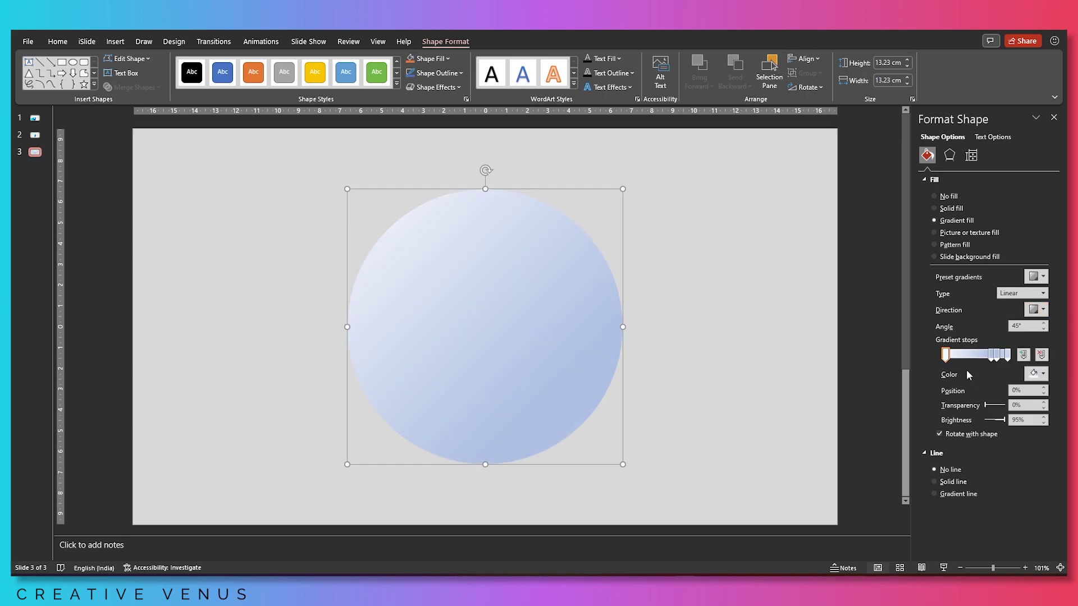
# - Set the circle's first gradient stop, at 0%, to bright cyan from the standard colors
pyautogui.click(1036, 373)
pyautogui.click(1029, 528)
pyautogui.click(471, 199)
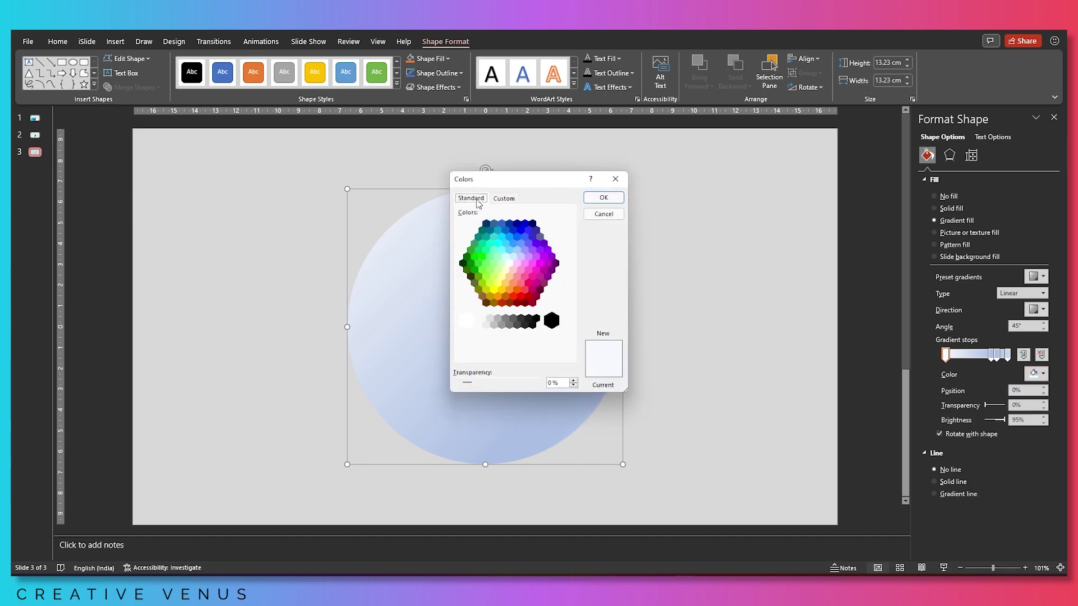
pyautogui.click(497, 245)
pyautogui.click(604, 198)
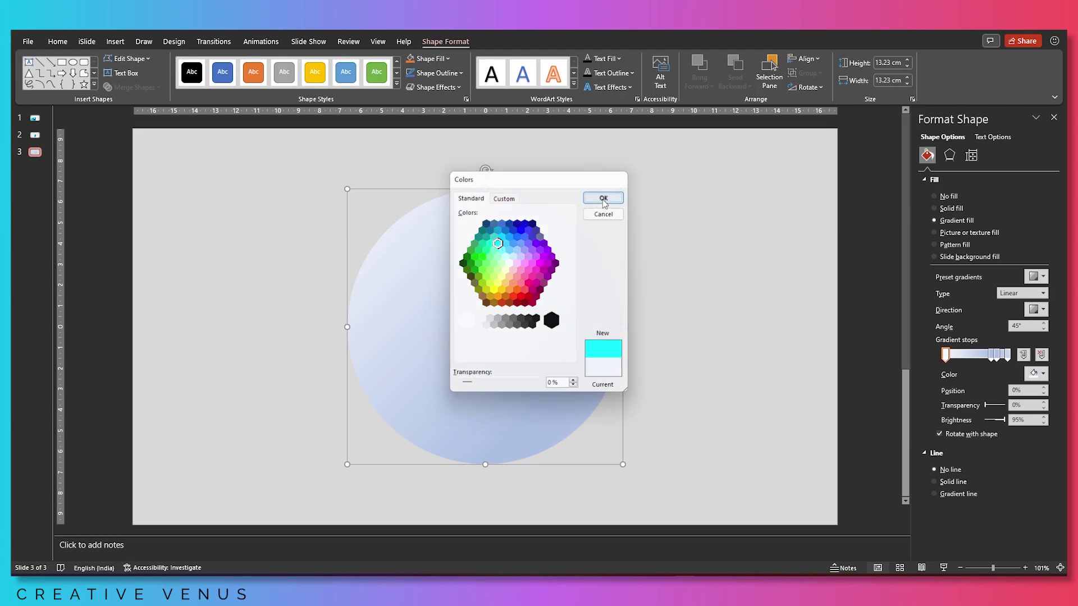
# - Set the circle's second gradient stop, at 74%, to turquoise from the standard colors
pyautogui.click(992, 354)
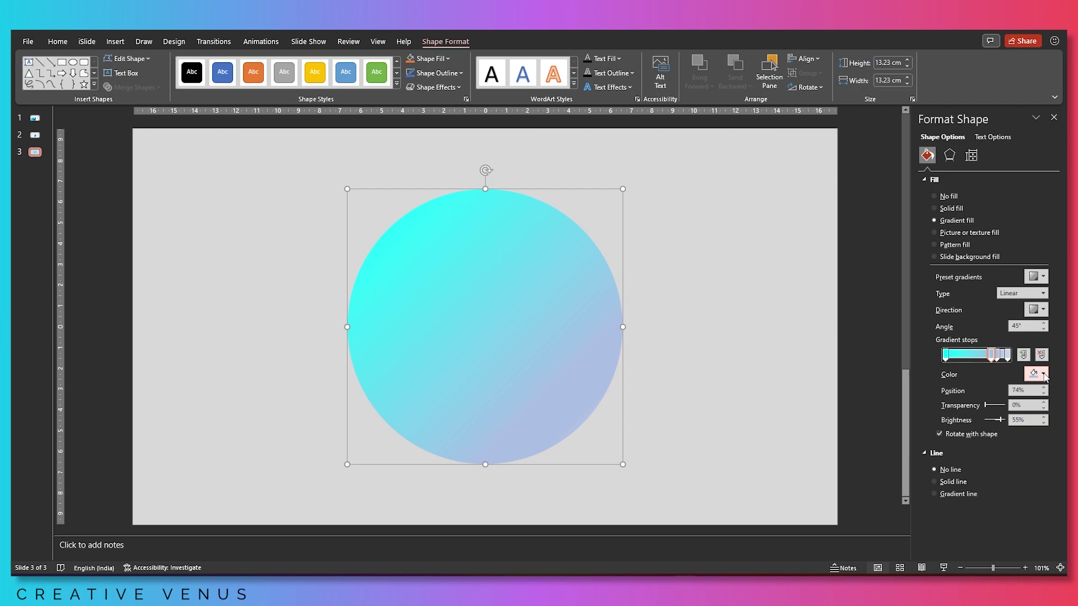
pyautogui.click(1037, 374)
pyautogui.click(1025, 526)
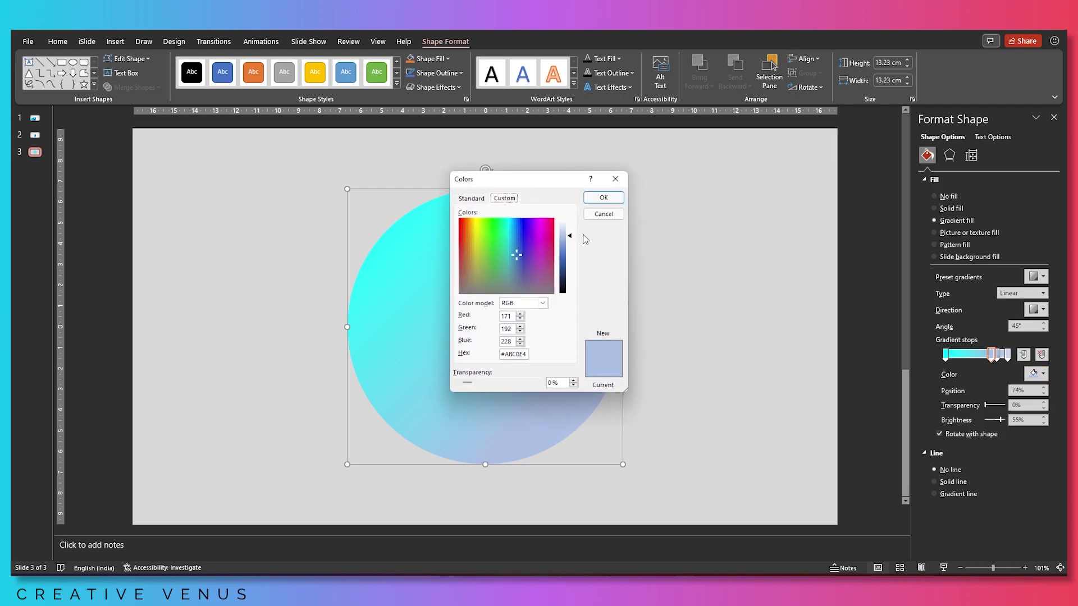
pyautogui.click(470, 199)
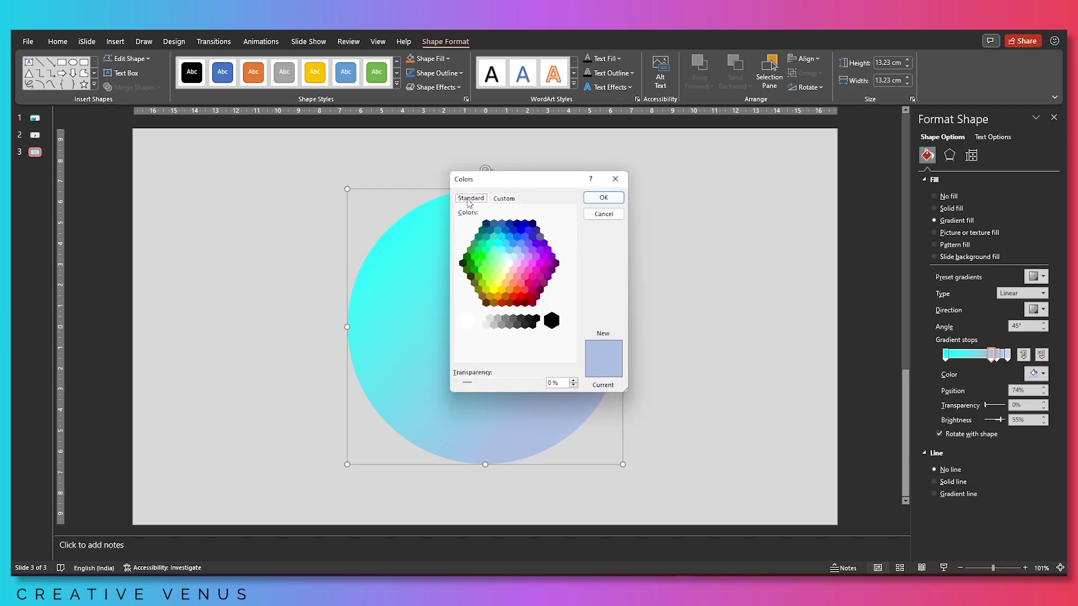
pyautogui.click(500, 238)
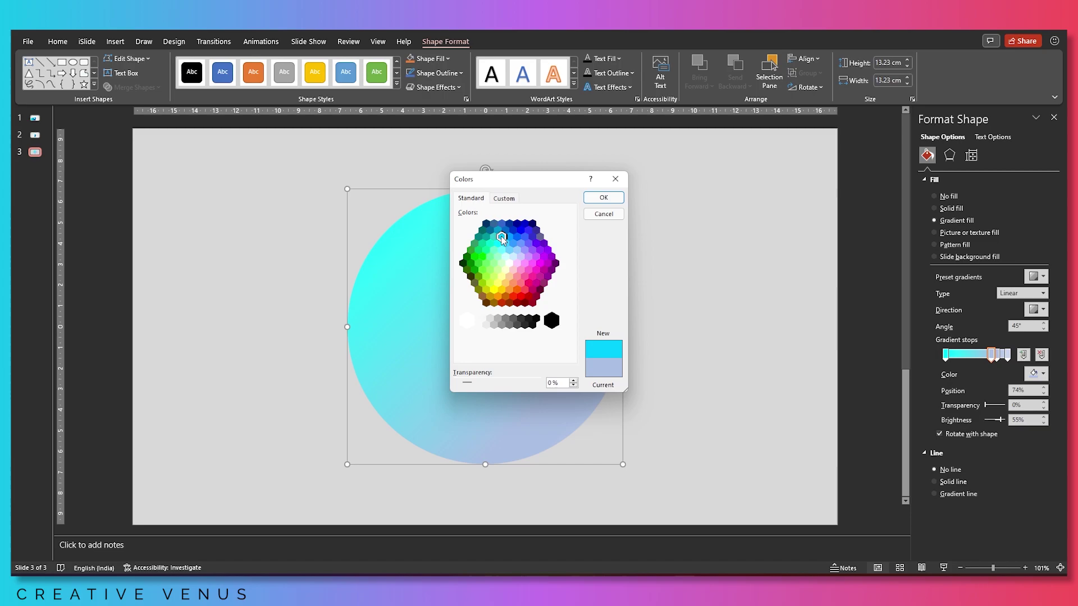
pyautogui.click(603, 198)
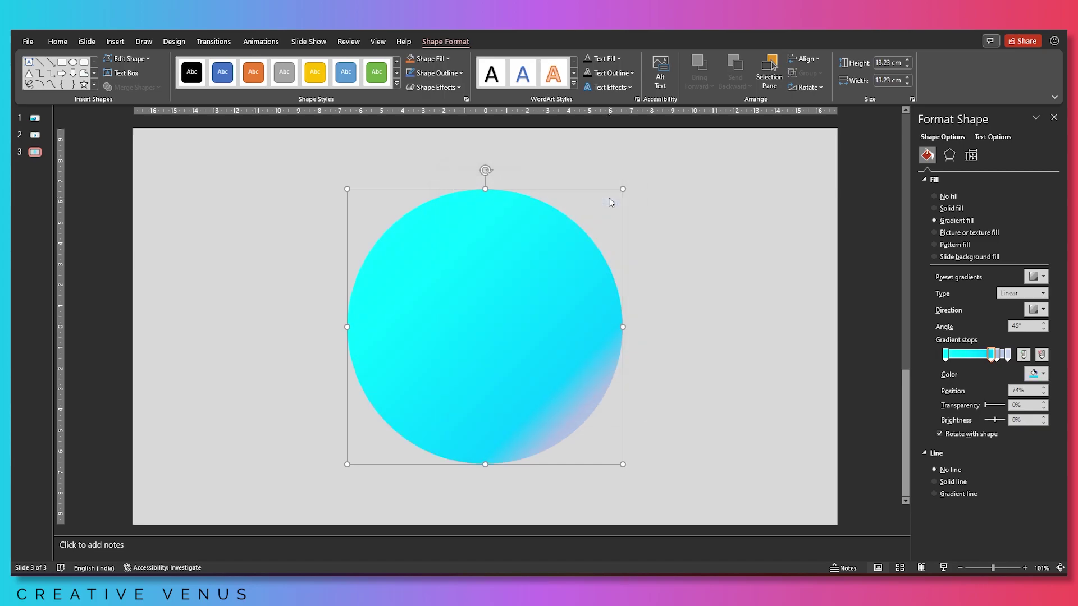
# - Set the circle's third gradient stop, at 83%, to bright blue from the standard colors
pyautogui.click(997, 355)
pyautogui.click(1037, 373)
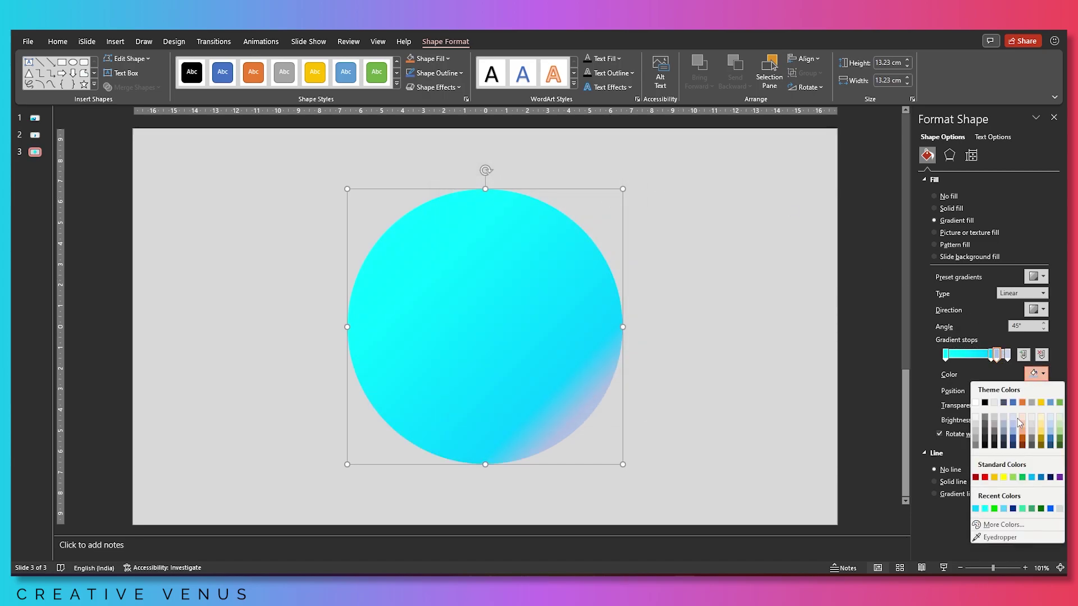
pyautogui.click(1021, 525)
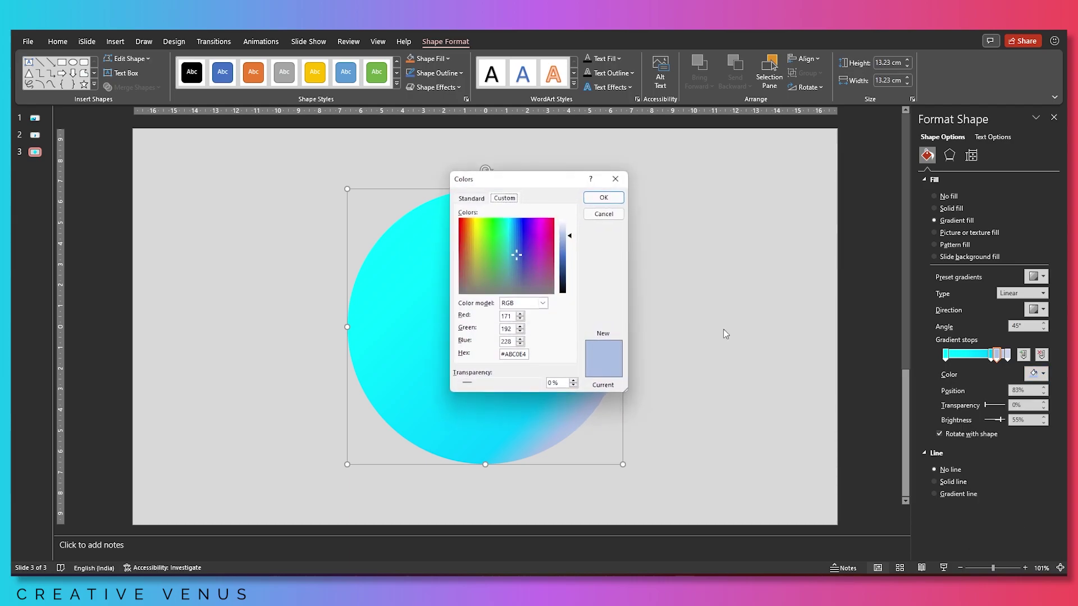
pyautogui.click(472, 199)
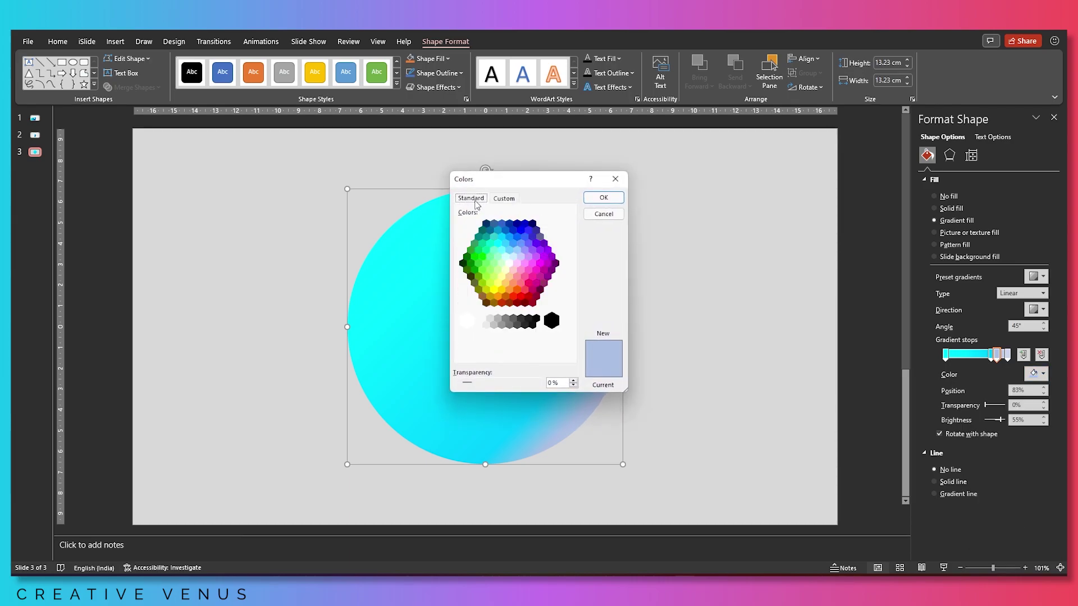
pyautogui.click(516, 234)
pyautogui.click(598, 198)
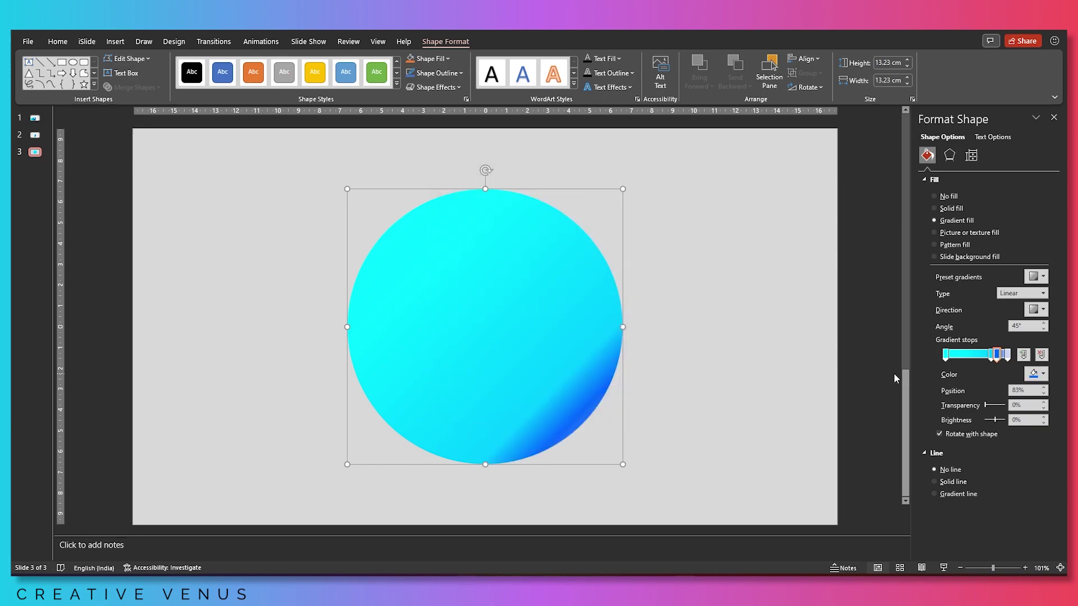
# - Set the circle's last gradient stop, at 100%, to dark navy blue from the standard colors
pyautogui.click(1008, 354)
pyautogui.click(1042, 374)
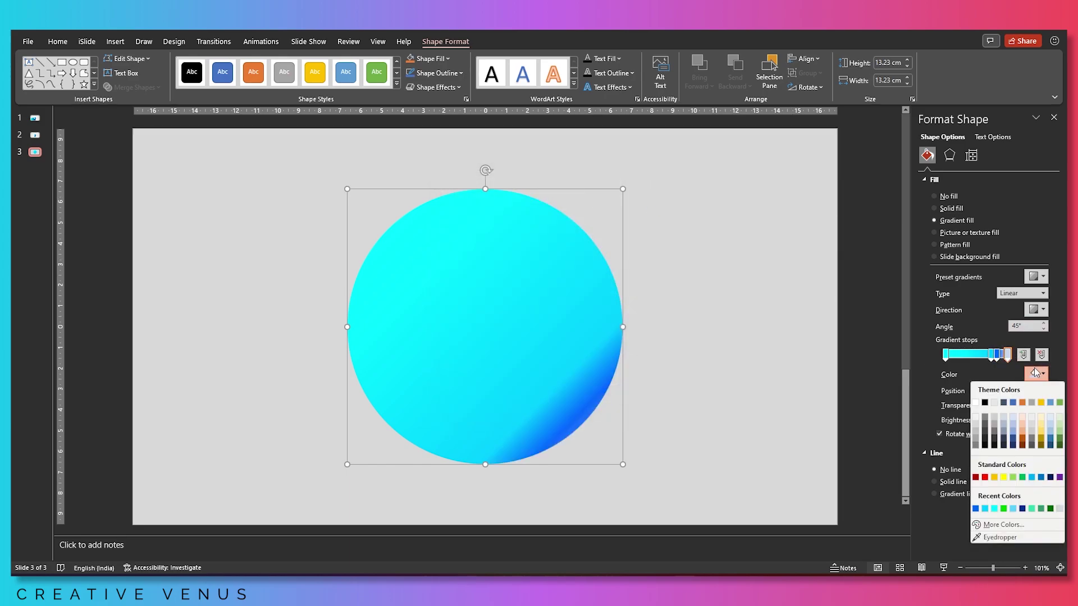
pyautogui.click(1004, 525)
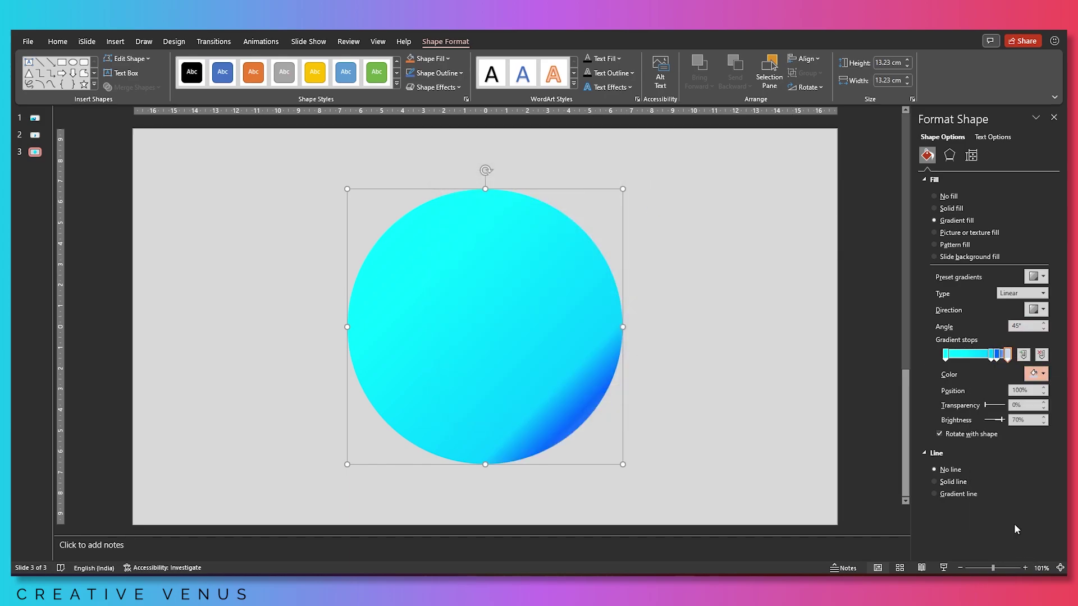
pyautogui.click(472, 199)
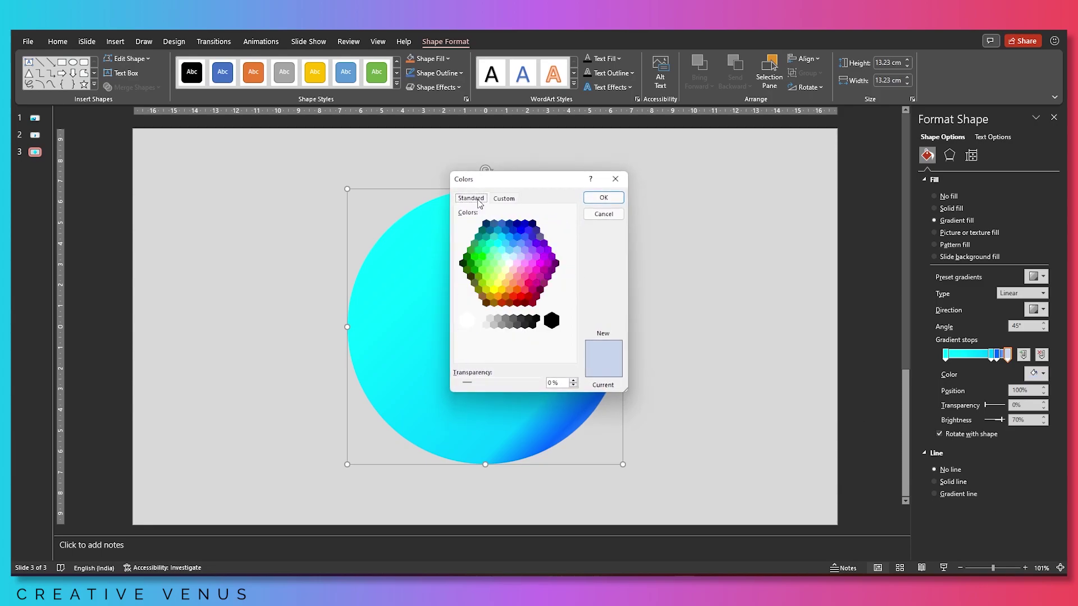
pyautogui.click(533, 224)
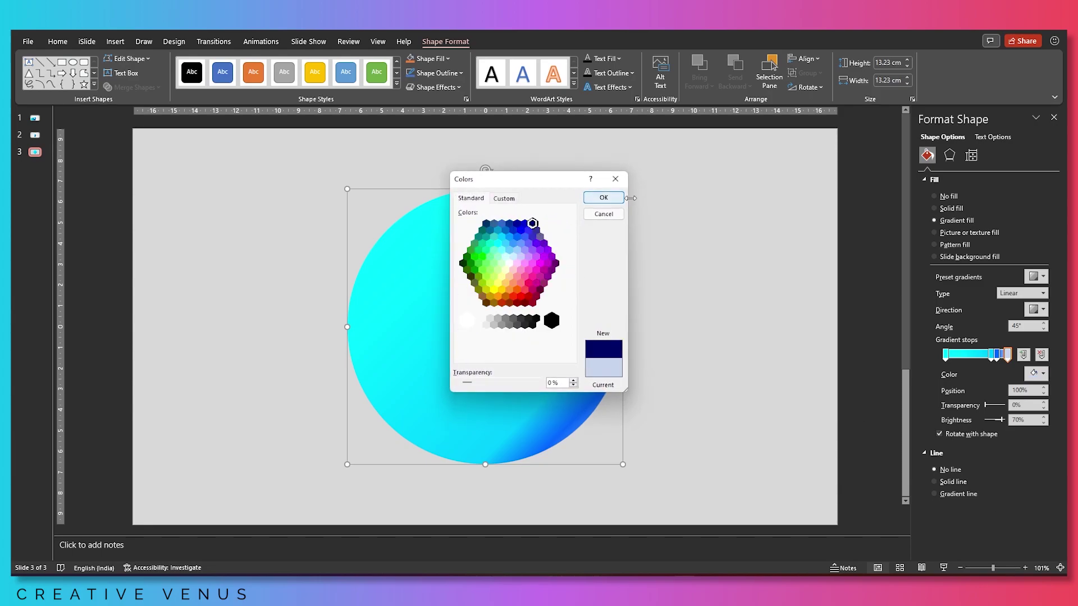
pyautogui.click(603, 198)
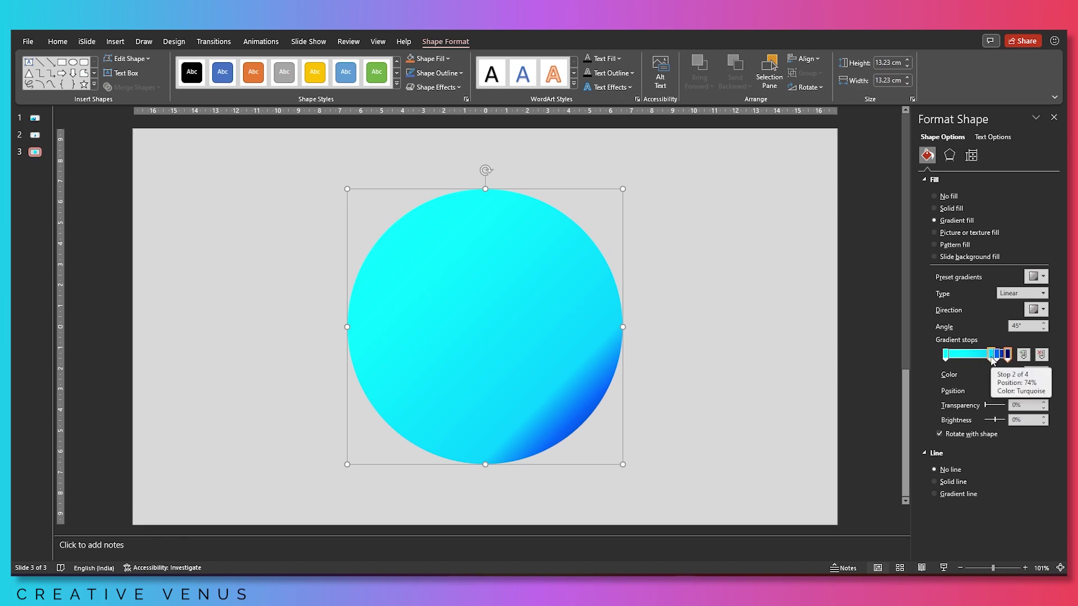
# - Shift the circle's two middle gradient stops toward the cyan end, placing the bright blue stop at 70%
pyautogui.moveTo(992, 360)
pyautogui.mouseDown()
pyautogui.moveTo(981, 358)
pyautogui.moveTo(990, 358)
pyautogui.mouseUp()
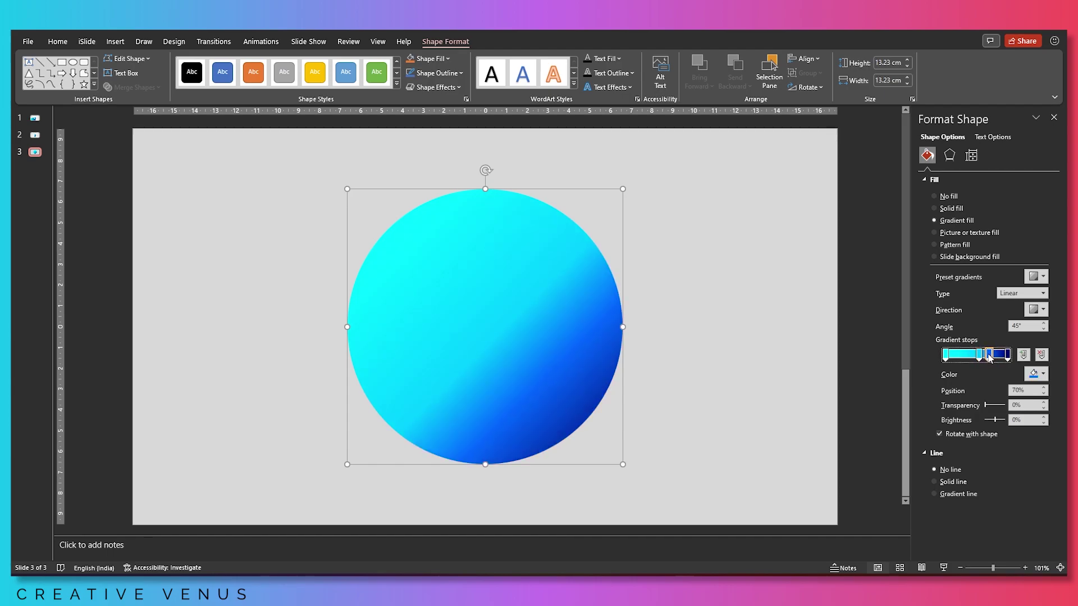
pyautogui.click(699, 298)
# - Duplicate the circle and enlarge the copy to about 14.34 cm, centred on the original
pyautogui.click(508, 306)
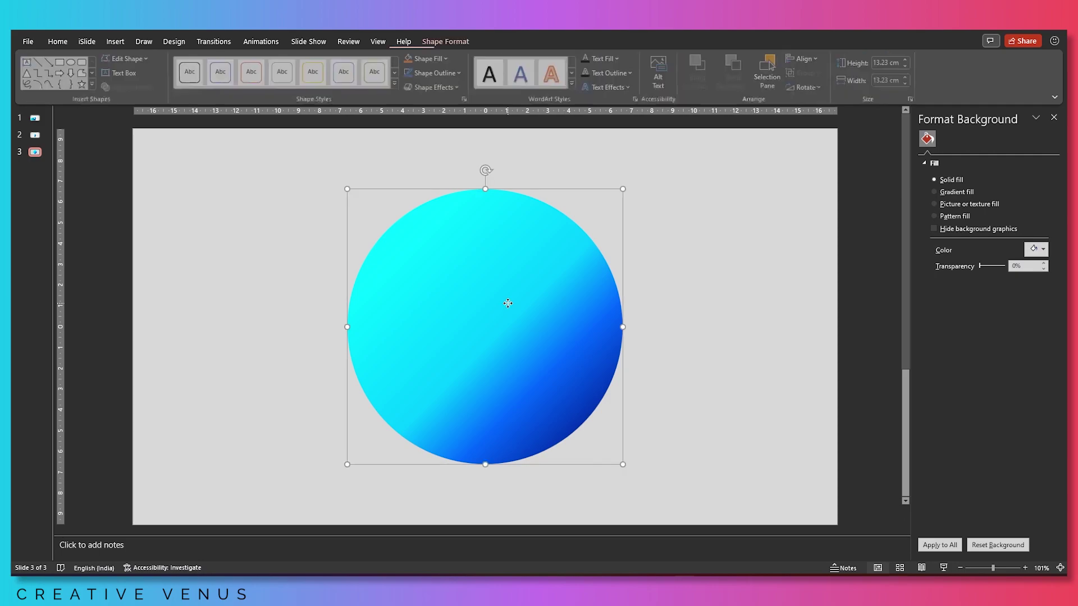
pyautogui.hotkey('ctrl', 'c')
pyautogui.hotkey('ctrl', 'v')
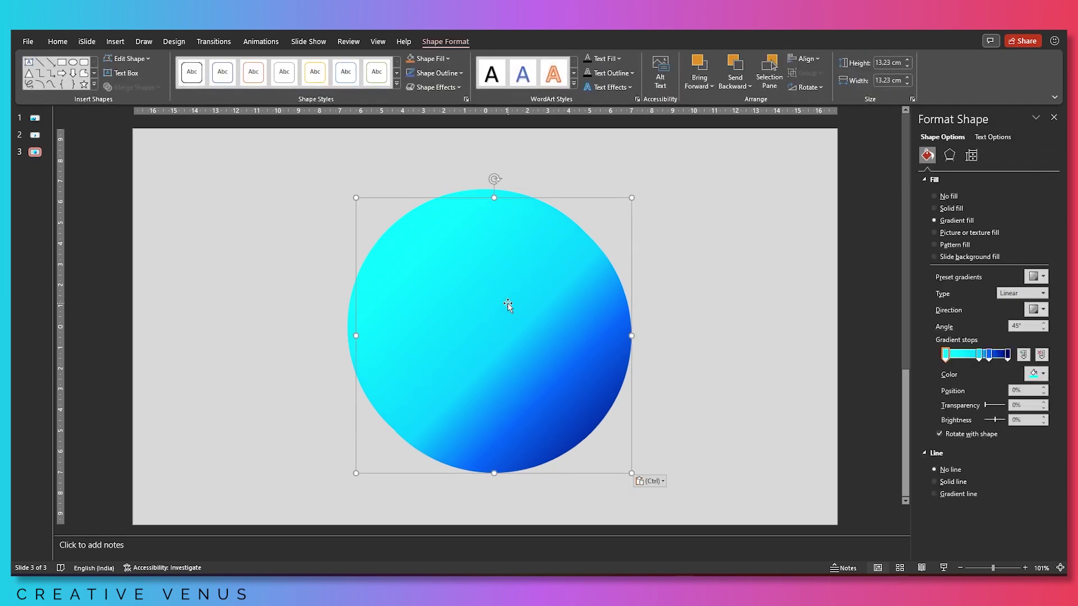
pyautogui.moveTo(631, 196); pyautogui.dragTo(643, 186)
pyautogui.moveTo(568, 306); pyautogui.dragTo(544, 332)
# - Send the larger circle behind the original circle
pyautogui.rightClick(545, 333)
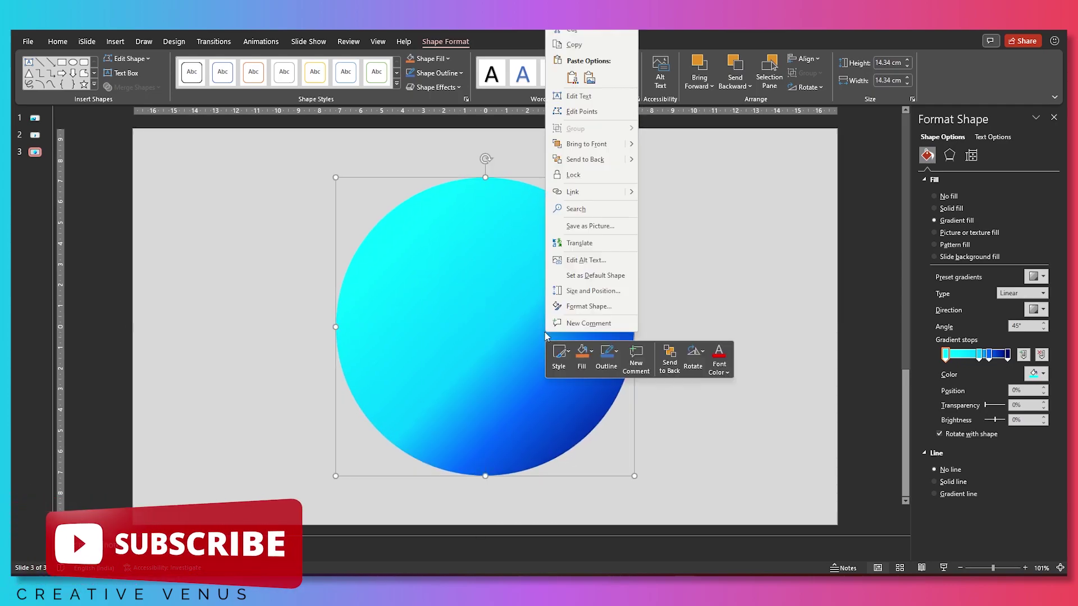
pyautogui.click(589, 163)
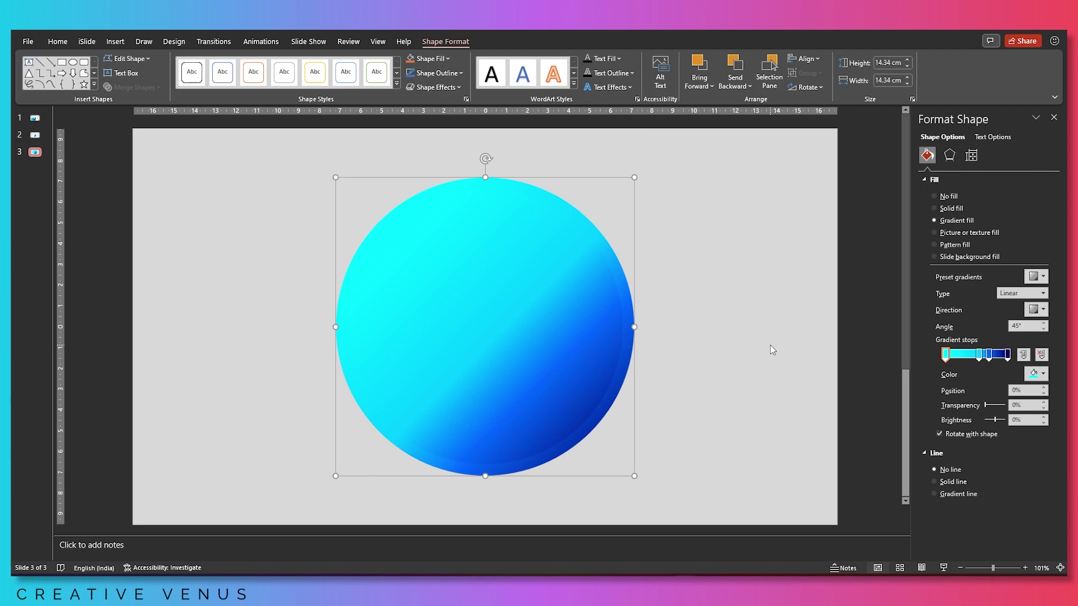
# - Change the larger circle's first gradient stop to dark blue from the standard colors
pyautogui.click(1036, 374)
pyautogui.click(1008, 525)
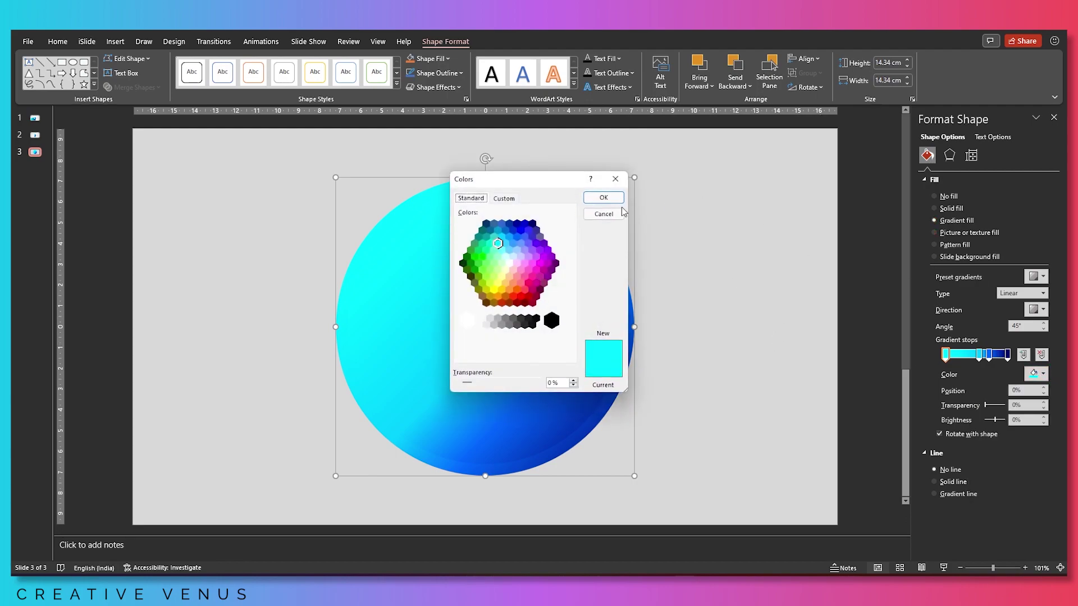
pyautogui.click(527, 226)
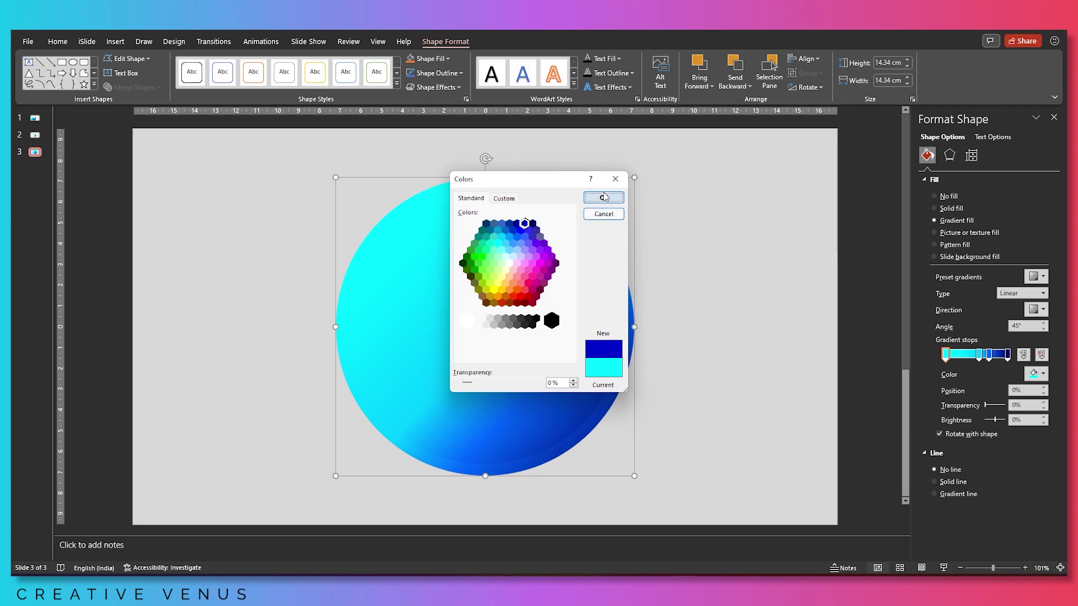
pyautogui.click(604, 198)
# - Change the larger circle's last gradient stop, at 100%, to purple from the standard colors
pyautogui.click(1008, 353)
pyautogui.click(1040, 376)
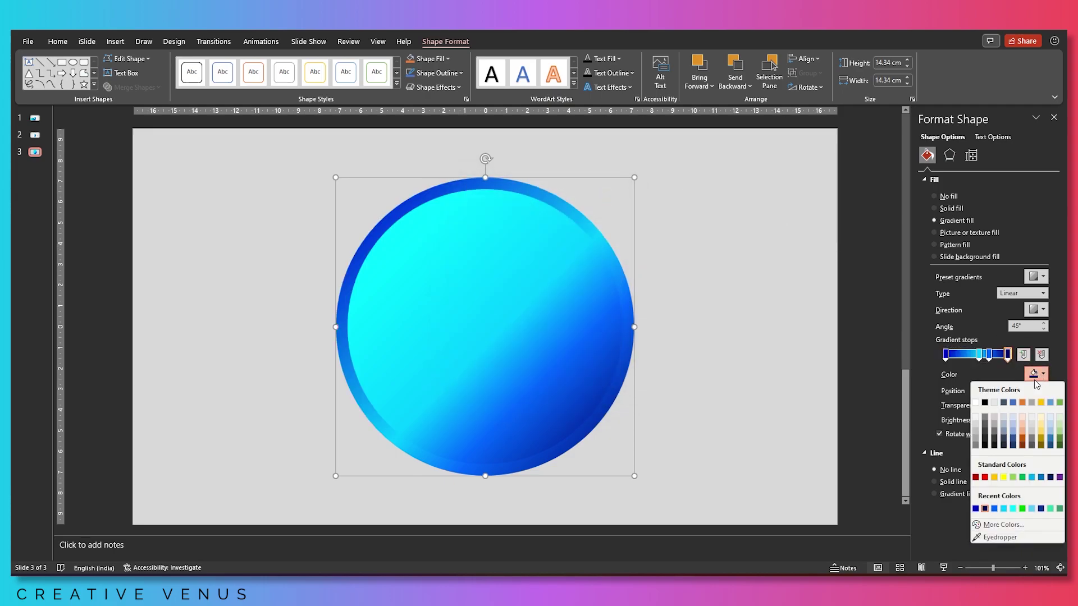
pyautogui.click(1025, 526)
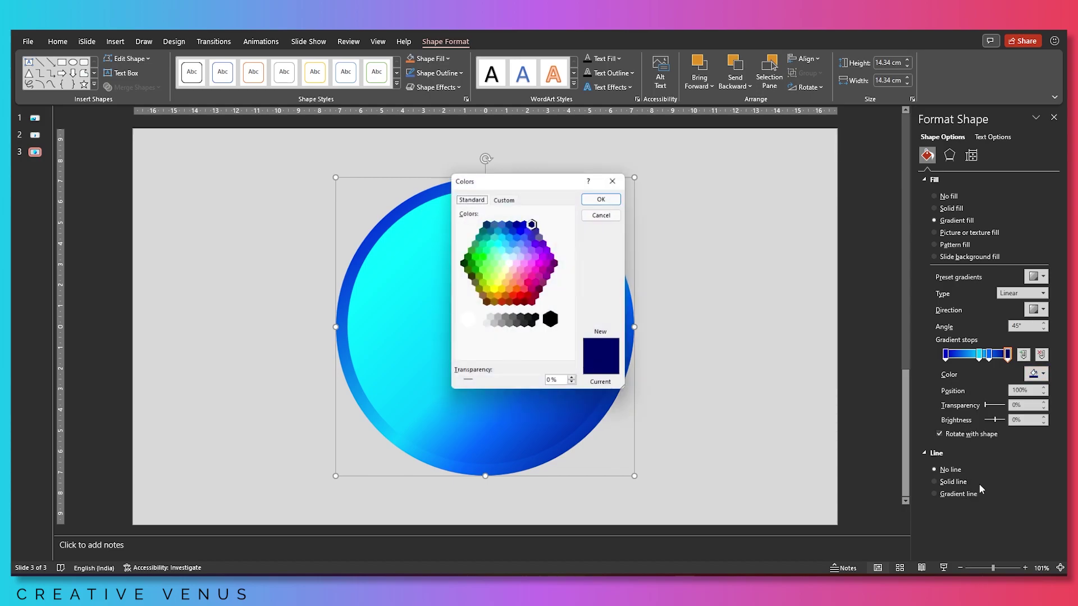
pyautogui.click(543, 243)
pyautogui.click(604, 199)
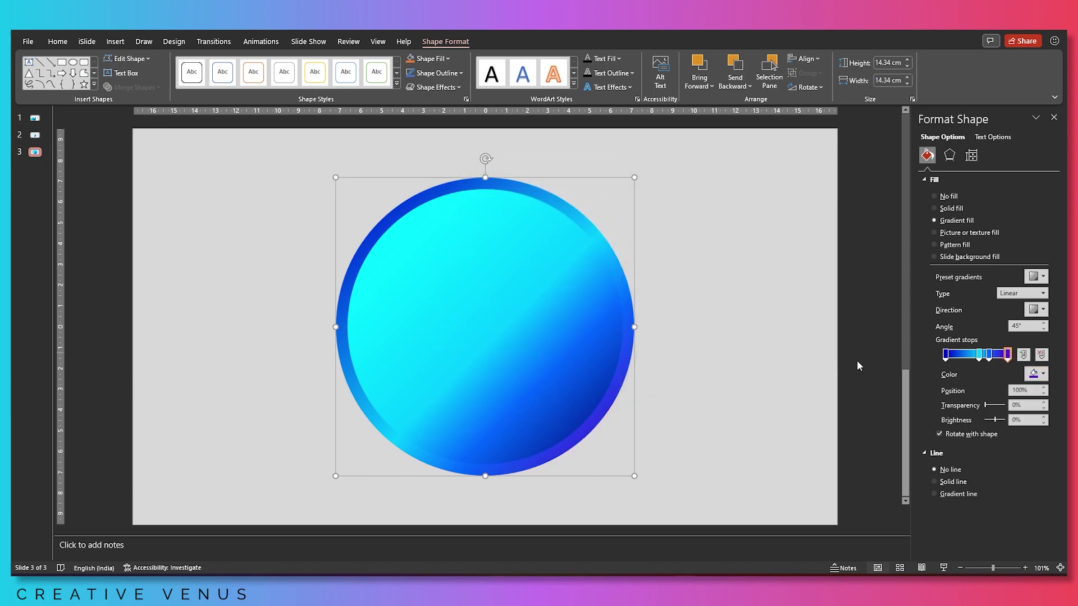
# - Remove the two middle gradient stops from the larger circle and move its dark blue stop to 44%
pyautogui.click(990, 354)
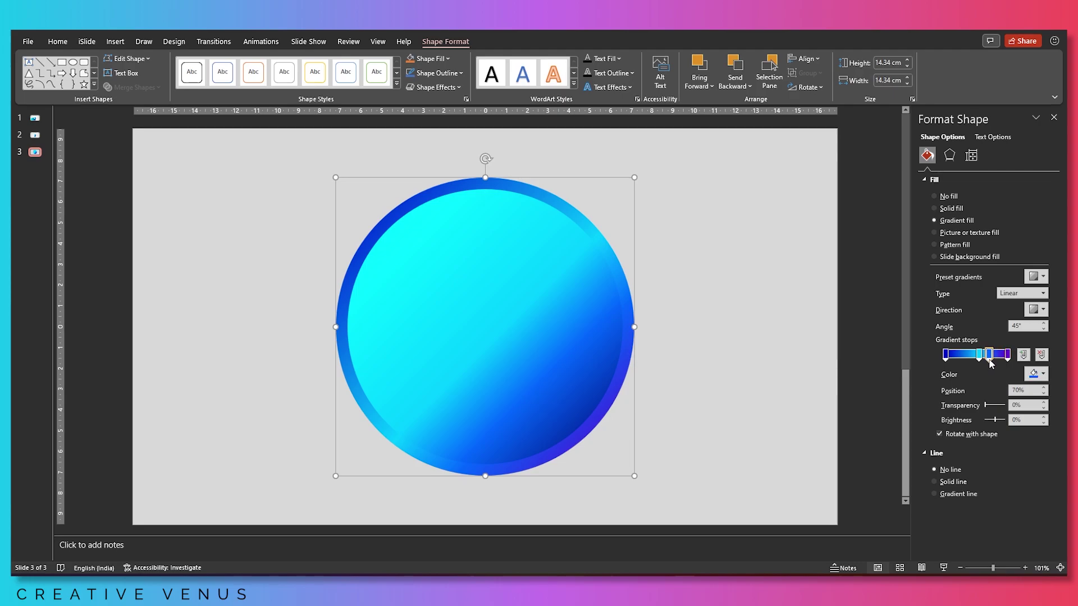
pyautogui.click(1041, 355)
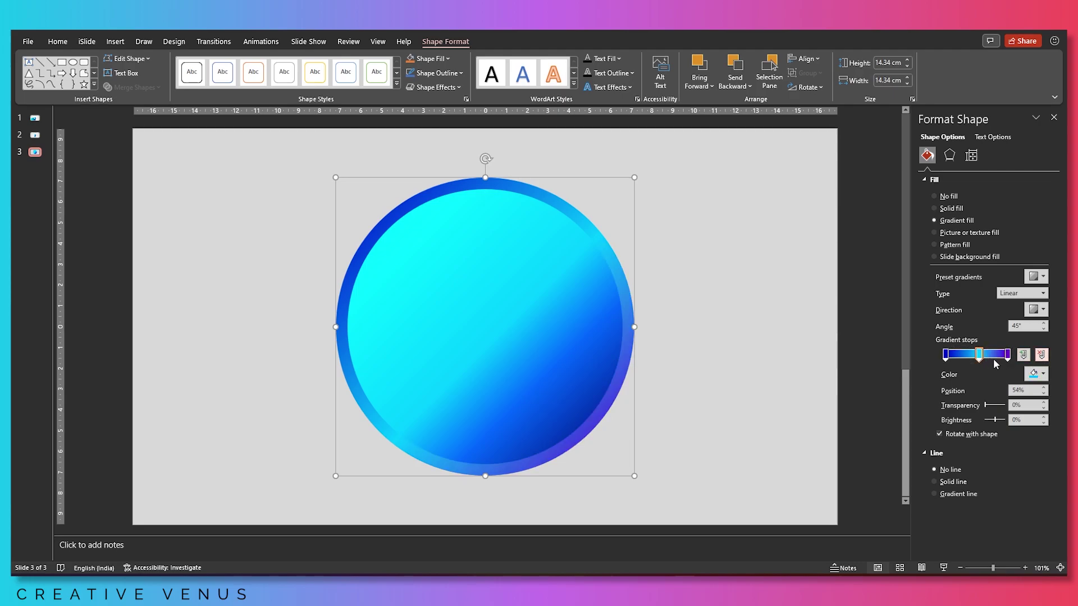
pyautogui.click(1042, 355)
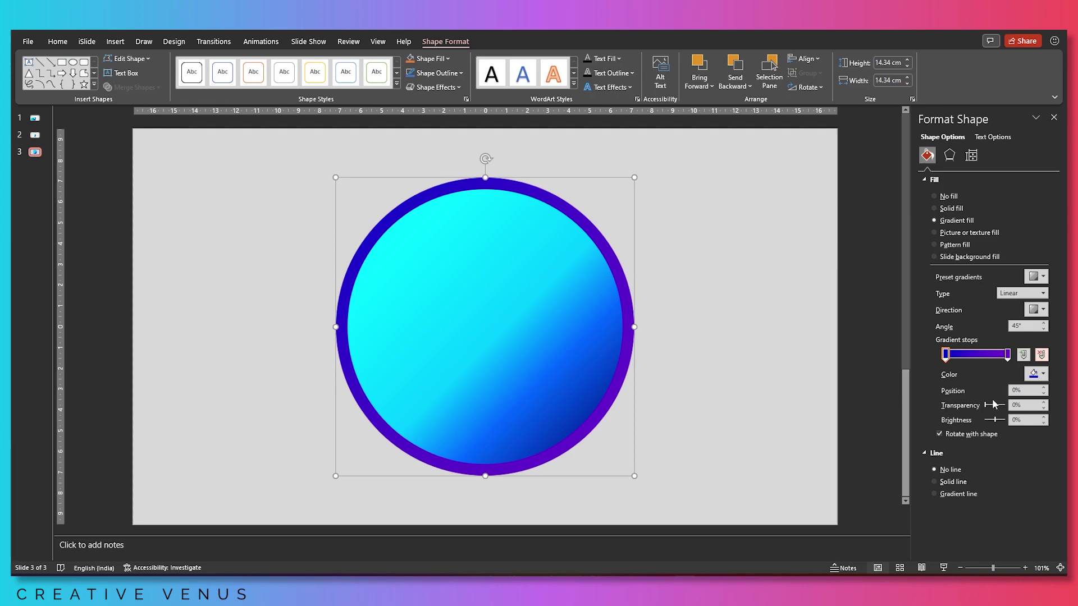
pyautogui.moveTo(949, 353); pyautogui.dragTo(974, 361)
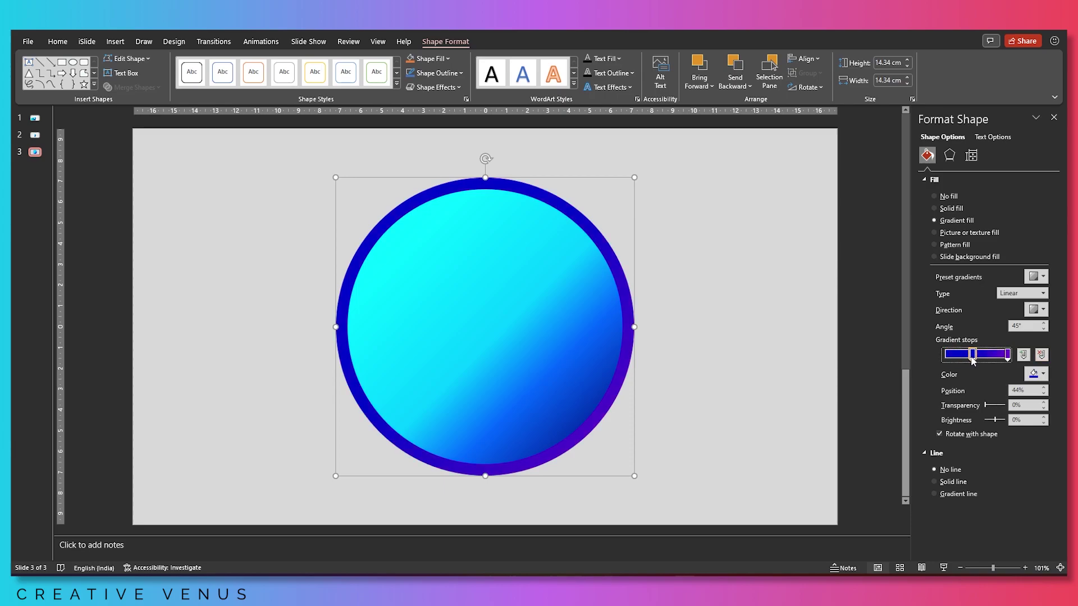
pyautogui.click(700, 306)
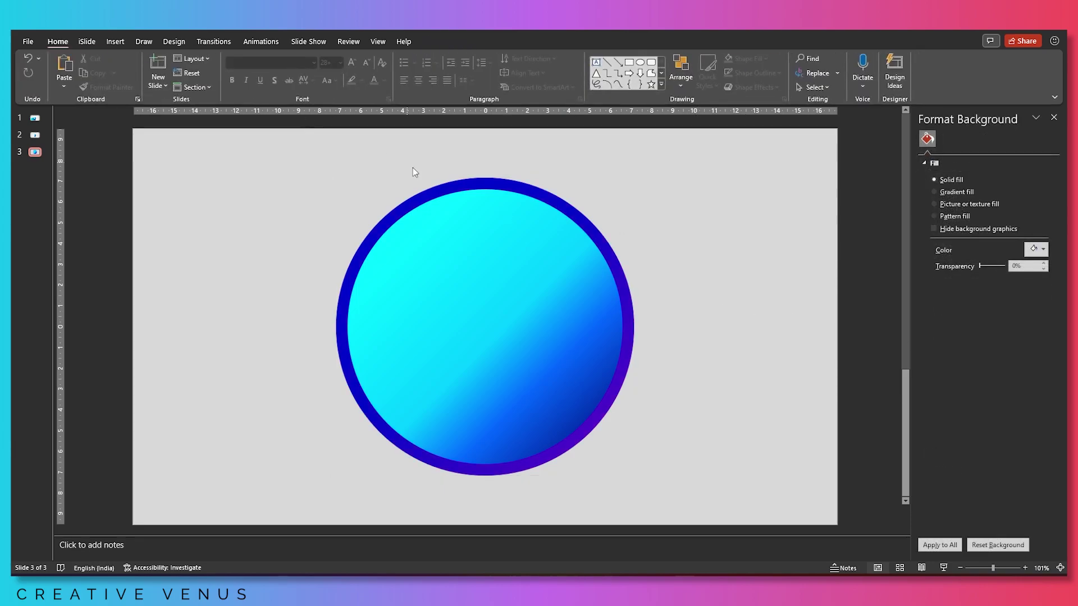
# - Duplicate the larger dark blue circle and place the copy to the right, overlapping the original circles
pyautogui.click(436, 192)
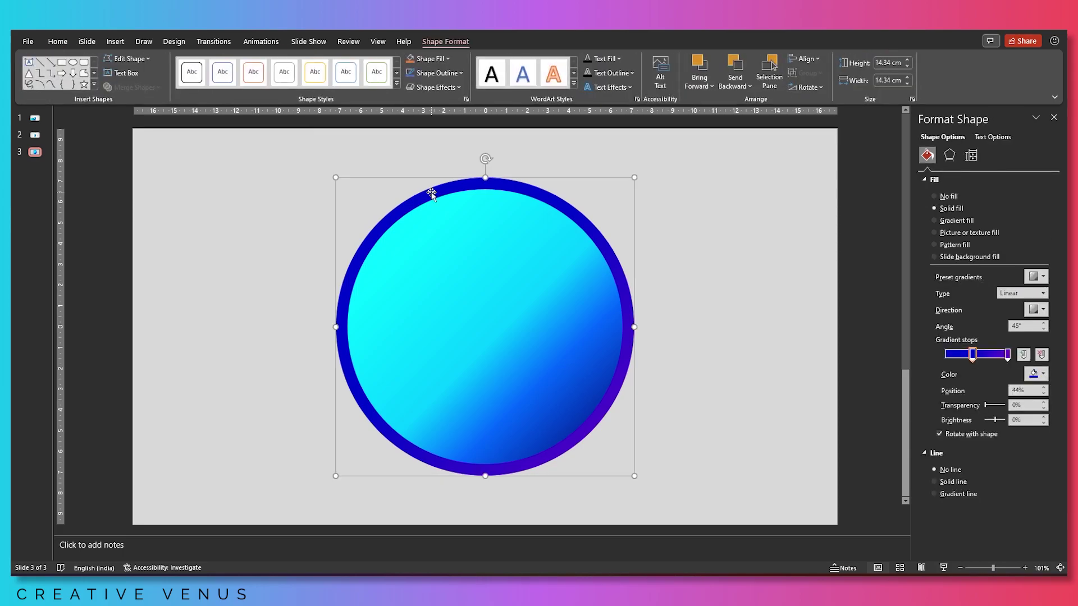
pyautogui.moveTo(433, 195); pyautogui.dragTo(630, 241)
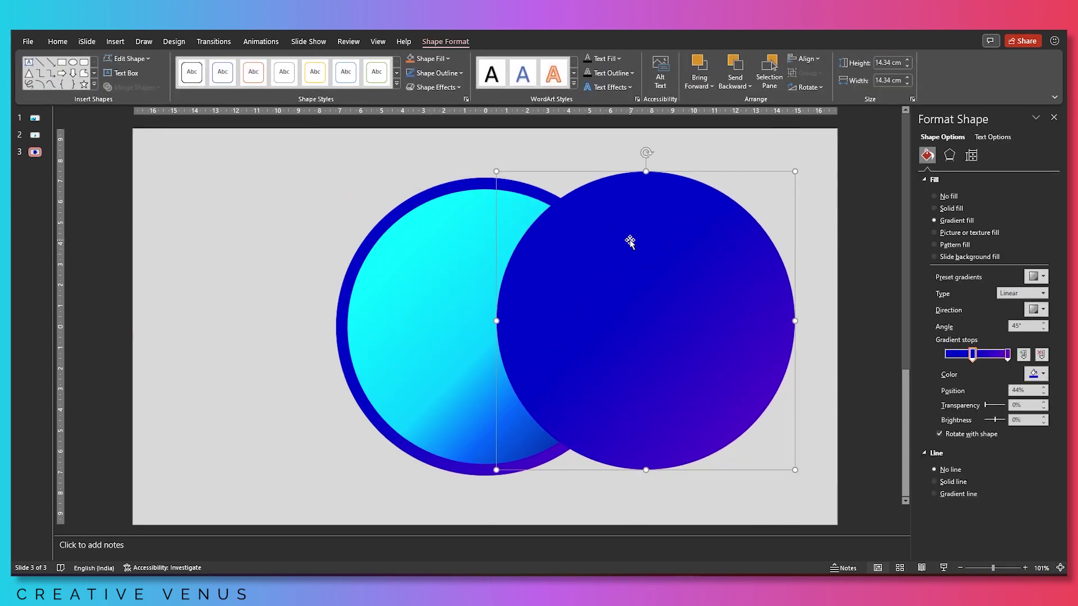
pyautogui.click(230, 290)
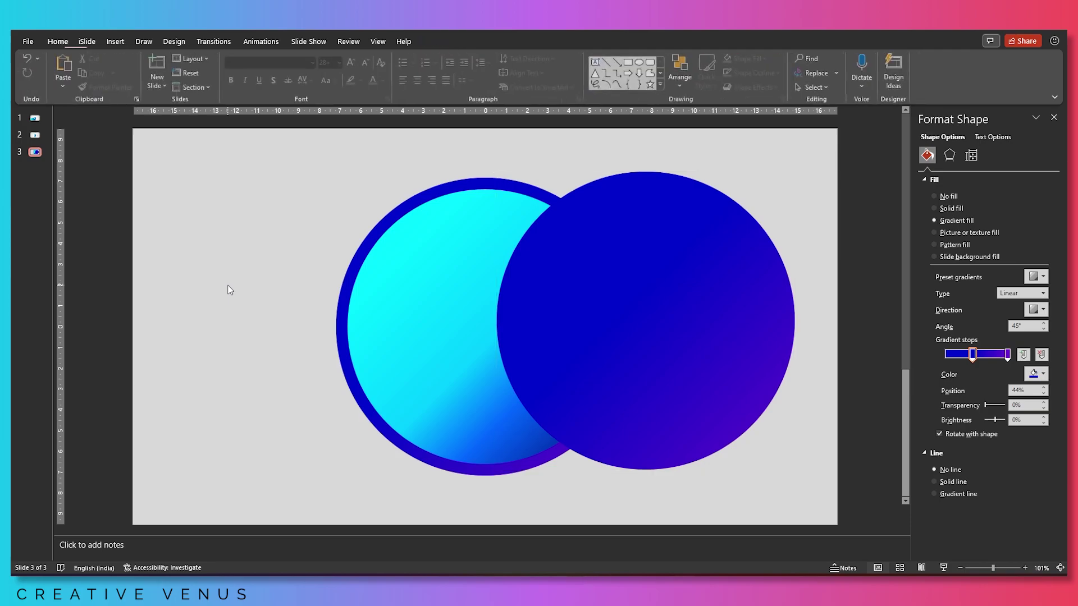
# - Draw an oval about 8.41 cm high and 12.01 cm wide over the upper part of both dark blue circles
pyautogui.click(118, 43)
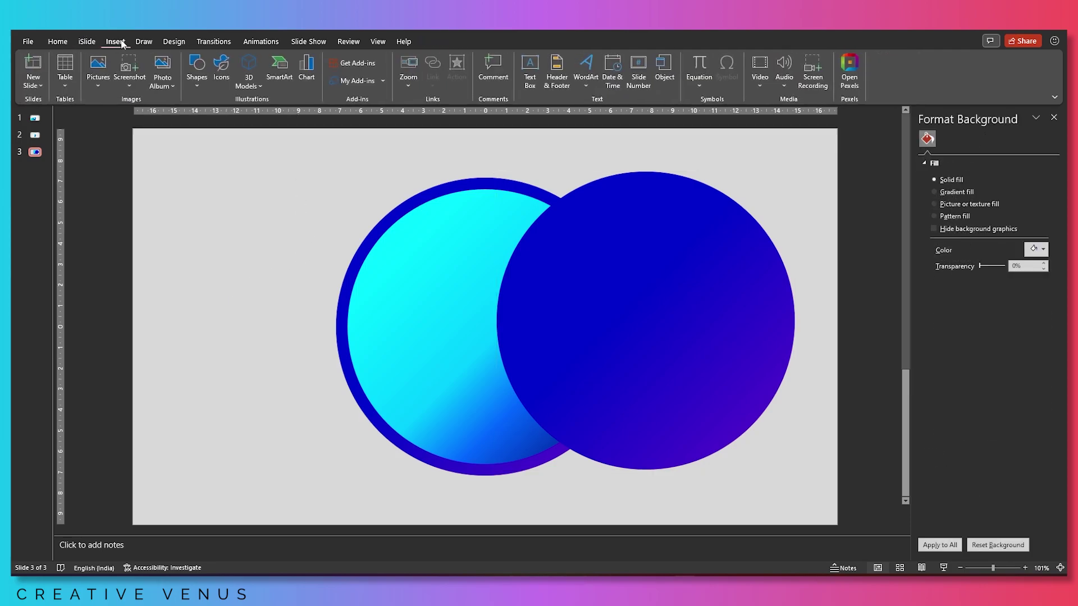
pyautogui.click(196, 67)
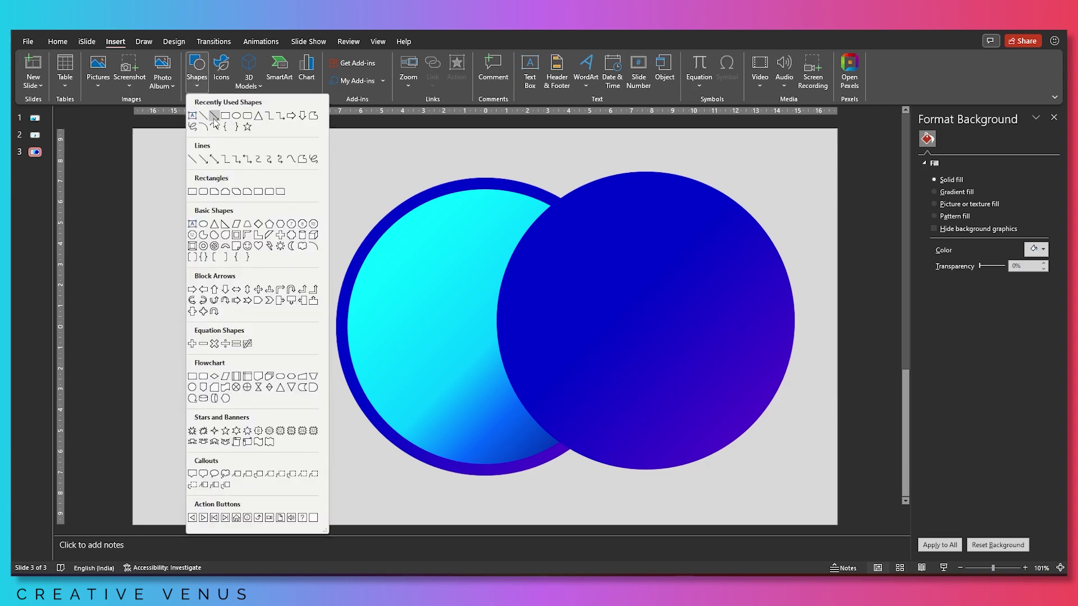
pyautogui.click(235, 115)
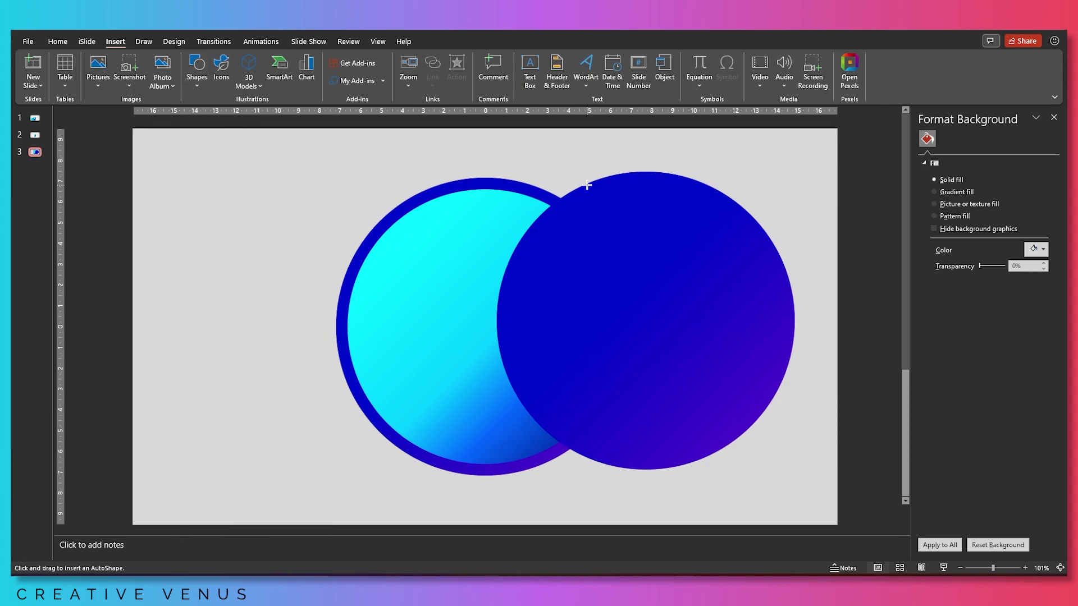
pyautogui.moveTo(485, 138); pyautogui.dragTo(734, 313)
pyautogui.moveTo(645, 248); pyautogui.dragTo(630, 238)
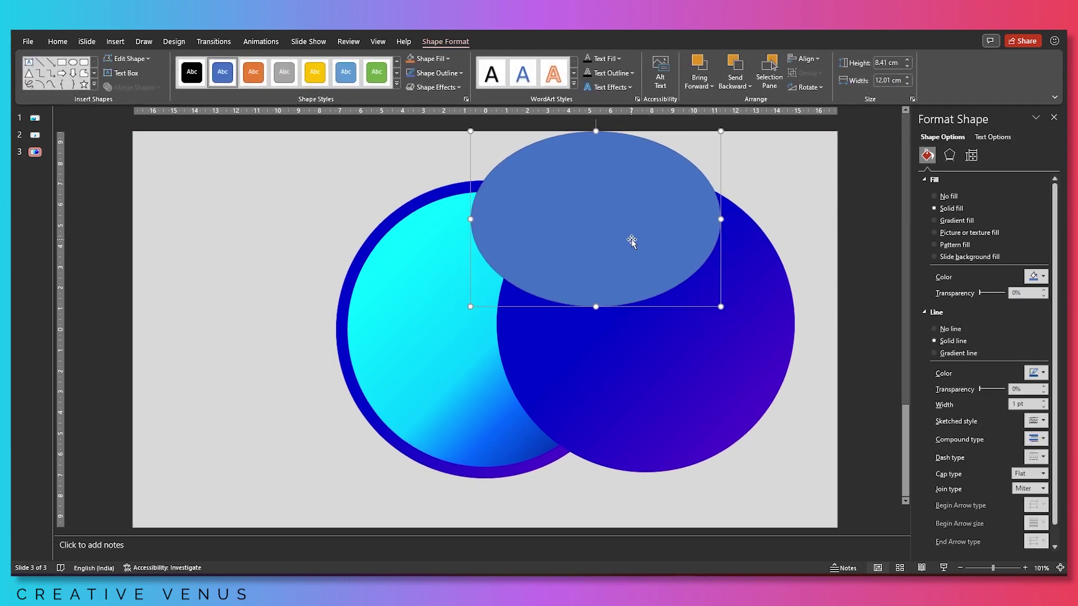
# - Edit the oval's points, moving its right point inward and bending the lower-right edge into a concave curve
pyautogui.click(145, 59)
pyautogui.click(138, 90)
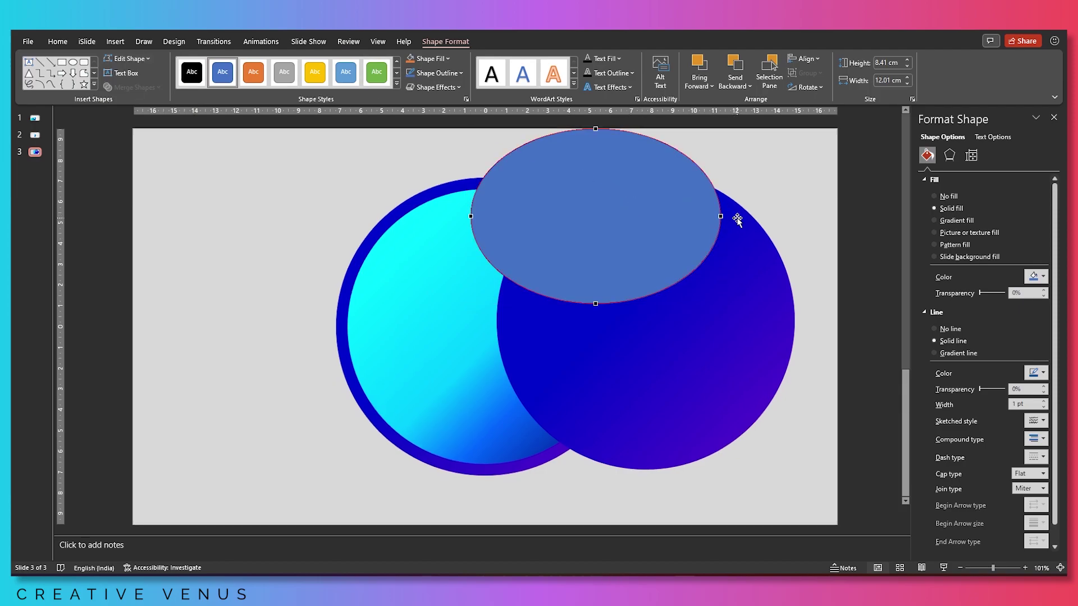
pyautogui.moveTo(722, 214); pyautogui.dragTo(687, 214)
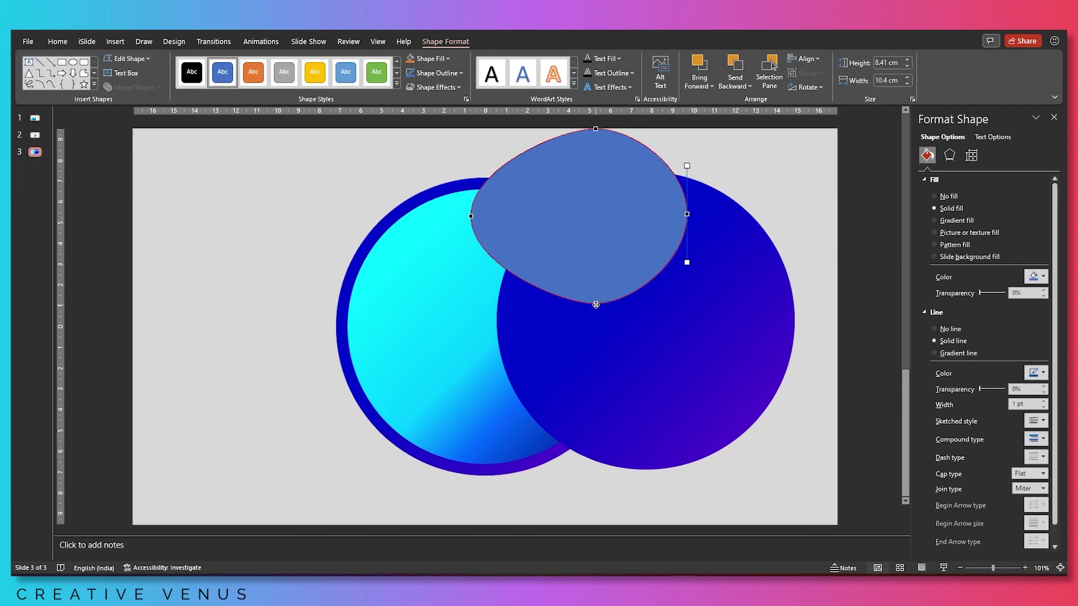
pyautogui.moveTo(685, 263); pyautogui.dragTo(588, 245)
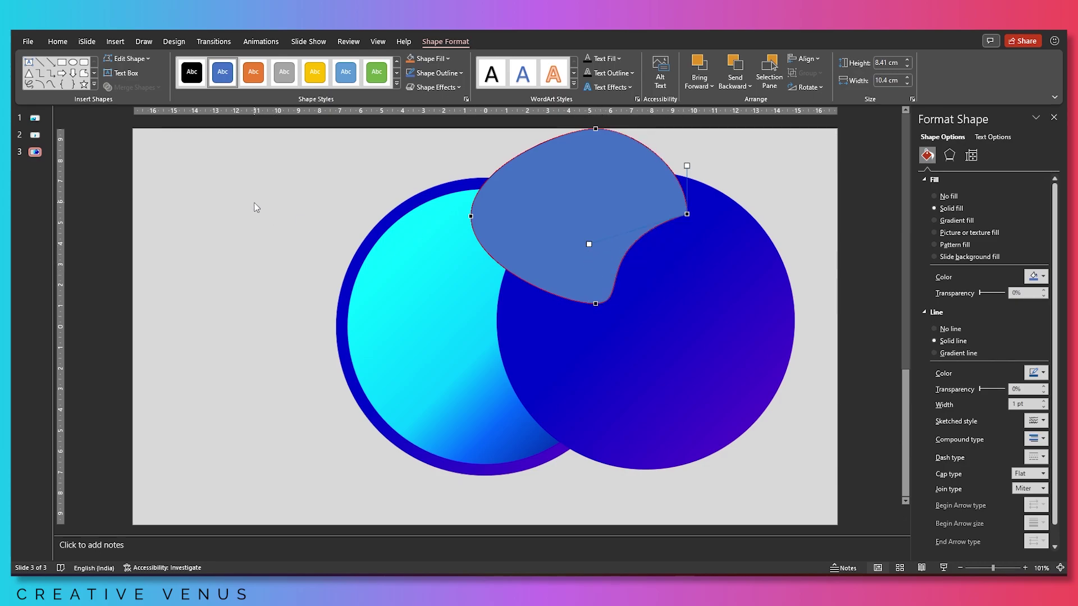
pyautogui.click(288, 211)
# - Enlarge the curved shape to about 12.25 cm high and 15.14 cm wide, positioned over the upper left of the circle copy
pyautogui.click(578, 247)
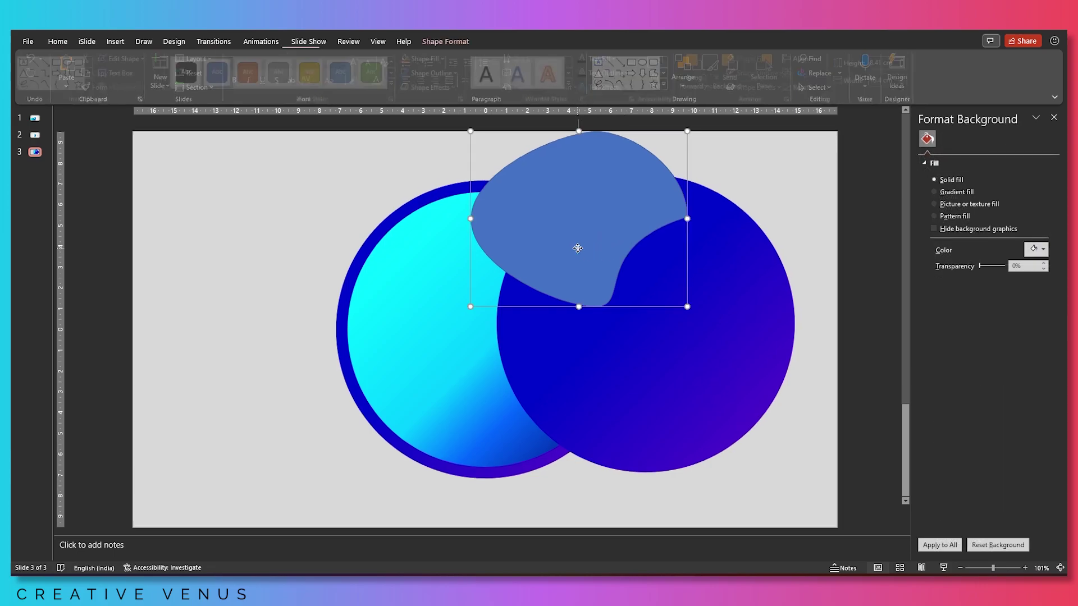
pyautogui.moveTo(687, 306); pyautogui.dragTo(732, 343)
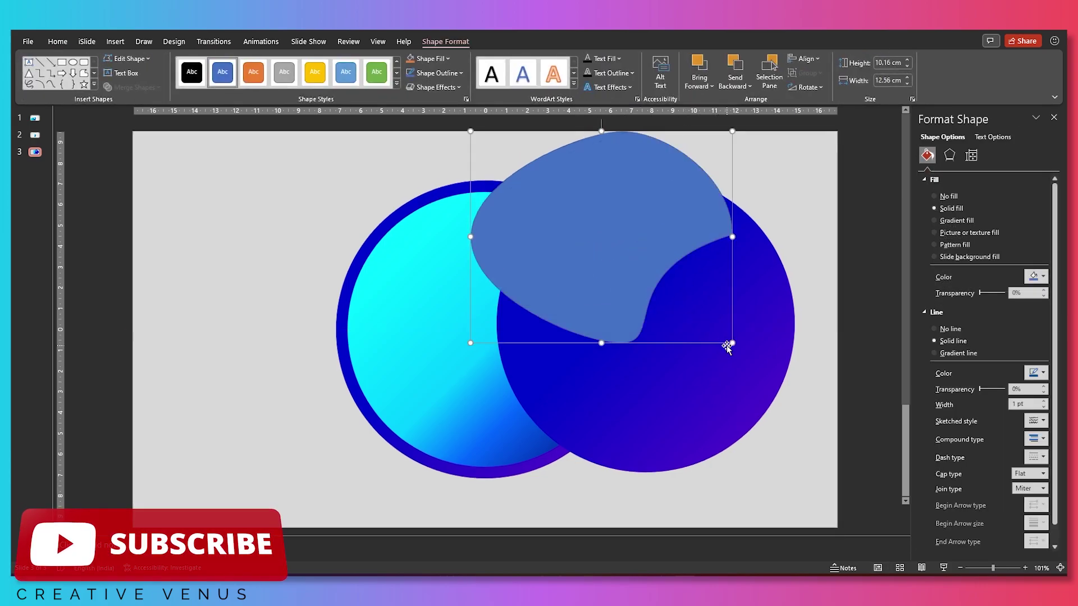
pyautogui.moveTo(638, 220); pyautogui.dragTo(622, 170)
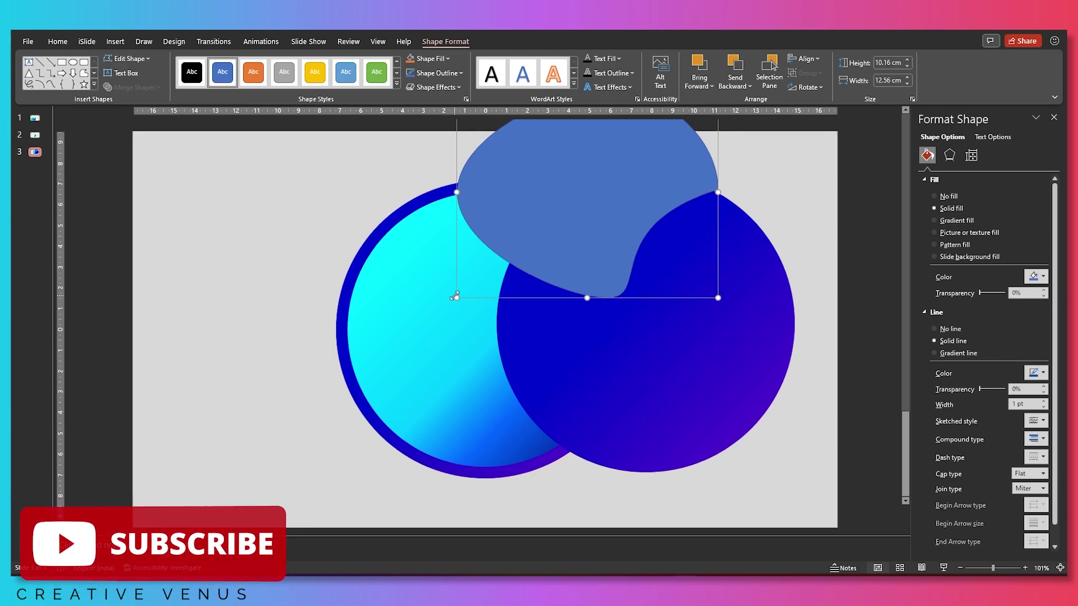
pyautogui.moveTo(455, 296); pyautogui.dragTo(447, 341)
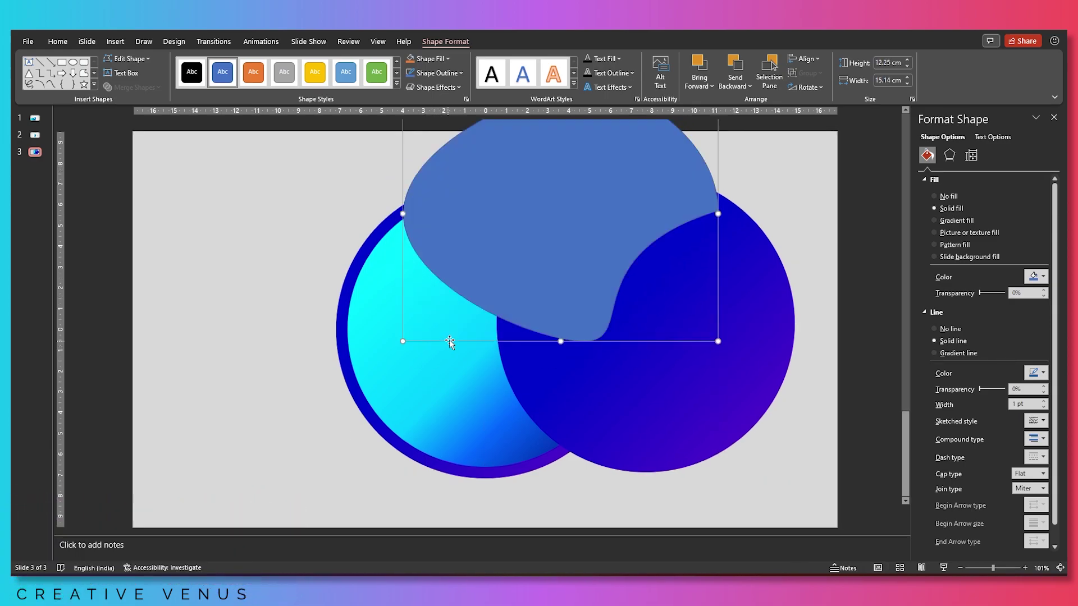
pyautogui.moveTo(605, 257); pyautogui.dragTo(626, 249)
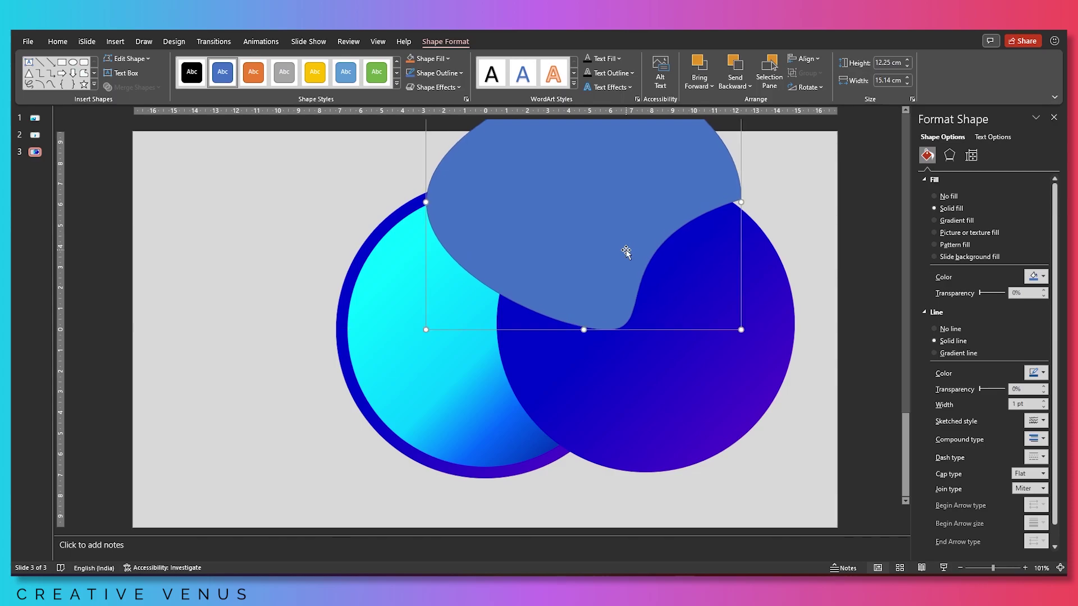
# - Merge the curved shape and the circle copy into their overlapping piece and align it with the upper-left edge of the original larger circle
pyautogui.keyDown('shift'); pyautogui.click(679, 377); pyautogui.keyUp('shift')
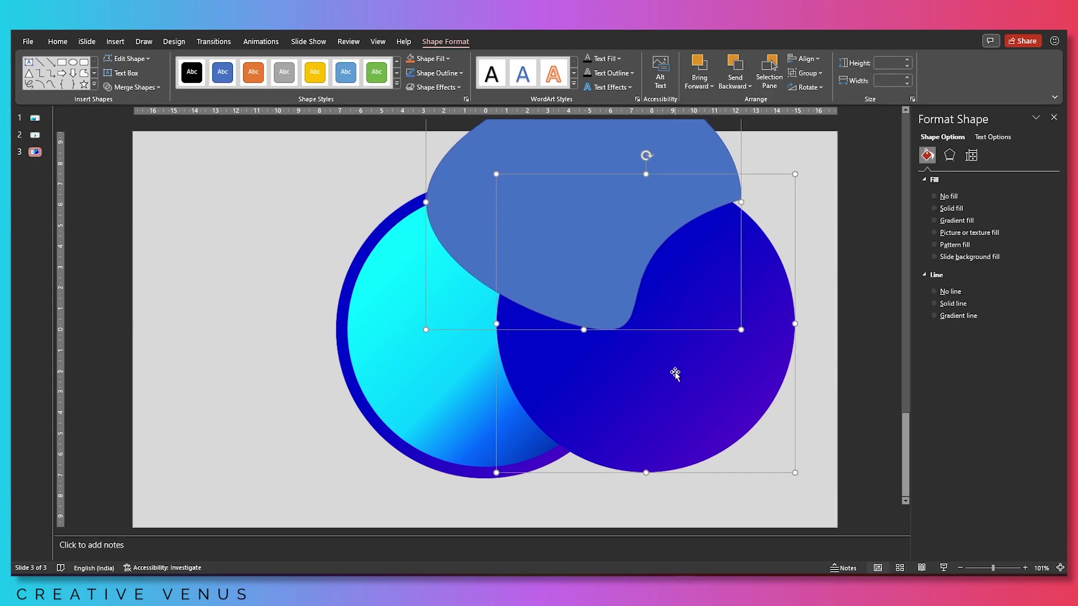
pyautogui.click(135, 87)
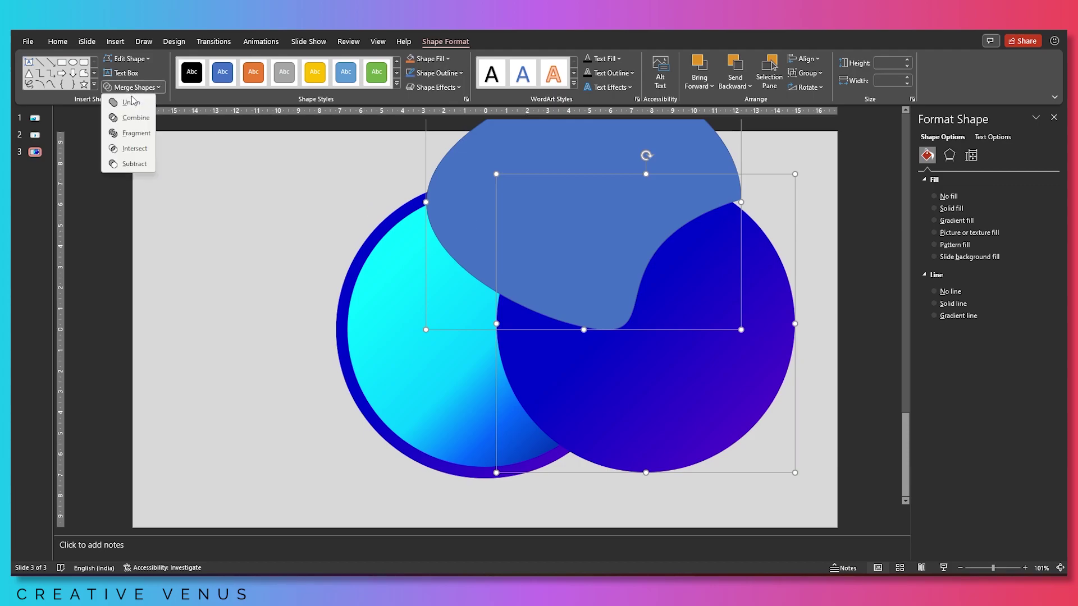
pyautogui.click(609, 262)
pyautogui.moveTo(616, 241); pyautogui.dragTo(456, 247)
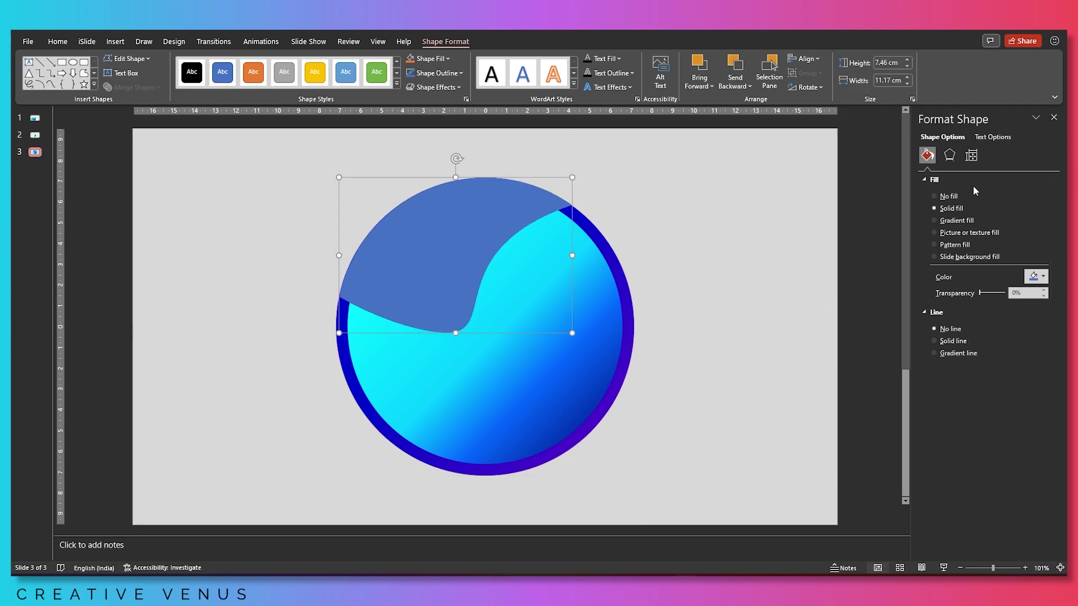
# - Give the curved overlay a linear gradient fill running straight down at 90°
pyautogui.click(956, 222)
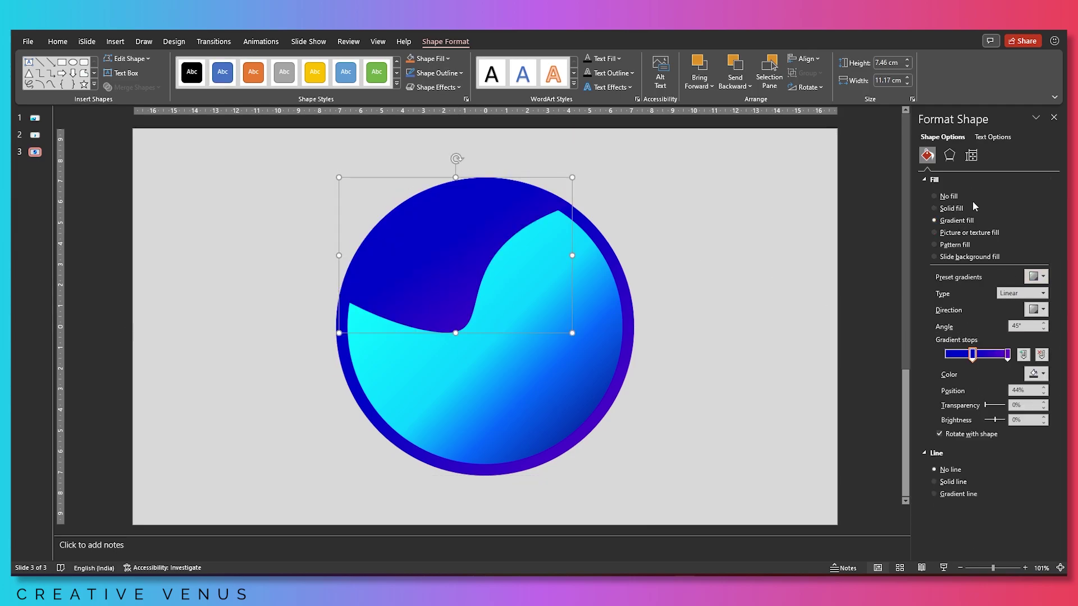
pyautogui.click(1040, 310)
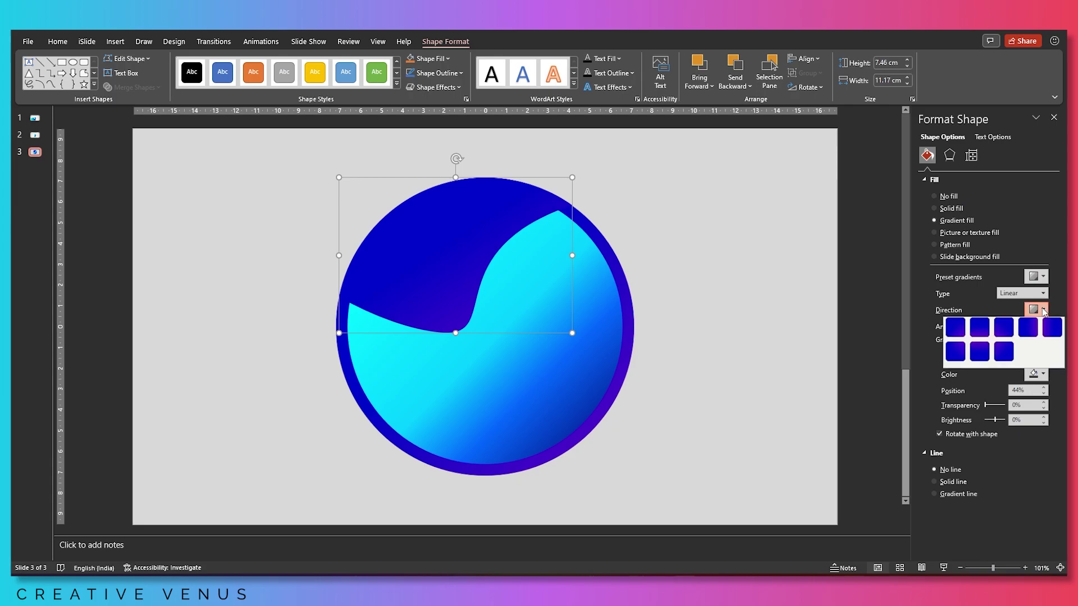
pyautogui.click(982, 333)
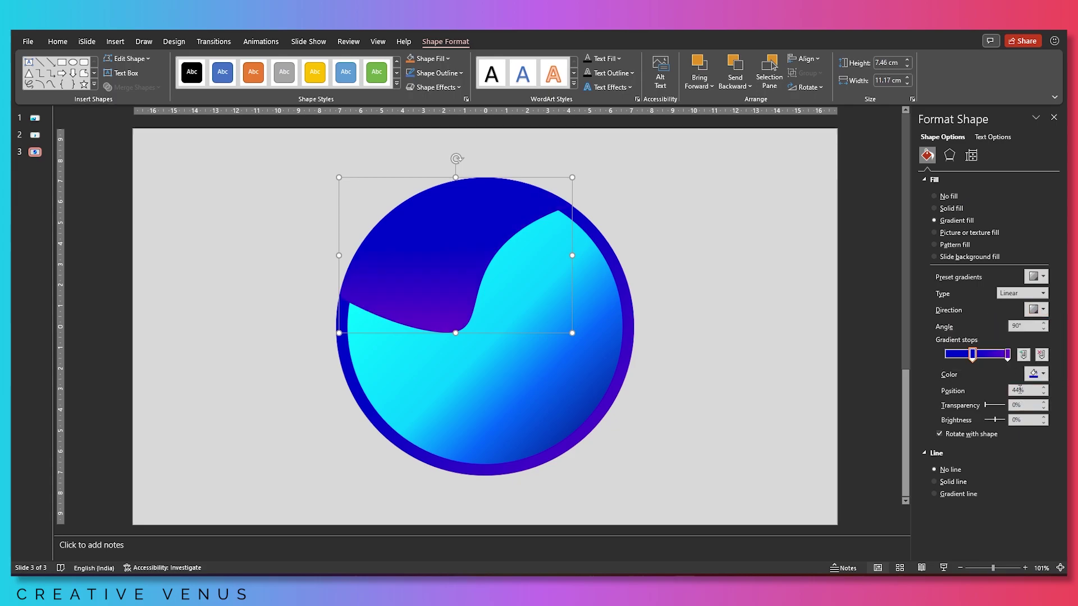
# - Set both of the overlay's gradient stops, at 44% and 100%, to white
pyautogui.click(1038, 374)
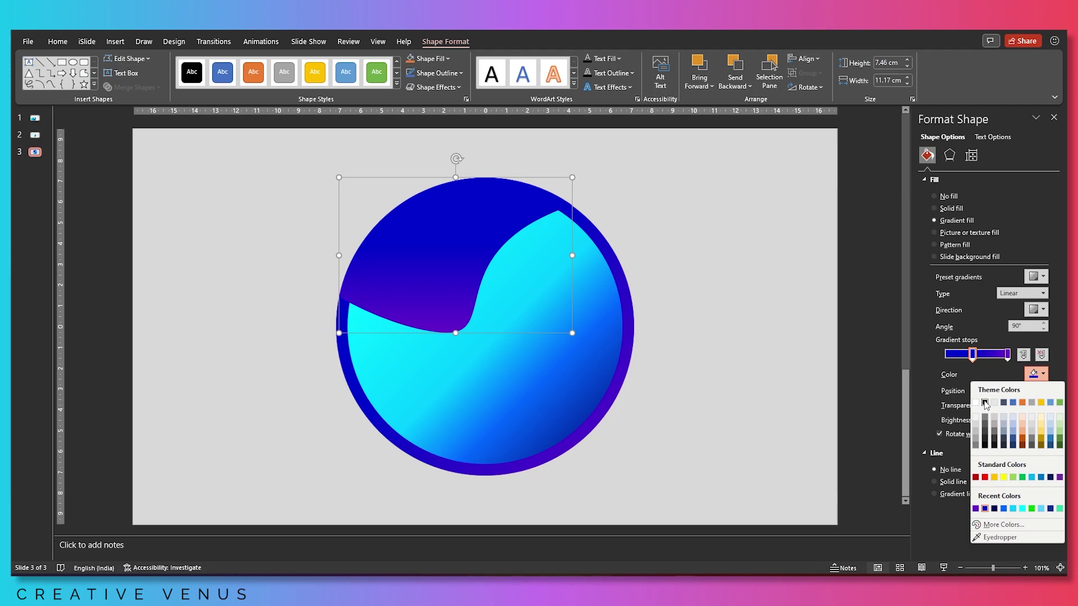
pyautogui.click(986, 403)
pyautogui.click(1041, 375)
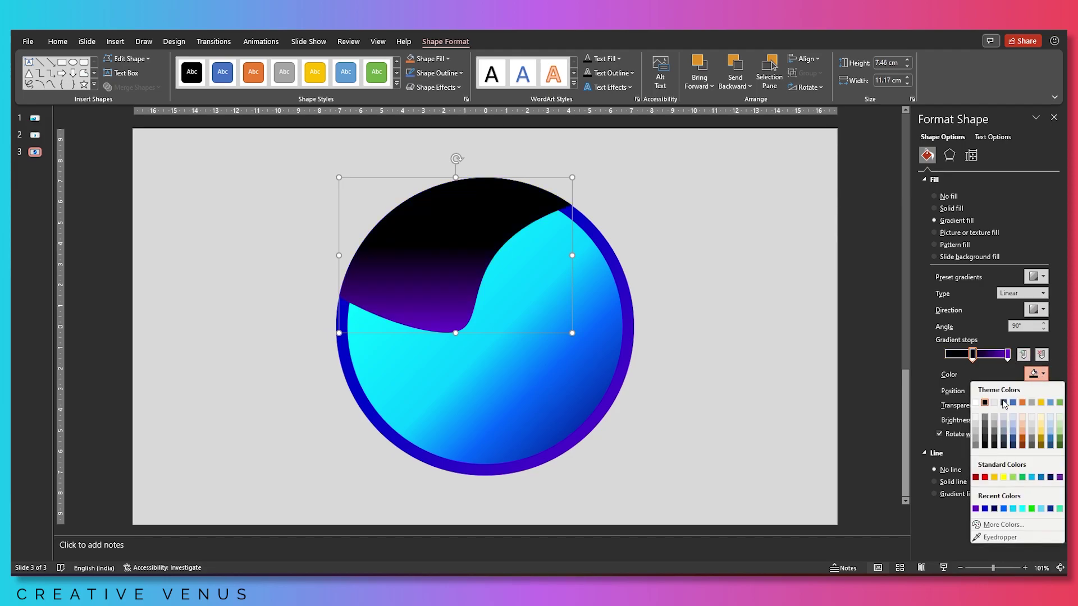
pyautogui.click(976, 403)
pyautogui.click(1008, 353)
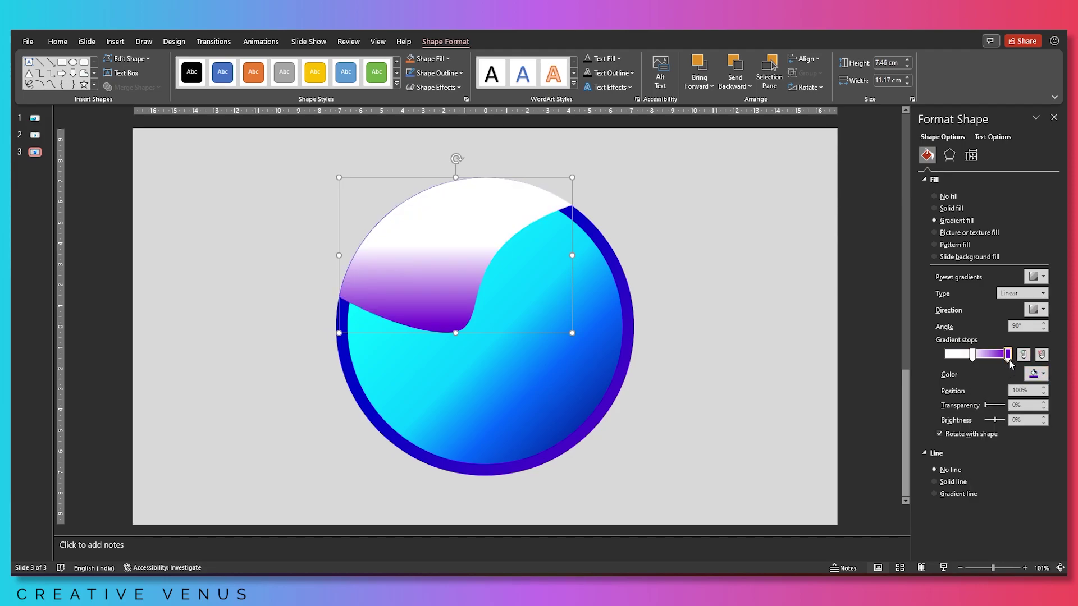
pyautogui.click(1035, 375)
pyautogui.click(977, 405)
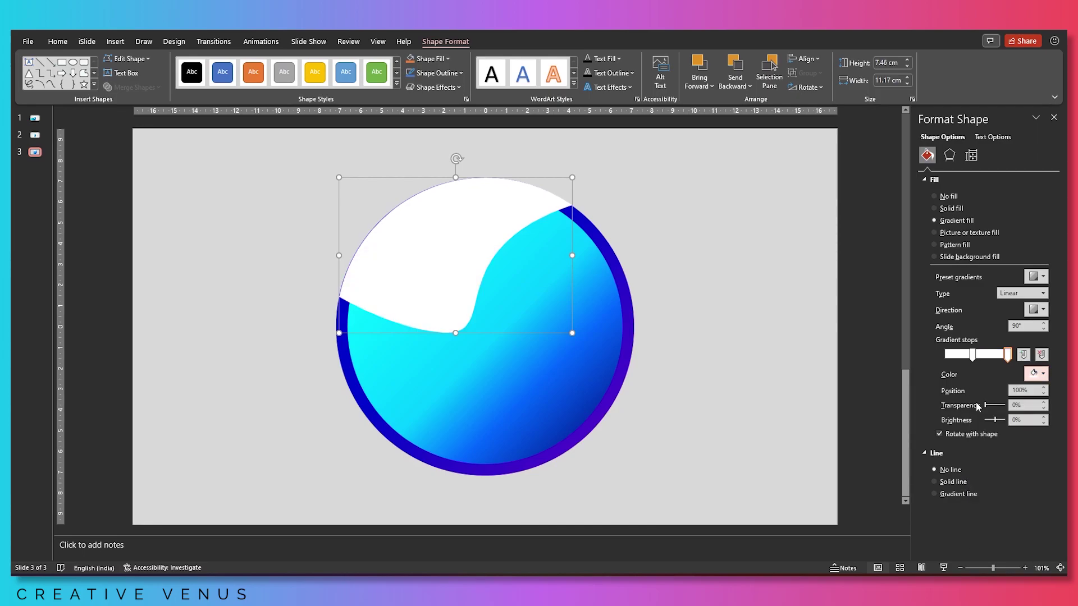
# - Set the transparency of the overlay's last gradient stop to 93% and of its 44% stop to about 32%
pyautogui.moveTo(987, 406); pyautogui.dragTo(1007, 407)
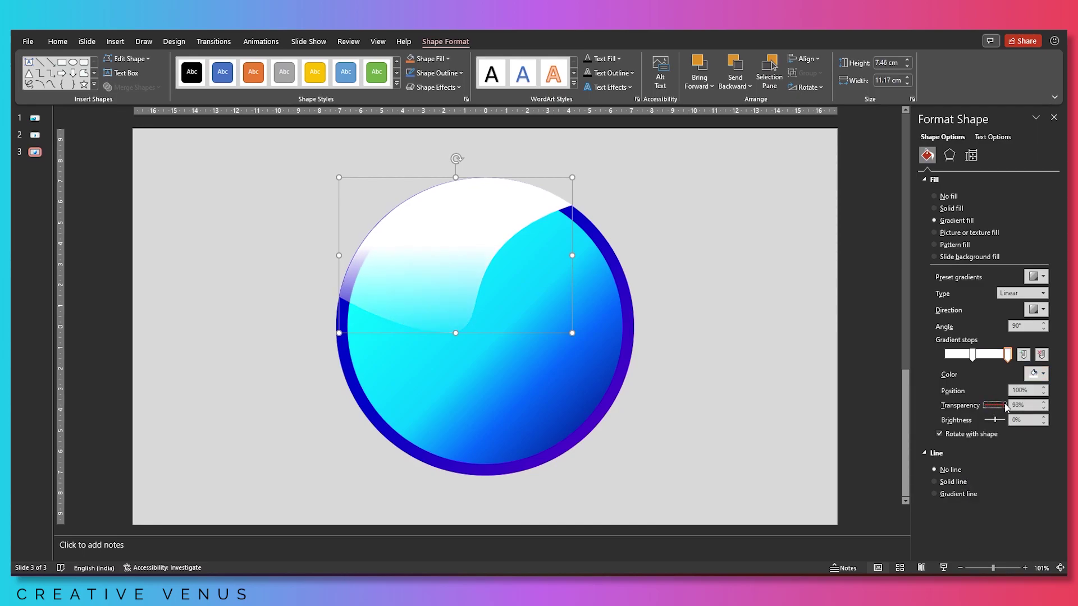
pyautogui.click(973, 353)
pyautogui.moveTo(986, 405); pyautogui.dragTo(997, 409)
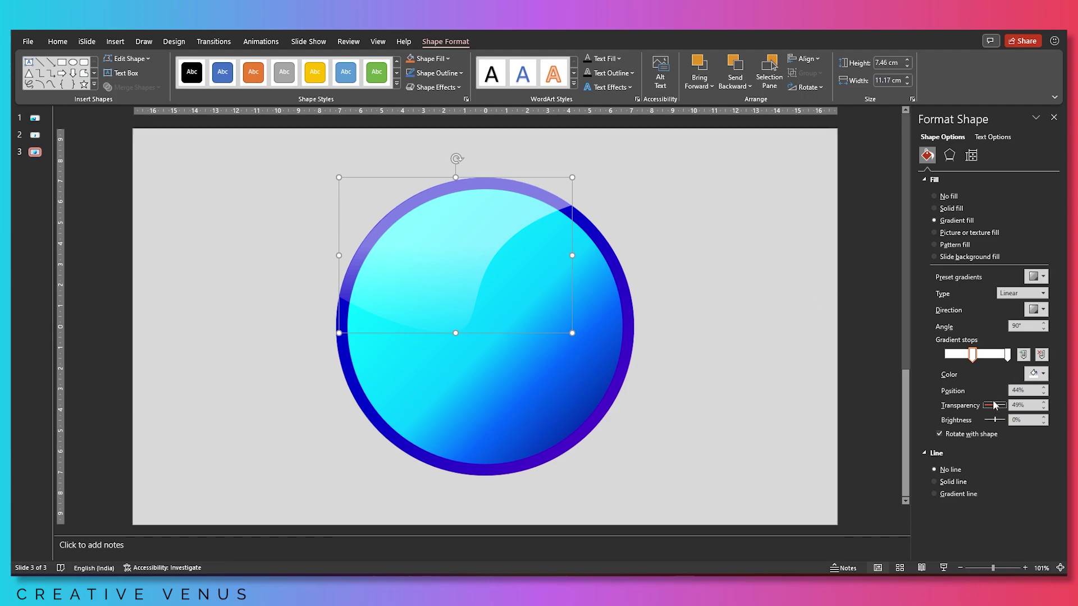
pyautogui.moveTo(995, 408); pyautogui.dragTo(994, 408)
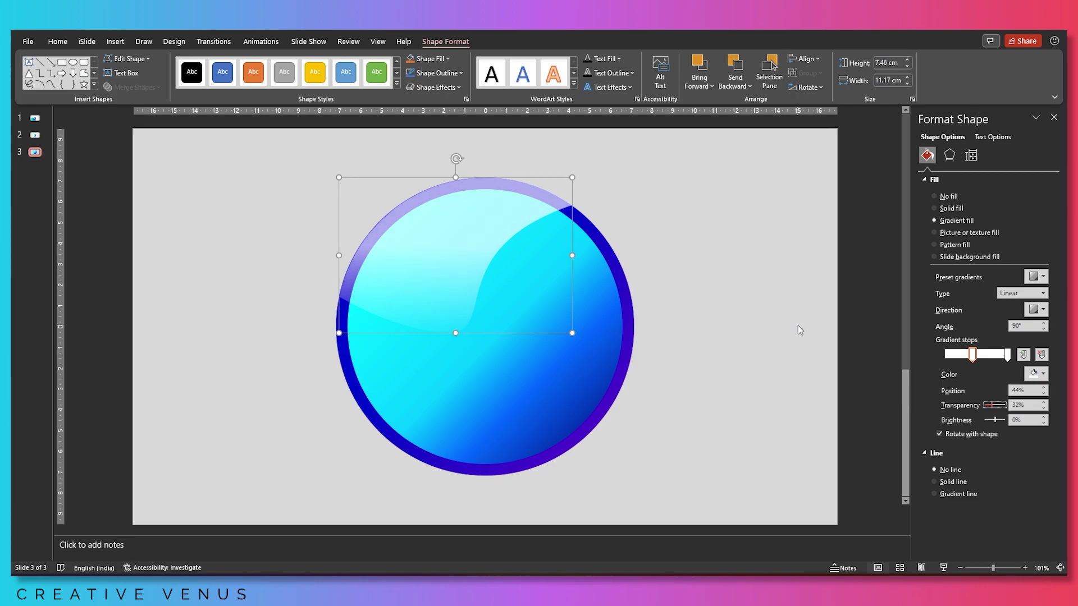
# - Fine-tune the transparency of the curved overlay's 44% gradient stop, ending at 33%
pyautogui.press('Left')
pyautogui.press('Left')
pyautogui.press('Left')
pyautogui.press('Left')
pyautogui.press('Left')
pyautogui.press('Left')
pyautogui.press('Left')
pyautogui.press('Left')
pyautogui.press('Left')
pyautogui.press('Left')
pyautogui.press('Left')
pyautogui.press('Left')
pyautogui.press('Left')
pyautogui.press('Left')
pyautogui.press('Left')
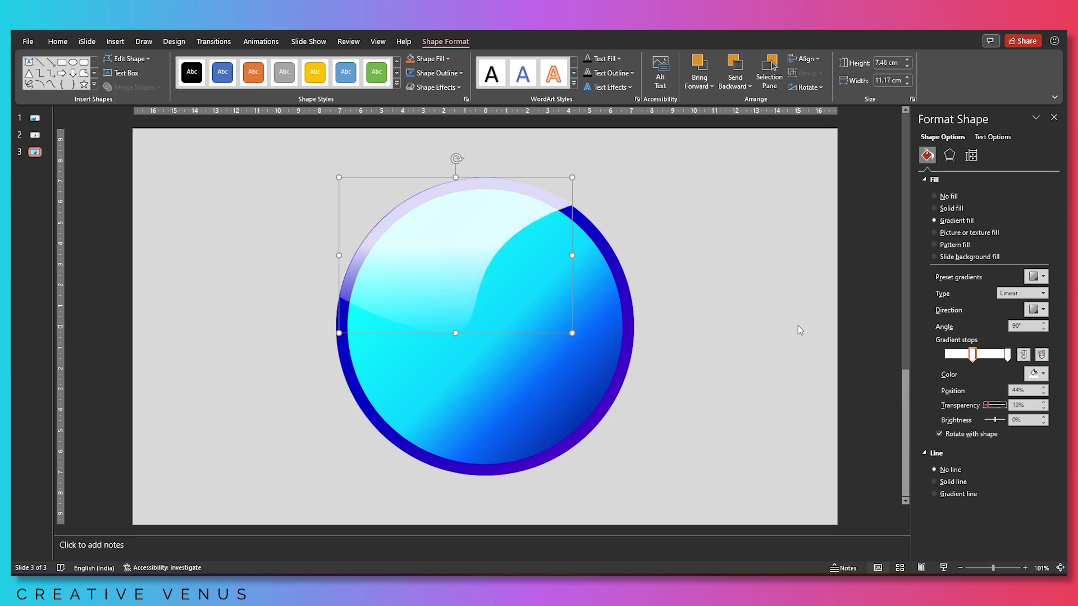
pyautogui.press('Left')
pyautogui.press('Left')
pyautogui.press('Left')
pyautogui.press('Left')
pyautogui.press('Left')
pyautogui.press('Left')
pyautogui.press('Left')
pyautogui.press('Left')
pyautogui.press('Left')
pyautogui.press('Left')
pyautogui.press('Left')
pyautogui.press('Left')
pyautogui.press('Right')
pyautogui.press('Right')
pyautogui.press('Right')
pyautogui.press('Right')
pyautogui.press('Right')
pyautogui.press('Right')
pyautogui.press('Right')
pyautogui.press('Right')
pyautogui.press('Right')
pyautogui.press('Right')
pyautogui.press('Right')
pyautogui.press('Right')
pyautogui.press('Right')
pyautogui.press('Right')
pyautogui.press('Right')
pyautogui.press('Right')
pyautogui.press('Right')
pyautogui.press('Right')
pyautogui.press('Right')
pyautogui.press('Right')
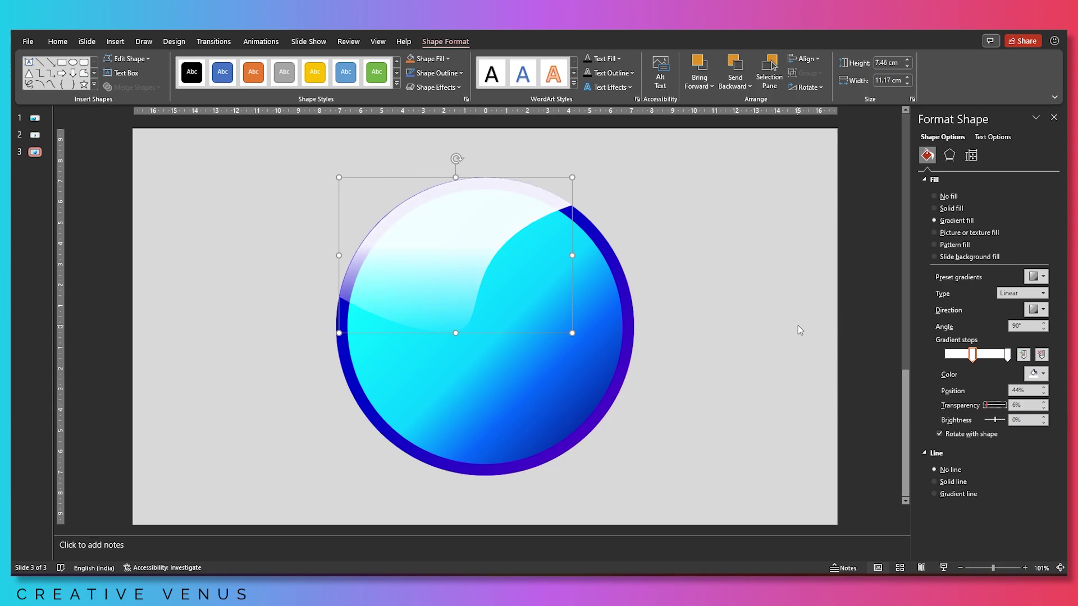
pyautogui.press('Right')
pyautogui.press('Right')
pyautogui.press('Right')
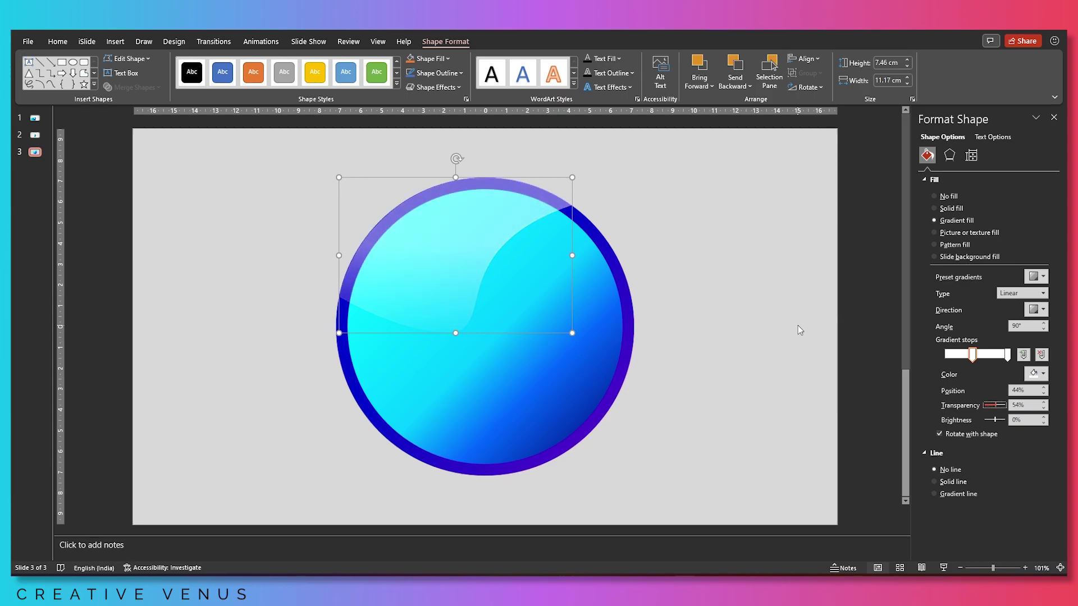
pyautogui.press('Left')
pyautogui.press('Left')
pyautogui.press('Left')
pyautogui.press('Left')
pyautogui.press('Down')
pyautogui.press('Down')
pyautogui.press('Down')
pyautogui.press('Down')
pyautogui.press('Down')
pyautogui.press('Down')
pyautogui.press('Down')
pyautogui.press('Down')
pyautogui.press('Down')
pyautogui.press('Down')
pyautogui.press('Down')
pyautogui.press('Down')
pyautogui.press('Down')
pyautogui.press('Down')
pyautogui.press('Down')
pyautogui.press('Down')
pyautogui.press('Down')
pyautogui.press('Down')
pyautogui.press('Down')
pyautogui.press('Down')
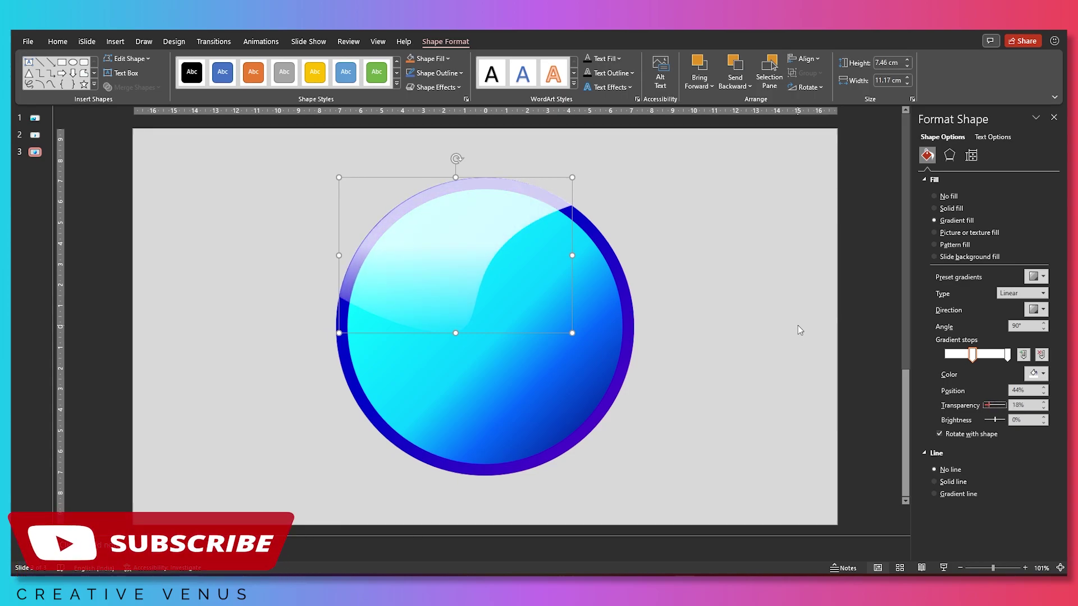
pyautogui.press('Up')
pyautogui.press('Up')
pyautogui.press('Up')
pyautogui.press('Up')
pyautogui.press('Up')
pyautogui.press('Up')
pyautogui.press('Up')
pyautogui.press('Up')
pyautogui.press('Up')
pyautogui.press('Up')
pyautogui.press('Up')
pyautogui.press('Up')
pyautogui.press('Up')
pyautogui.press('Up')
pyautogui.press('Up')
pyautogui.press('Up')
pyautogui.press('Up')
pyautogui.press('Up')
pyautogui.press('Up')
pyautogui.press('Up')
pyautogui.click(725, 292)
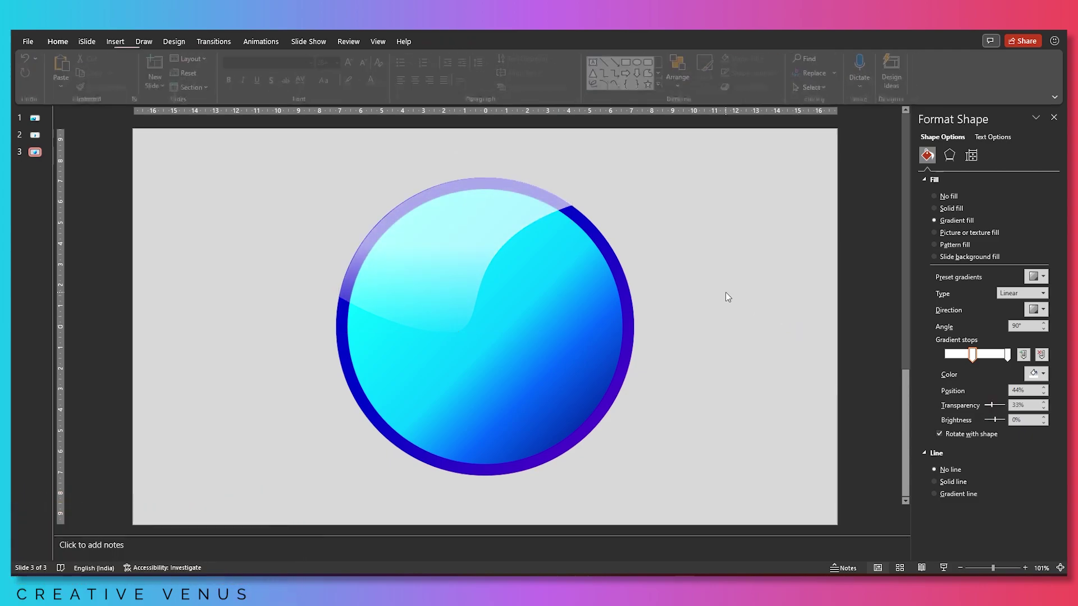
# - Duplicate the curved overlay, flip the copy vertically and horizontally, and align it with the circle's lower-right edge
pyautogui.click(476, 240)
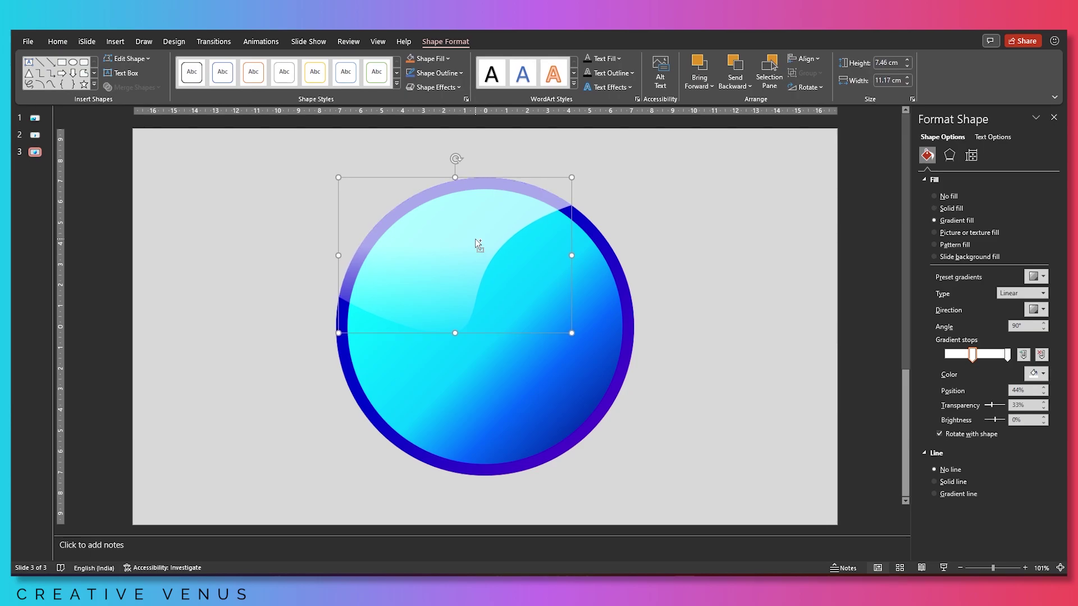
pyautogui.click(712, 261)
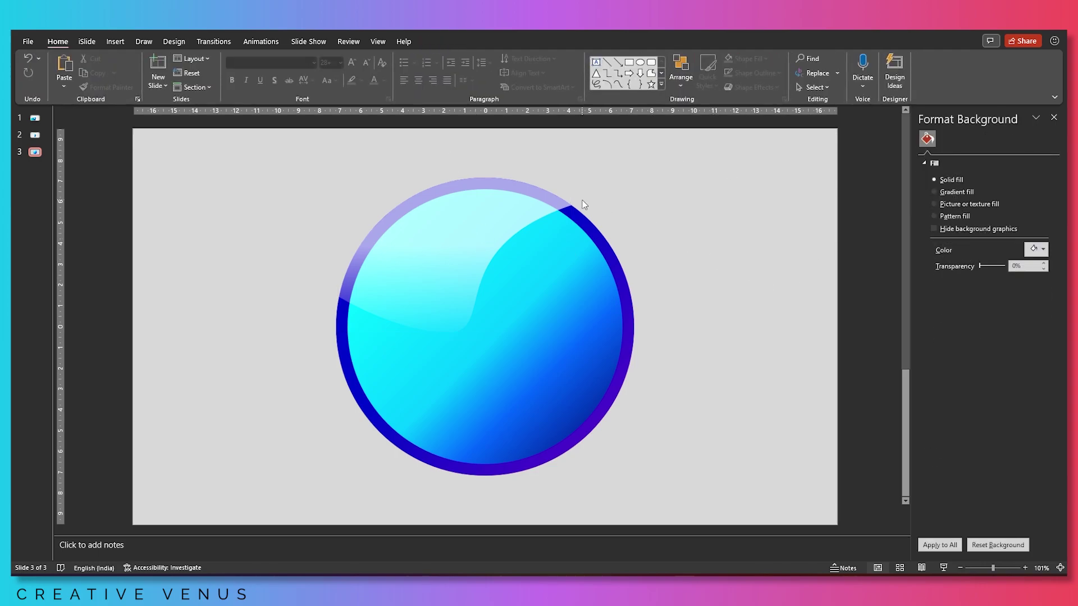
pyautogui.click(404, 254)
pyautogui.hotkey('ctrl', 'v')
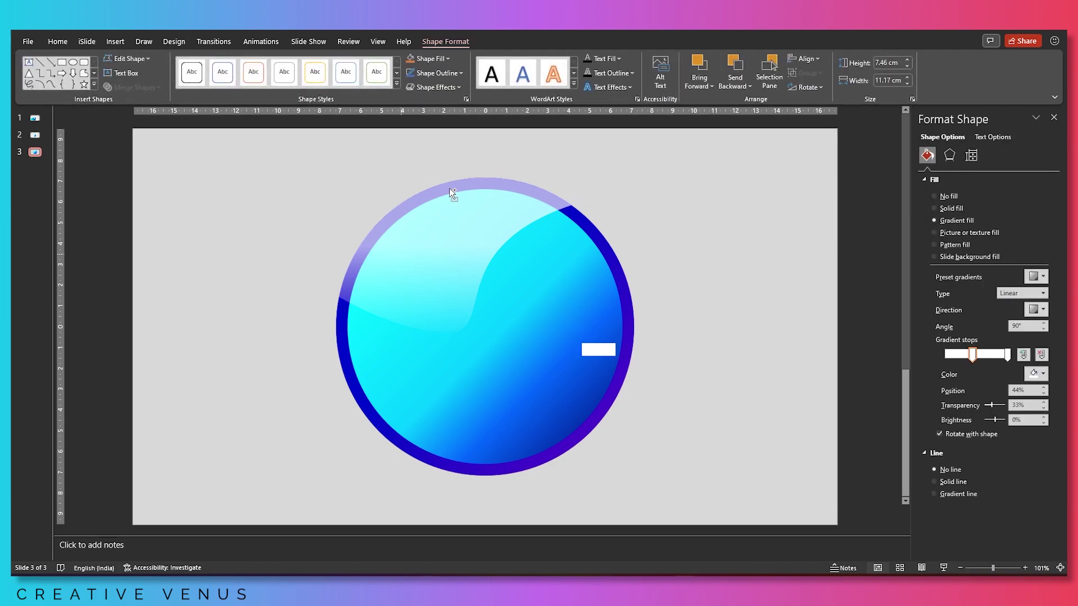
pyautogui.click(807, 87)
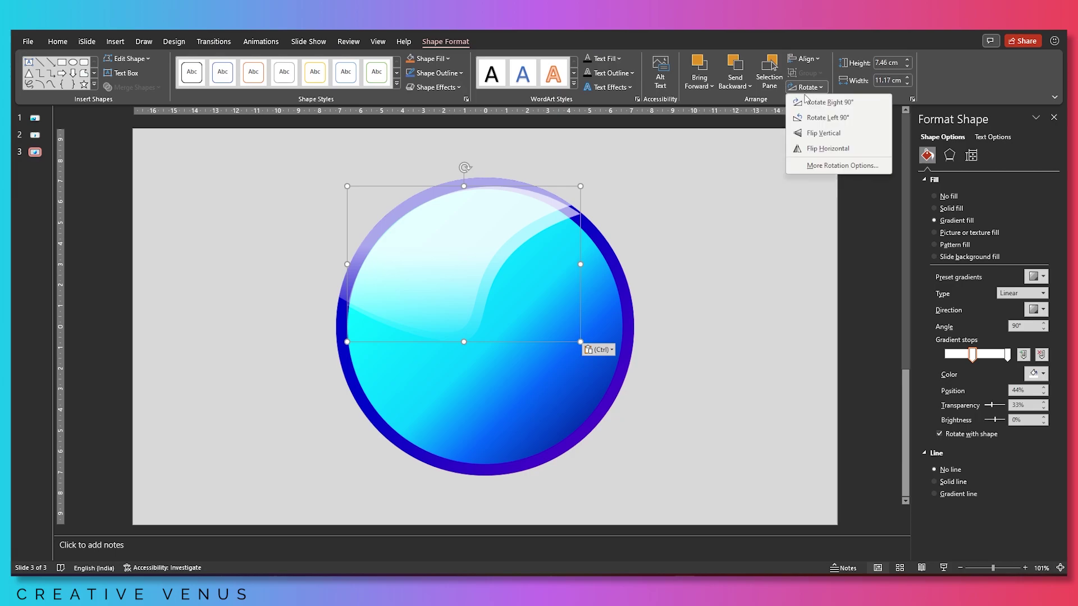
pyautogui.click(823, 136)
pyautogui.click(823, 87)
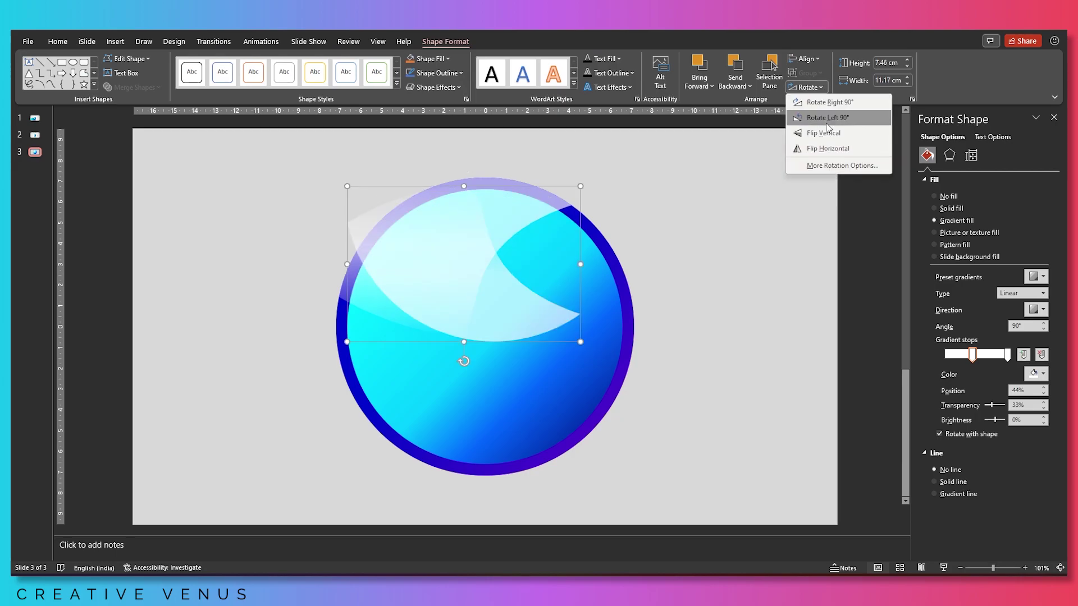
pyautogui.click(835, 146)
pyautogui.moveTo(508, 288); pyautogui.dragTo(560, 422)
pyautogui.click(745, 436)
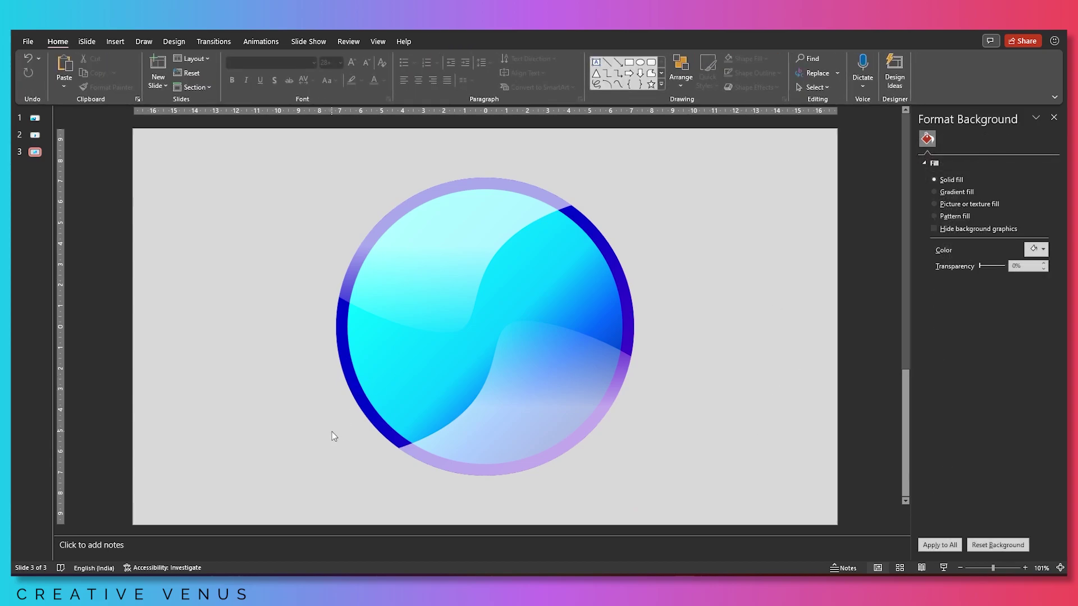
# - Increase the transparency of the lower overlay's 44% gradient stop and set its last stop's transparency to about 52%
pyautogui.click(511, 449)
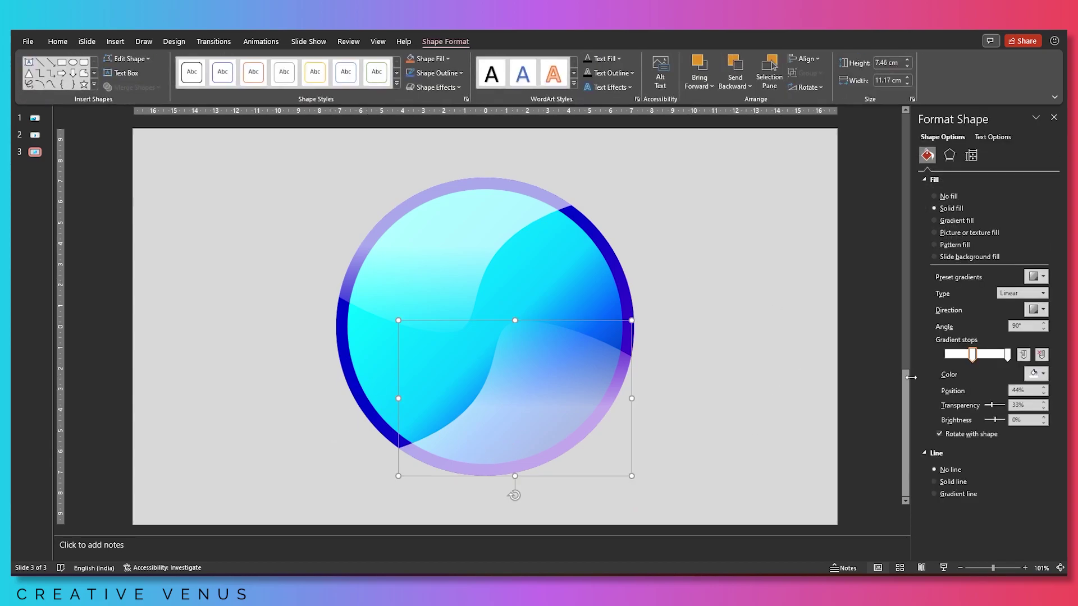
pyautogui.moveTo(994, 409)
pyautogui.mouseDown()
pyautogui.moveTo(984, 409)
pyautogui.moveTo(995, 409)
pyautogui.mouseUp()
pyautogui.click(1008, 355)
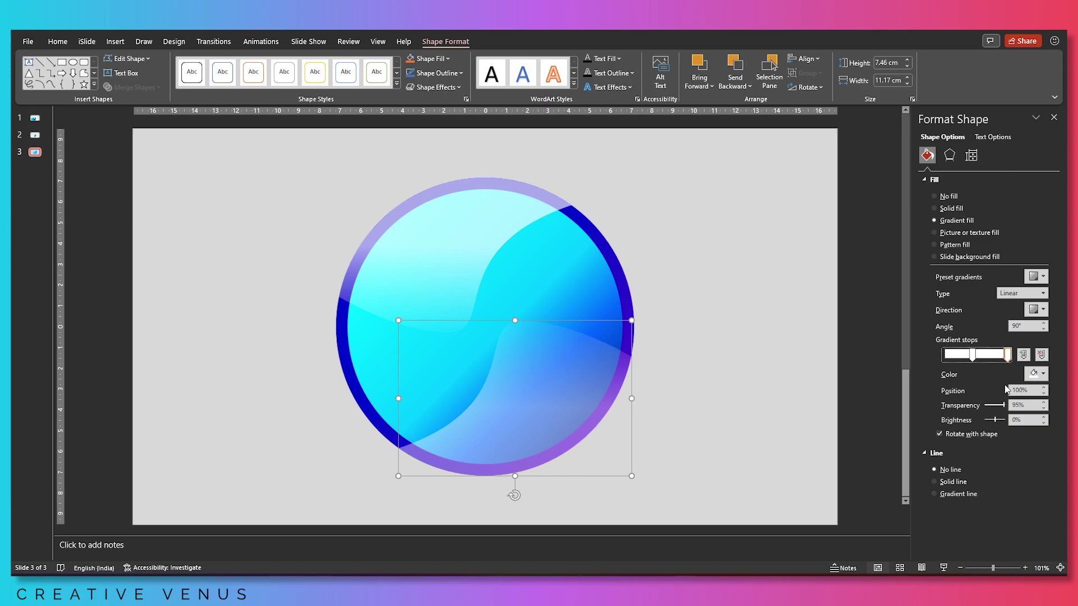
pyautogui.moveTo(1005, 405); pyautogui.dragTo(998, 409)
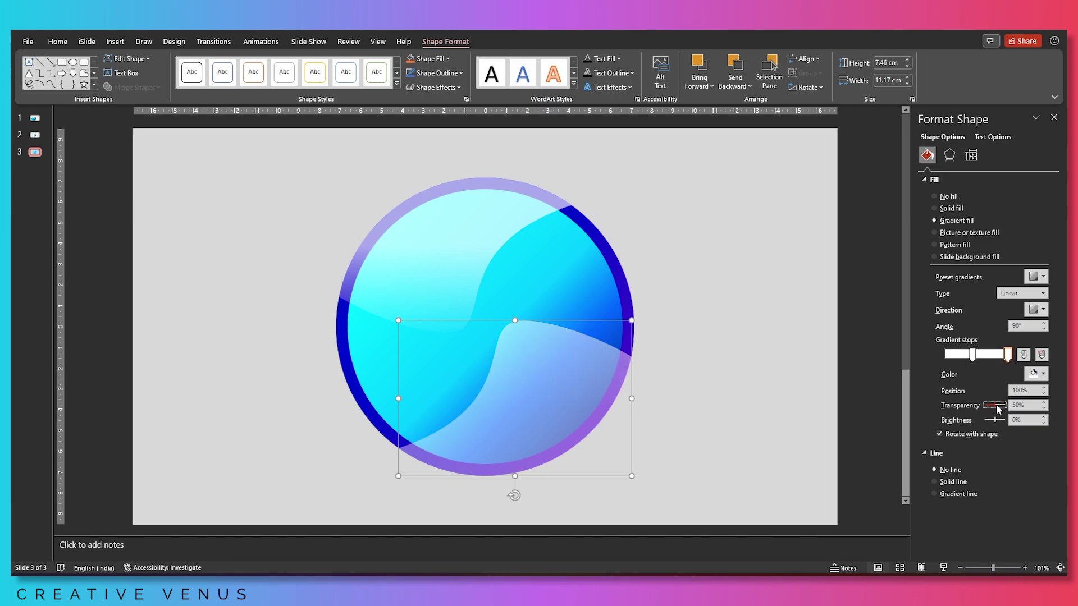
# - Remove the inner circle's 54% gradient stop, shift the cyan stop inward and move the medium blue stop to 59%
pyautogui.click(570, 290)
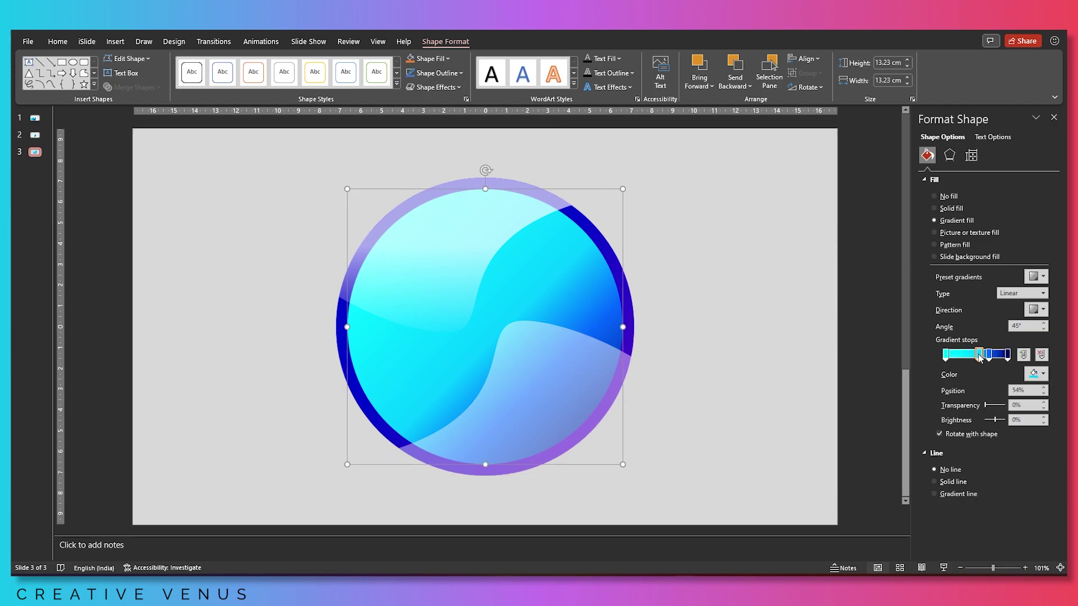
pyautogui.click(1042, 355)
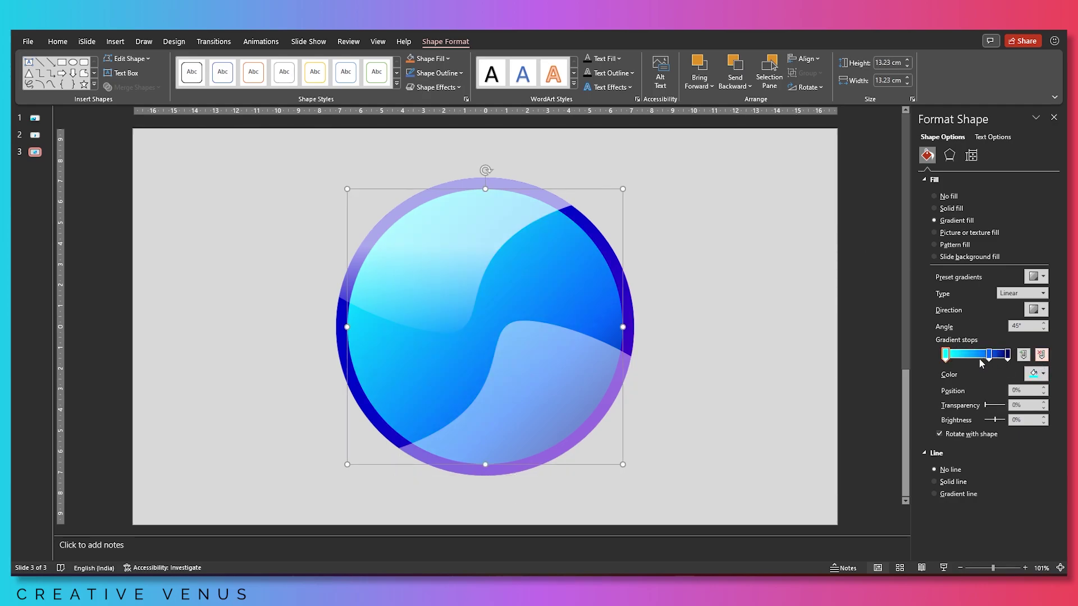
pyautogui.moveTo(945, 354); pyautogui.dragTo(982, 361)
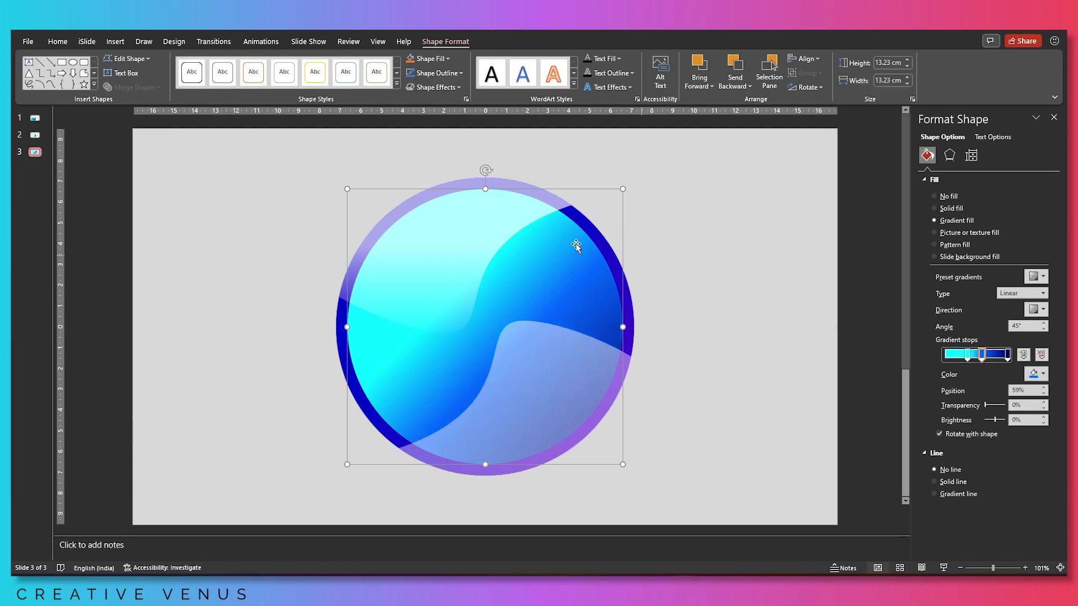
# - Set the transparency of the upper overlay's 44% gradient stop to about 51% and fine-tune its last stop's transparency
pyautogui.click(555, 225)
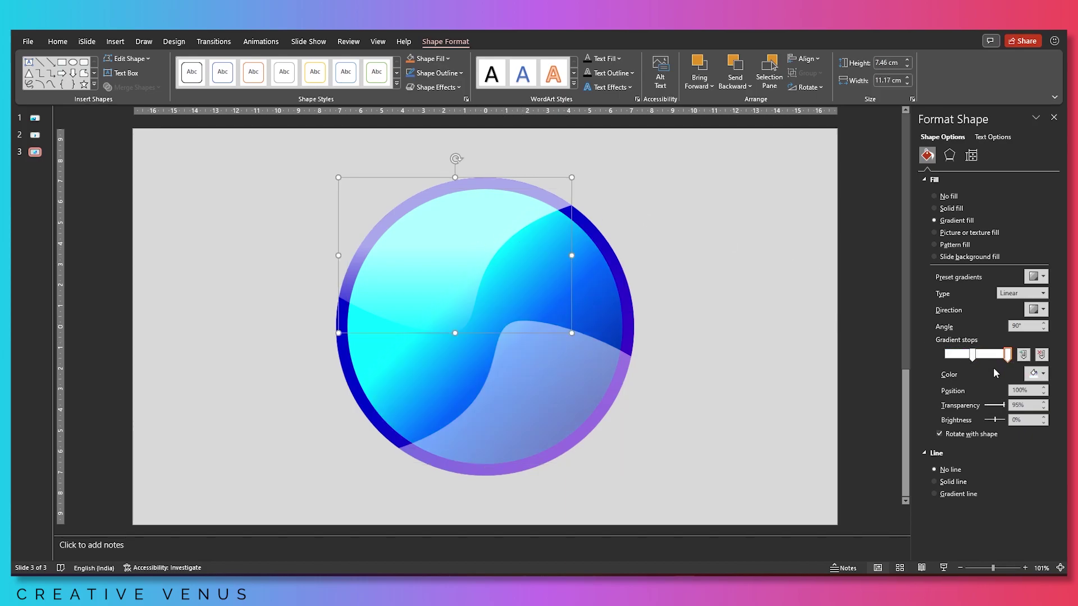
pyautogui.click(972, 355)
pyautogui.moveTo(993, 405)
pyautogui.mouseDown()
pyautogui.moveTo(1008, 406)
pyautogui.moveTo(996, 406)
pyautogui.mouseUp()
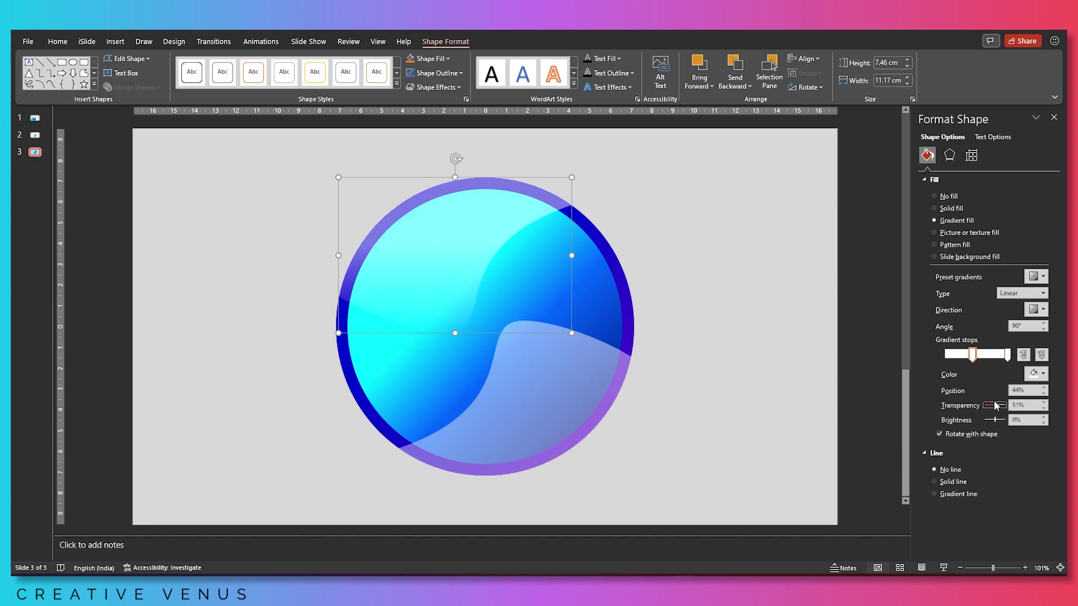
pyautogui.click(1008, 355)
pyautogui.moveTo(1005, 406); pyautogui.dragTo(1004, 405)
# - Set the lower overlay's transparency to about 66% at its last gradient stop and about 91% at its 44% stop
pyautogui.click(597, 397)
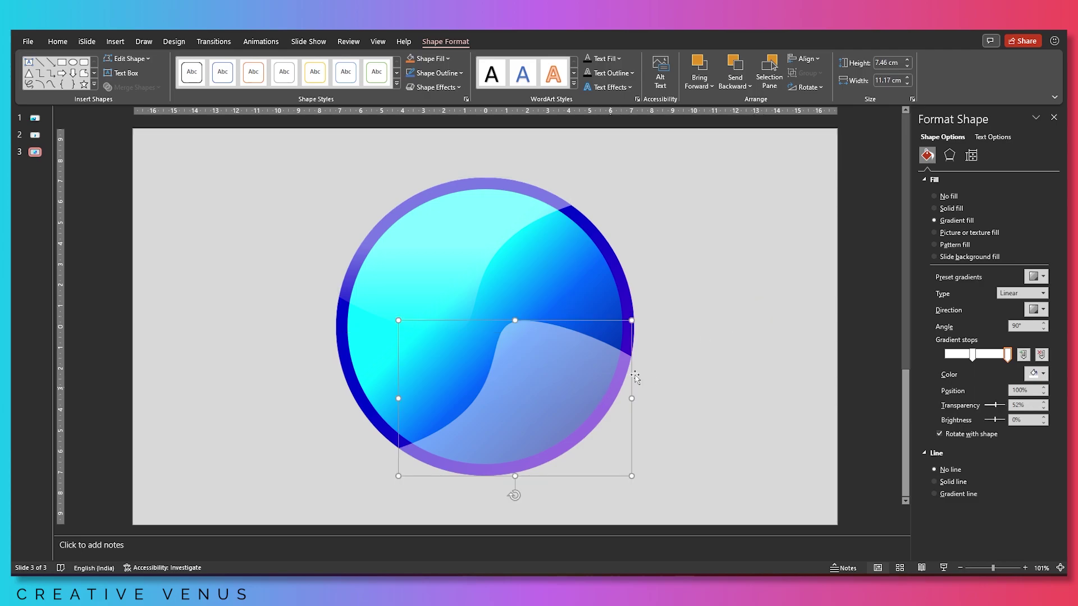
pyautogui.moveTo(999, 408)
pyautogui.mouseDown()
pyautogui.moveTo(1010, 406)
pyautogui.moveTo(999, 405)
pyautogui.mouseUp()
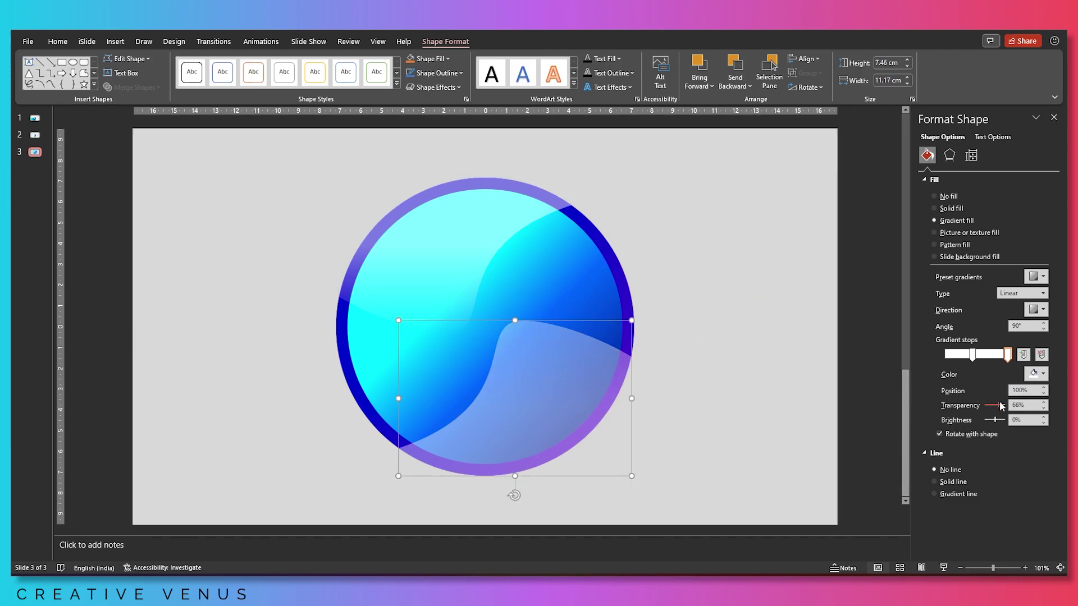
pyautogui.click(973, 354)
pyautogui.moveTo(1000, 409); pyautogui.dragTo(1005, 410)
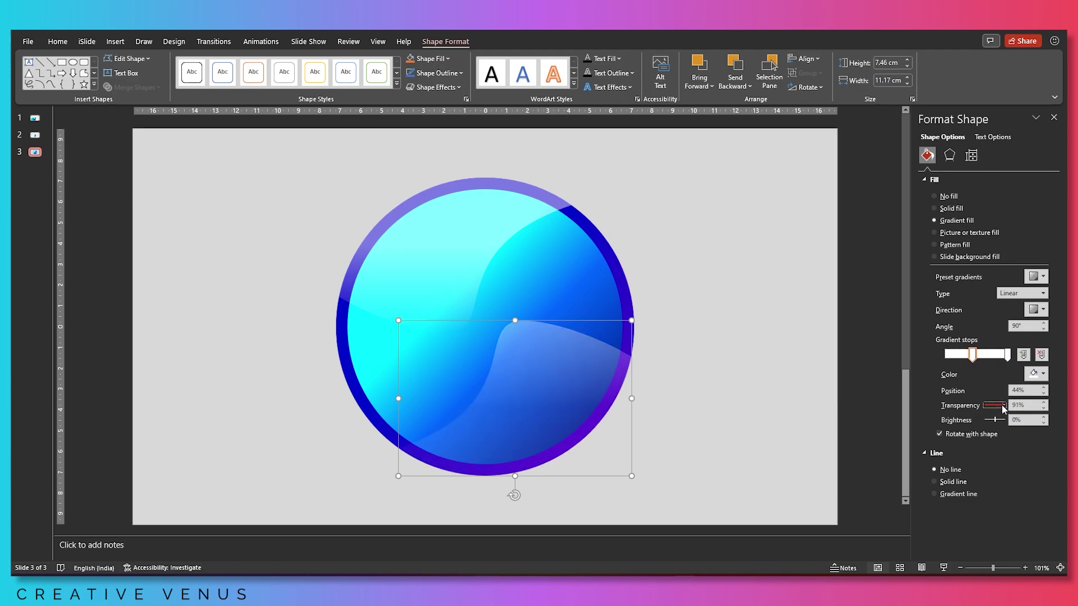
pyautogui.click(668, 253)
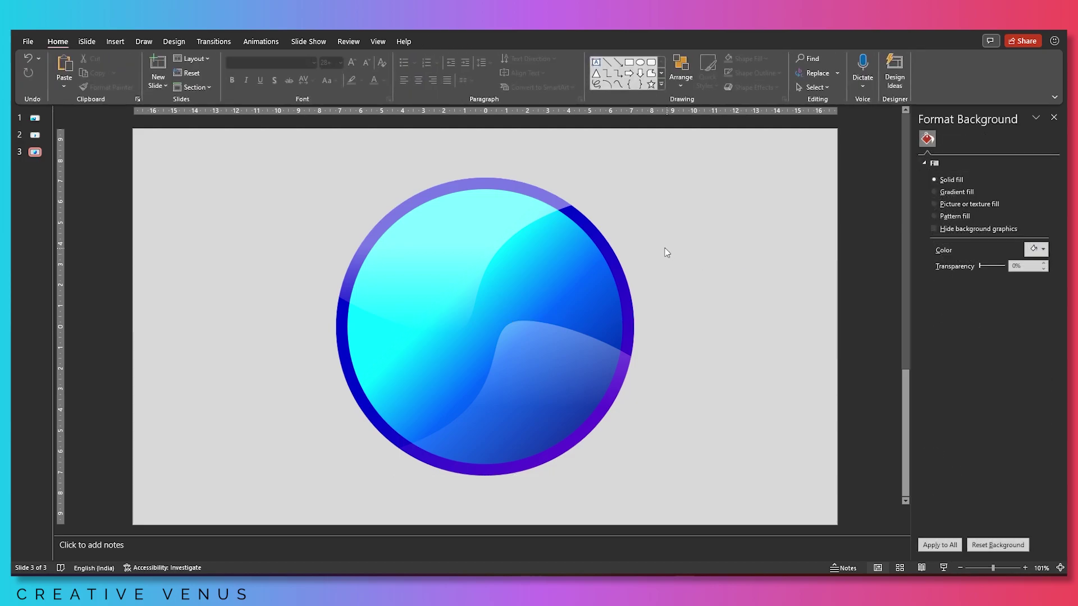
# - Make two copies of the larger outer circle and place them side by side so that they partly overlap
pyautogui.click(611, 260)
pyautogui.hotkey('ctrl', 'c')
pyautogui.hotkey('ctrl', 'v')
pyautogui.moveTo(474, 294); pyautogui.dragTo(639, 294)
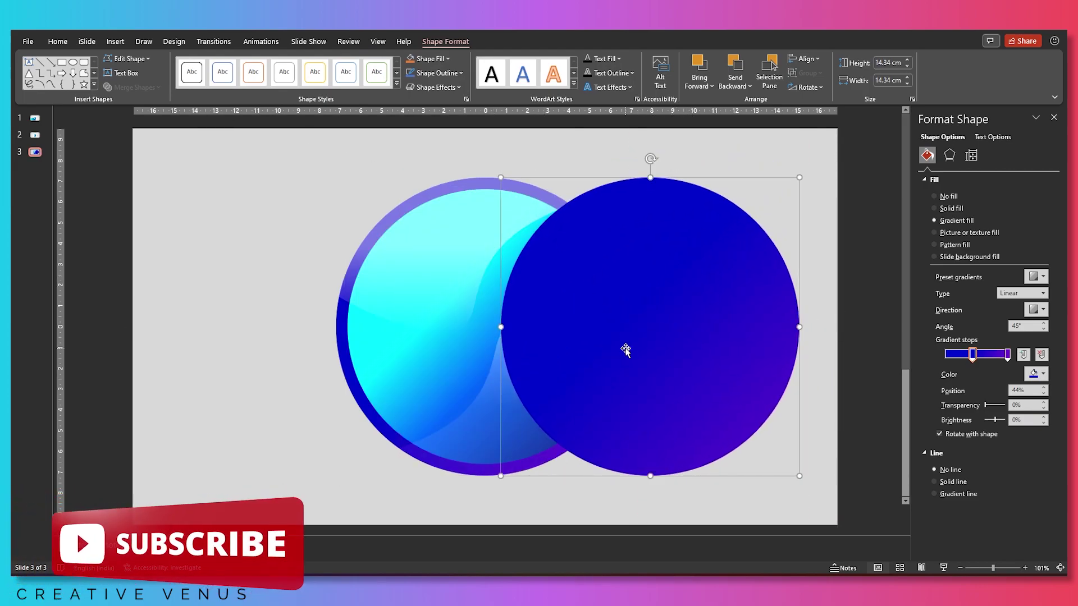
pyautogui.hotkey('ctrl', 'v')
pyautogui.moveTo(685, 354); pyautogui.dragTo(536, 350)
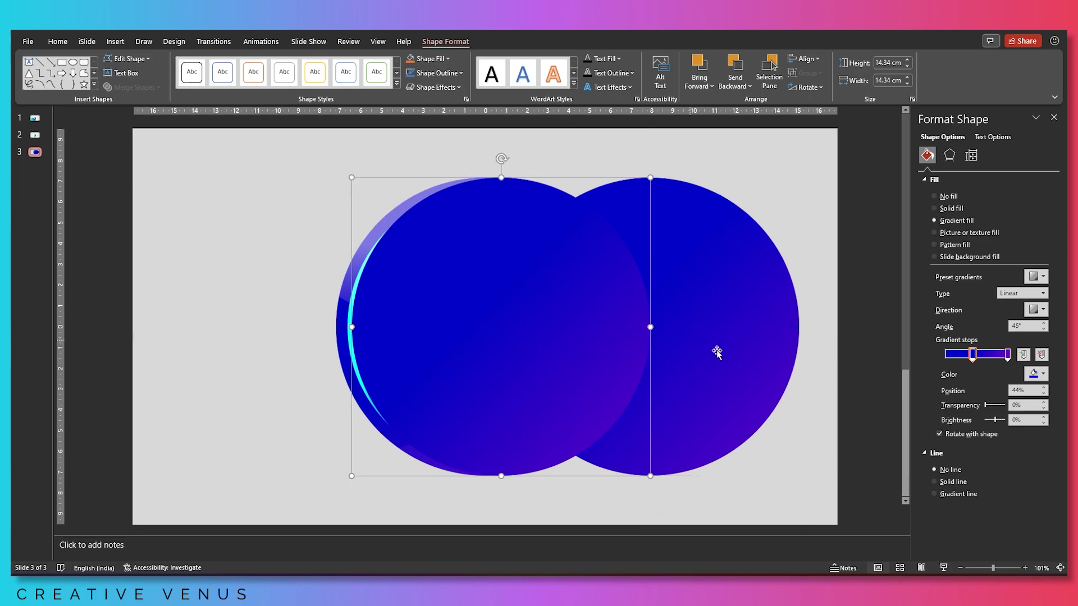
# - Intersect the two circle copies into a lens shape and align it with the left edge of the original outer circle
pyautogui.keyDown('shift'); pyautogui.click(728, 361); pyautogui.keyUp('shift')
pyautogui.click(134, 87)
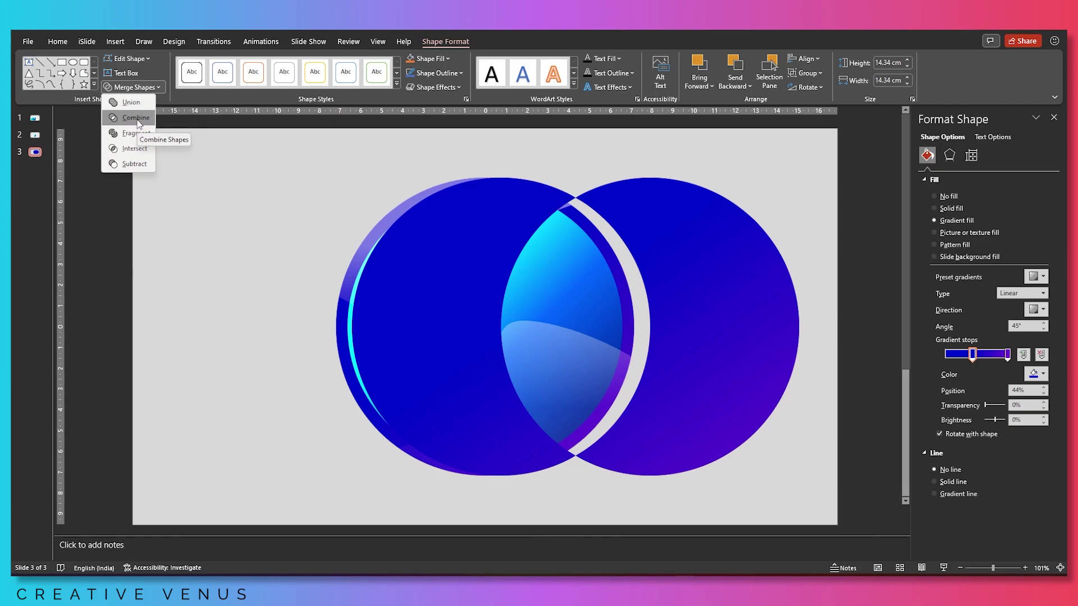
pyautogui.click(141, 156)
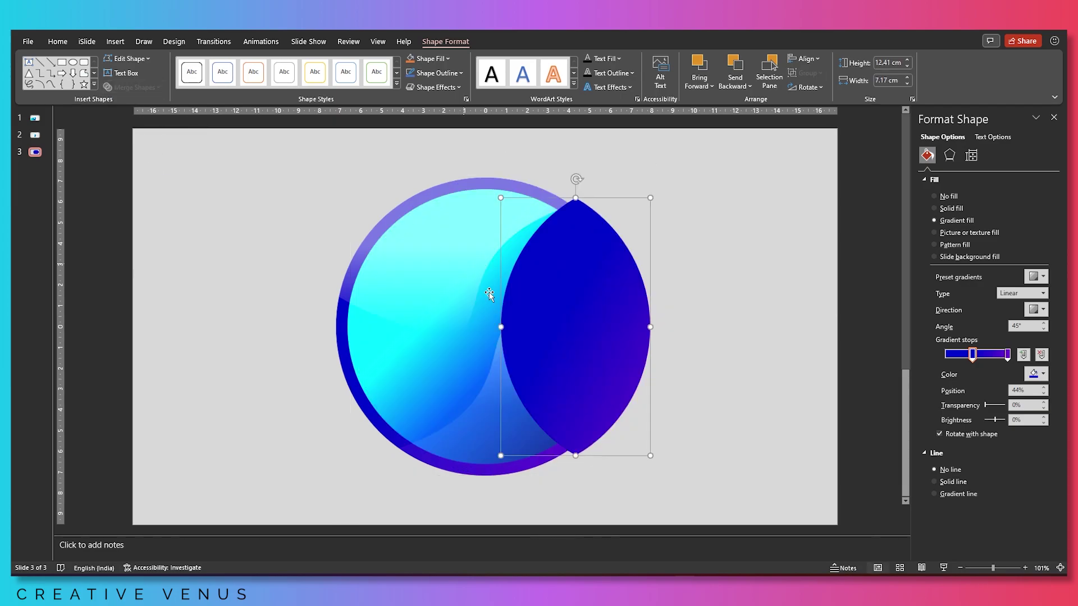
pyautogui.moveTo(596, 312); pyautogui.dragTo(433, 312)
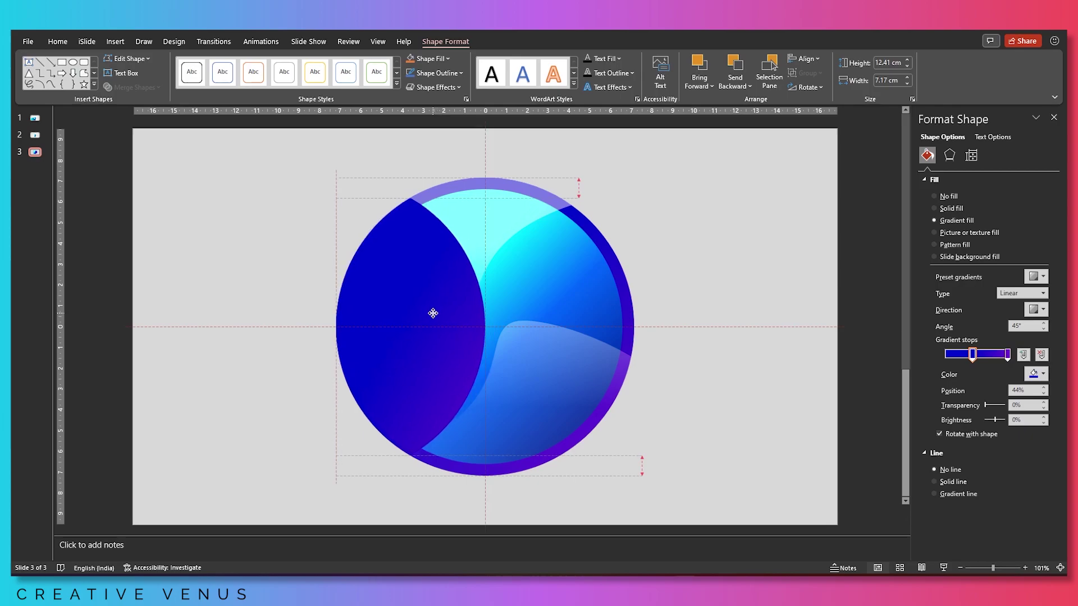
pyautogui.moveTo(431, 314); pyautogui.dragTo(430, 314)
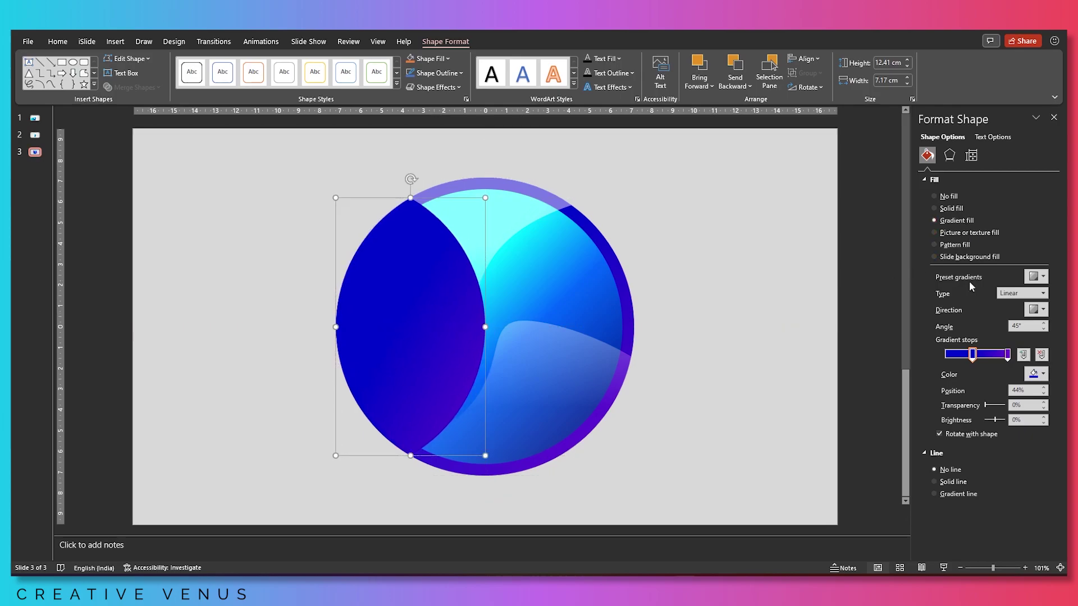
# - Set the lens shape's 44% and 100% gradient stops to white
pyautogui.click(1036, 375)
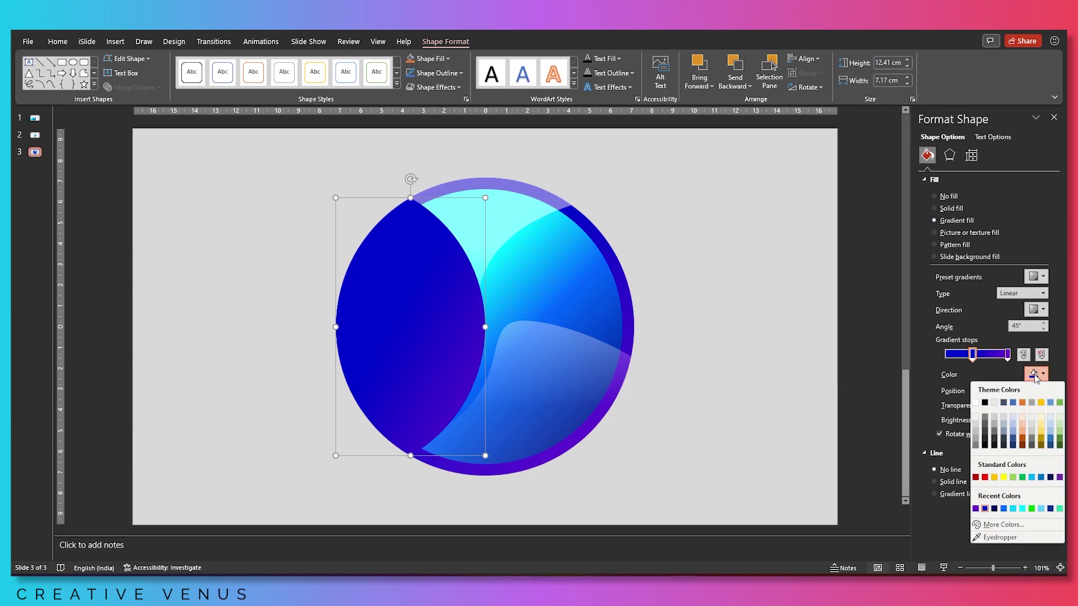
pyautogui.click(976, 402)
pyautogui.click(1007, 355)
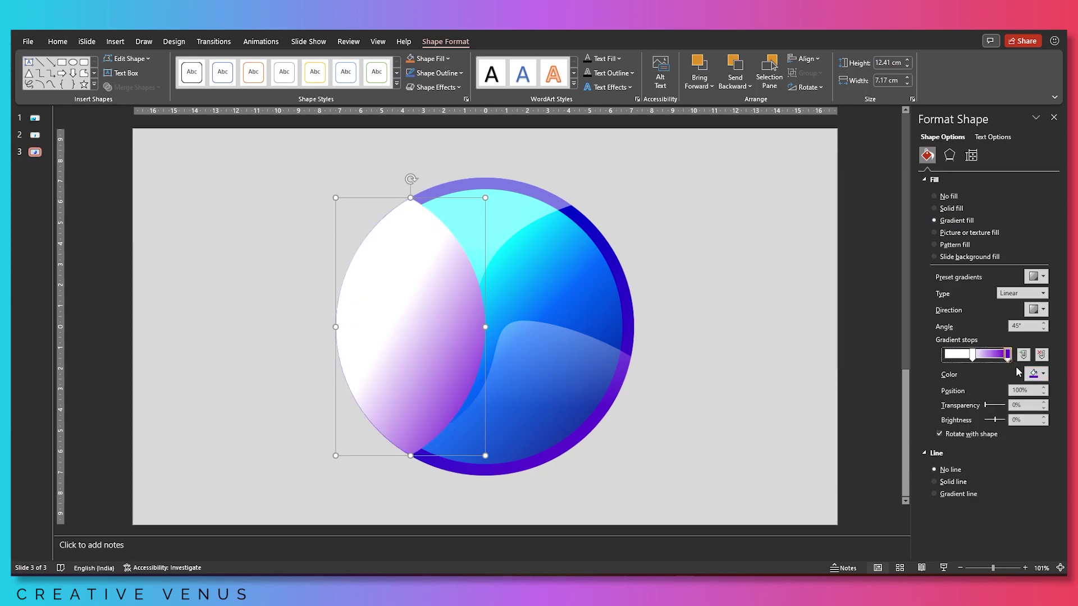
pyautogui.click(1037, 376)
pyautogui.click(984, 403)
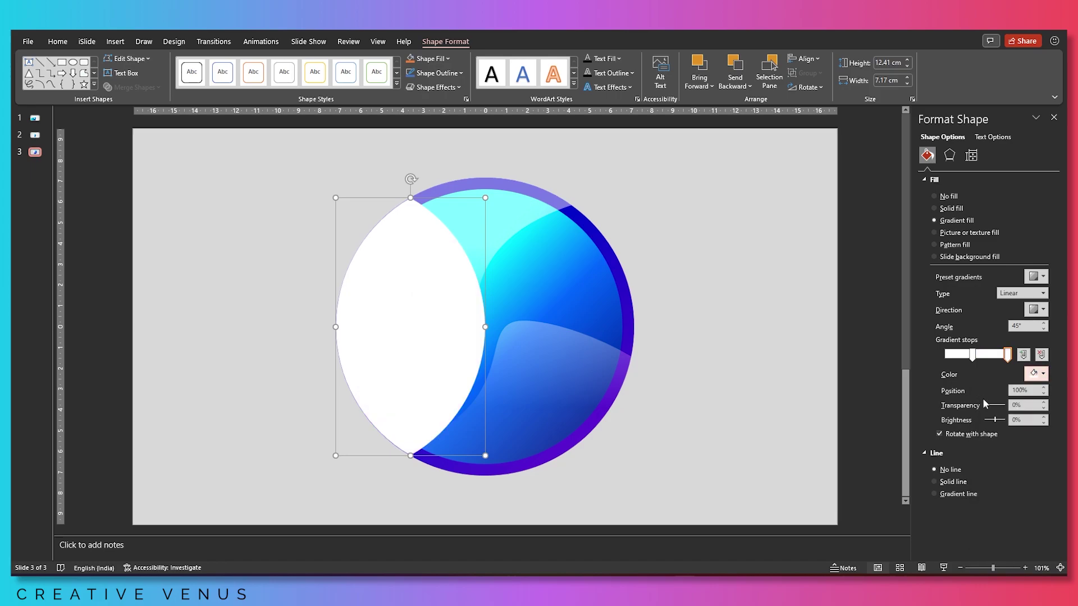
# - Fade the lens shape with a semi-transparent white stop at 0% and a stop at 87% with about 98% transparency
pyautogui.moveTo(986, 409); pyautogui.dragTo(1012, 407)
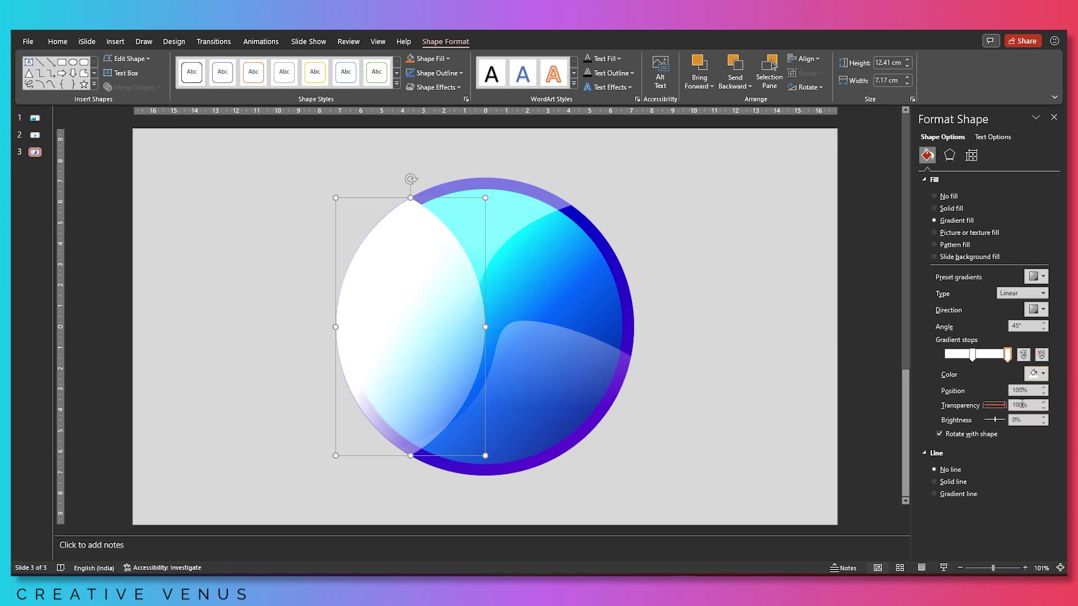
pyautogui.click(973, 354)
pyautogui.moveTo(989, 412)
pyautogui.mouseDown()
pyautogui.moveTo(1004, 410)
pyautogui.moveTo(995, 409)
pyautogui.mouseUp()
pyautogui.moveTo(1007, 354)
pyautogui.mouseDown()
pyautogui.moveTo(945, 355)
pyautogui.moveTo(1000, 364)
pyautogui.mouseUp()
pyautogui.moveTo(1004, 404)
pyautogui.mouseDown()
pyautogui.moveTo(994, 406)
pyautogui.moveTo(1006, 410)
pyautogui.mouseUp()
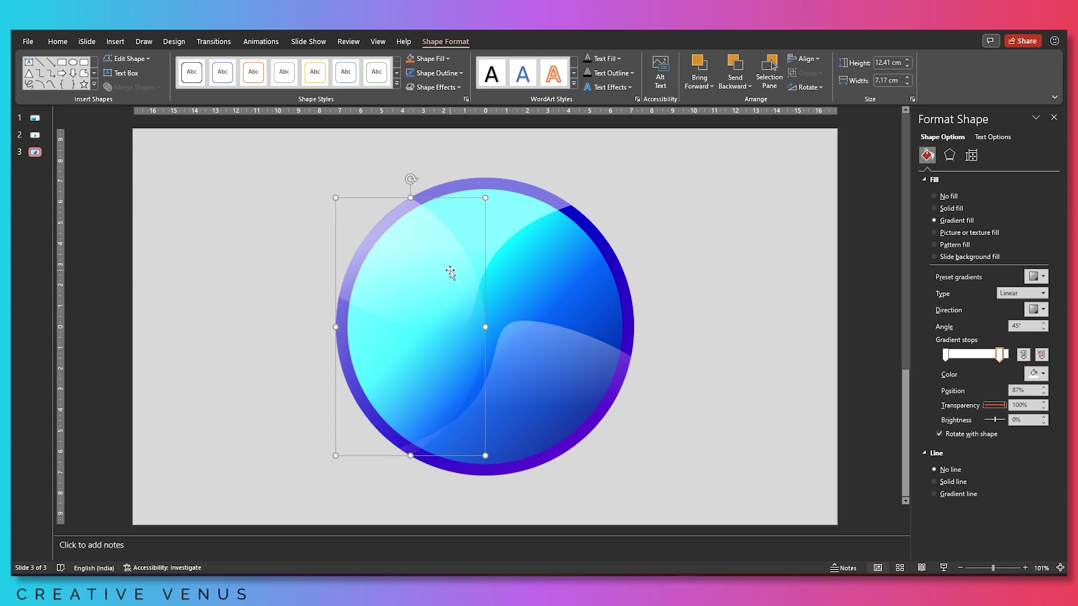
pyautogui.click(736, 319)
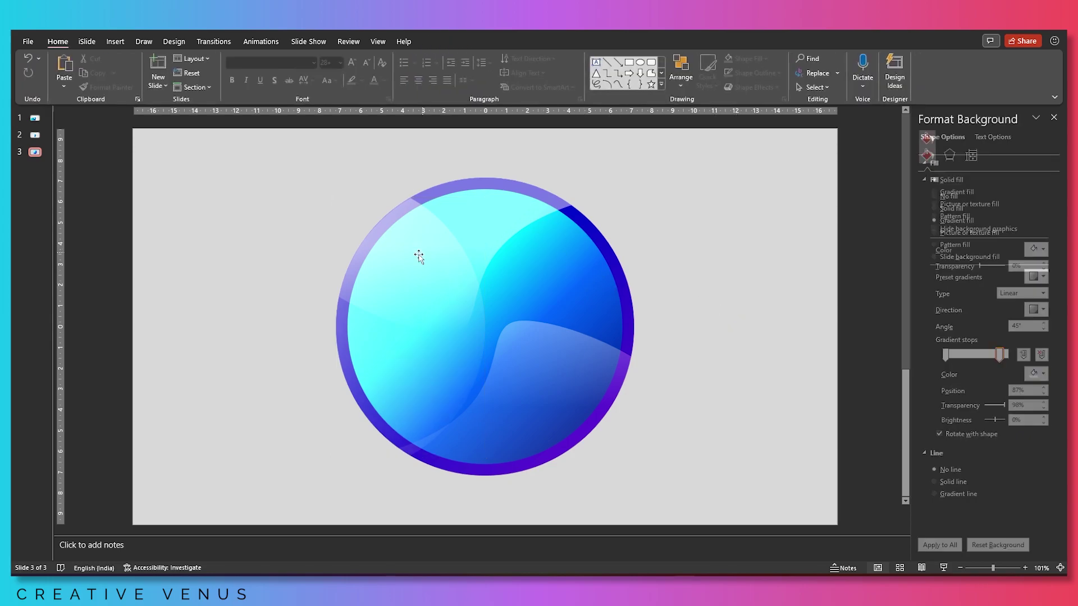
# - Bring the upper-left curved highlight to the front and lower the transparency of its 44% stop and, to about 25%, its 100% stop
pyautogui.click(406, 372)
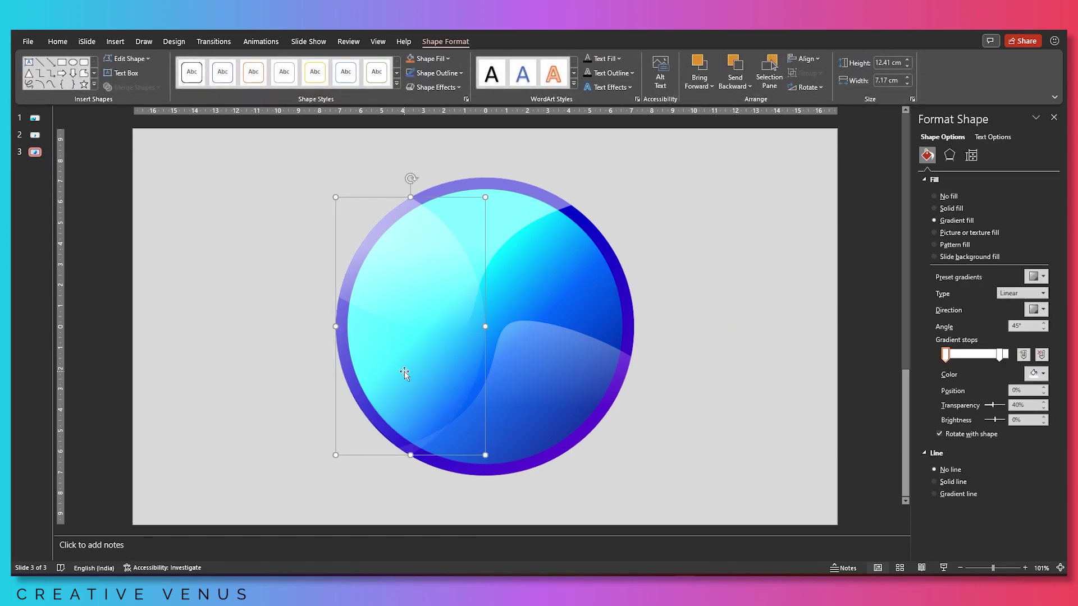
pyautogui.click(495, 222)
pyautogui.rightClick(494, 222)
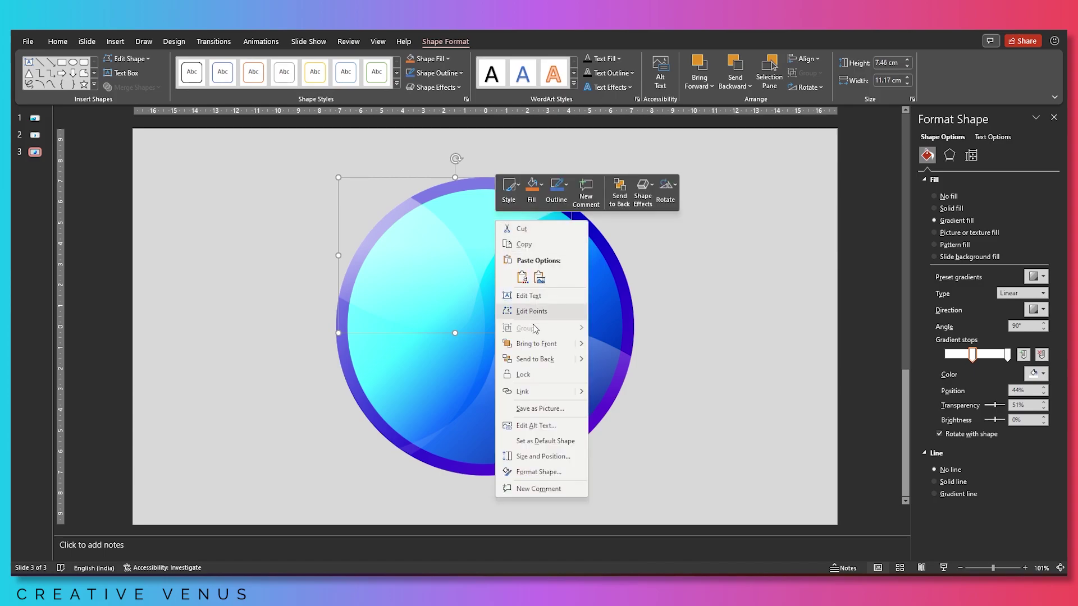
pyautogui.click(534, 343)
pyautogui.moveTo(995, 406)
pyautogui.mouseDown()
pyautogui.moveTo(985, 411)
pyautogui.moveTo(1003, 409)
pyautogui.moveTo(993, 410)
pyautogui.mouseUp()
pyautogui.click(1008, 354)
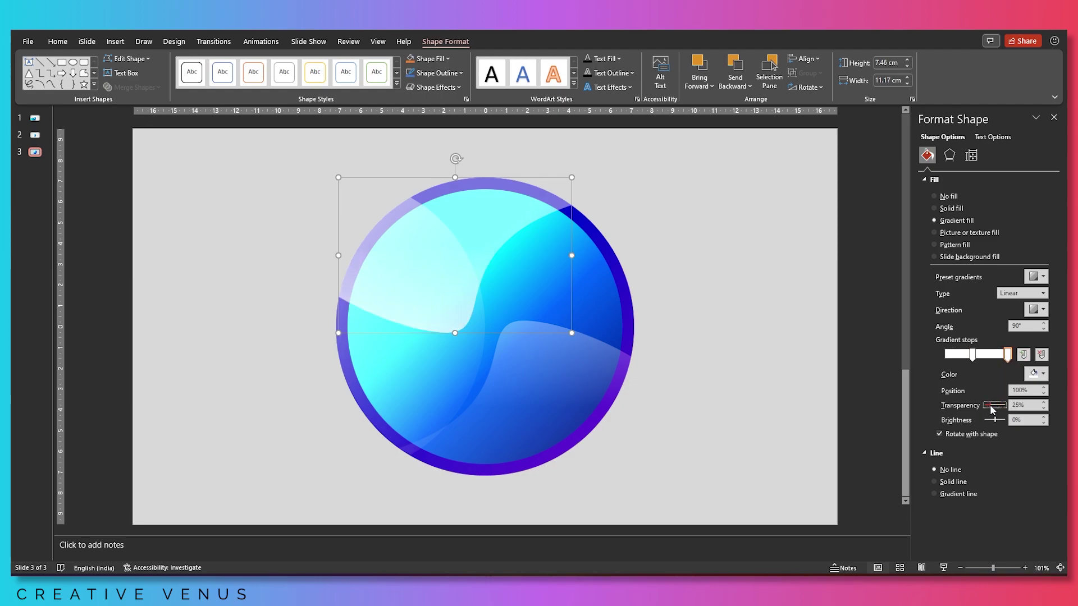
pyautogui.click(780, 325)
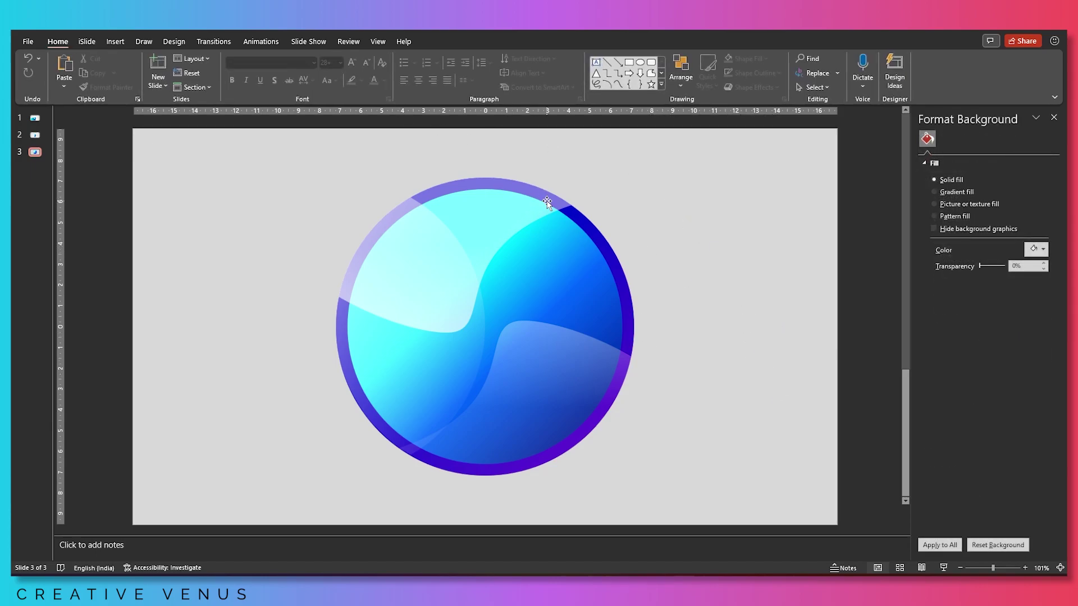
# - Make two overlapping, slightly offset copies of the larger outer circle to the right of the graphic, giving the front copy a solid fill
pyautogui.click(585, 229)
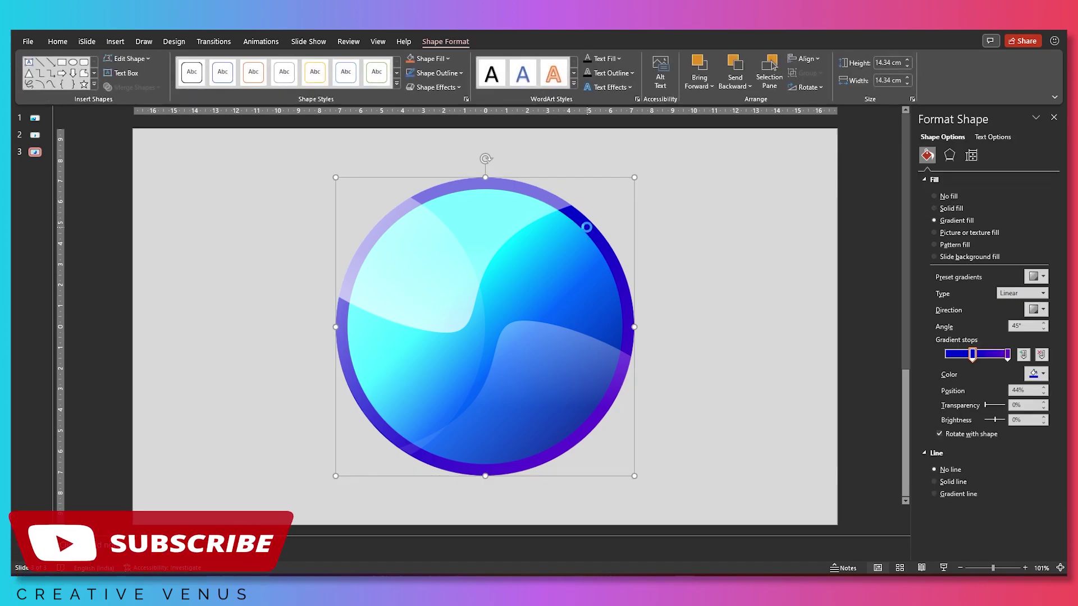
pyautogui.hotkey('ctrl', 'v')
pyautogui.moveTo(546, 292); pyautogui.dragTo(706, 334)
pyautogui.click(936, 208)
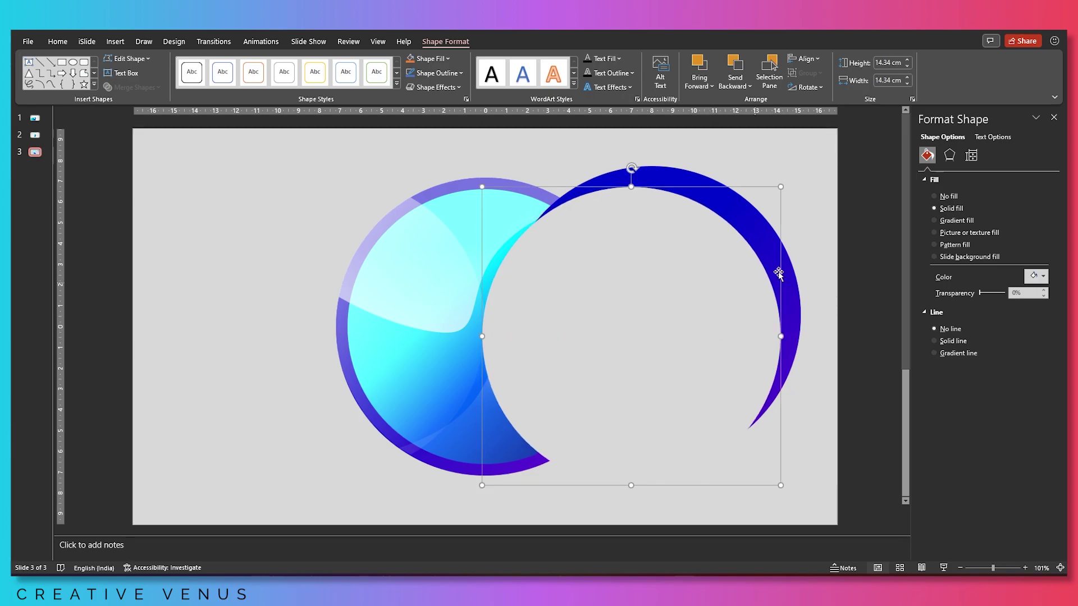
pyautogui.click(786, 291)
pyautogui.keyDown('shift'); pyautogui.click(706, 312); pyautogui.keyUp('shift')
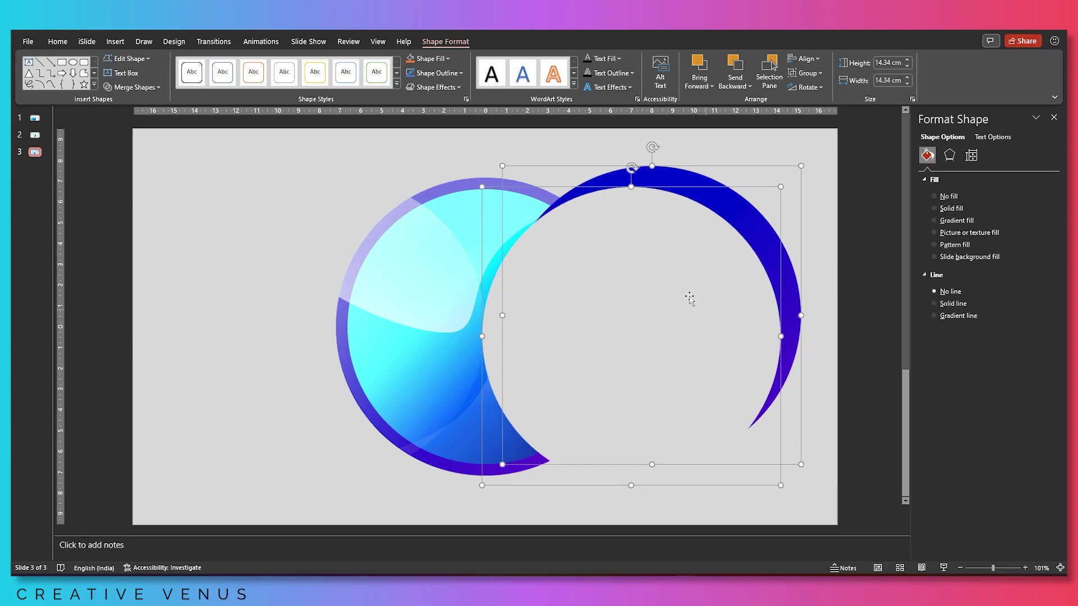
# - Try combining the two circle copies, and subtract one from the other instead to leave a thin crescent
pyautogui.click(148, 87)
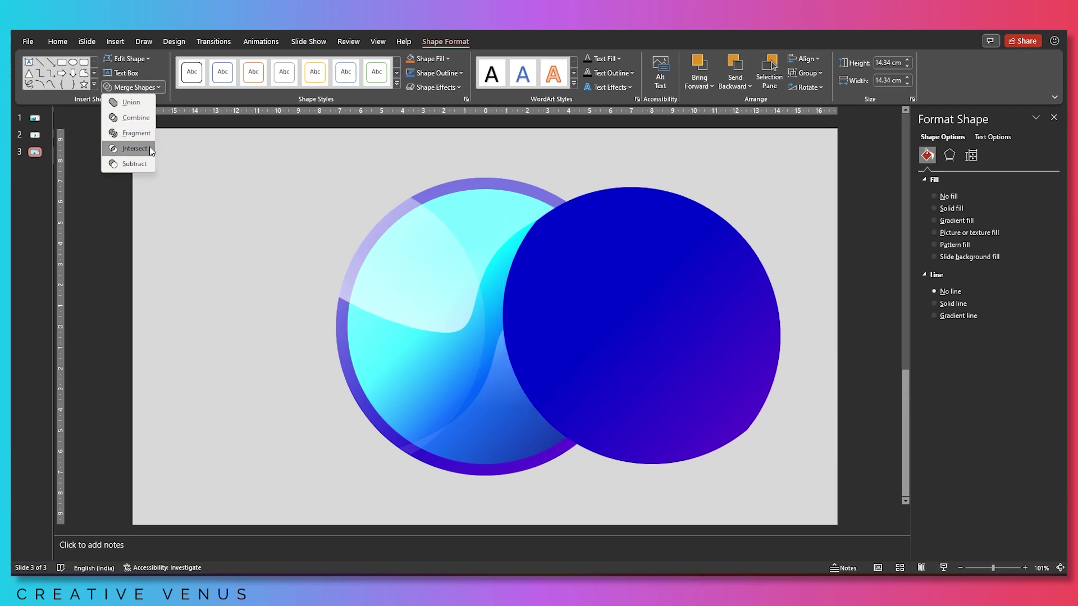
pyautogui.click(147, 119)
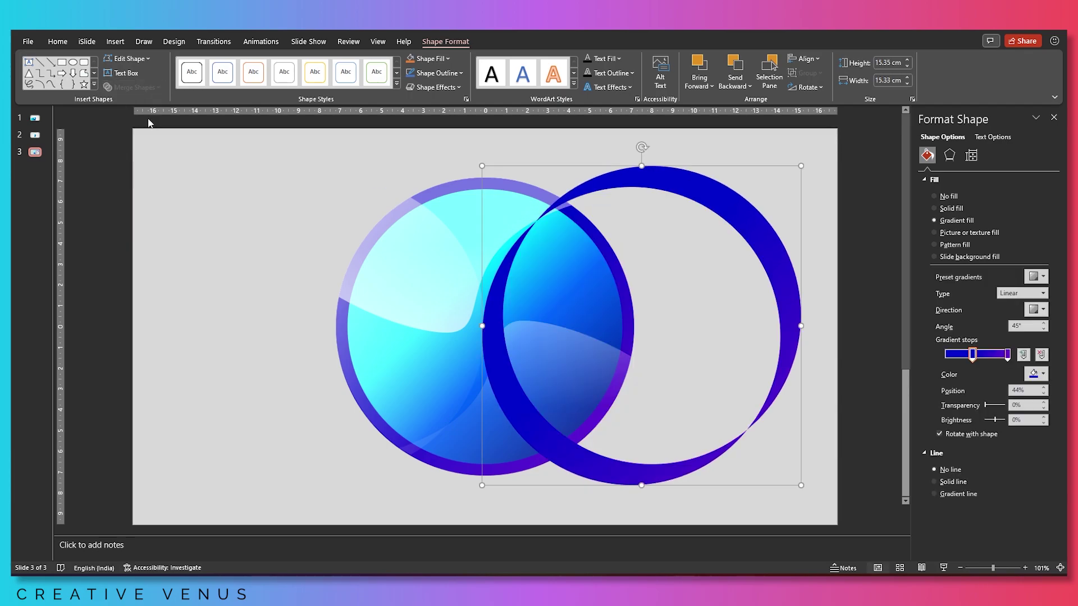
pyautogui.click(141, 90)
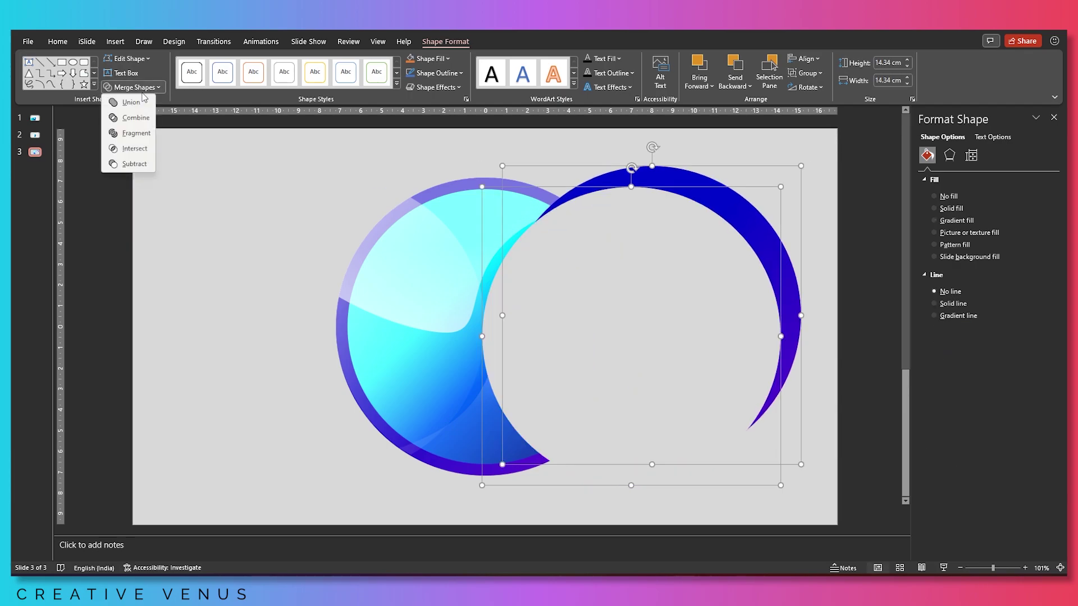
pyautogui.click(135, 164)
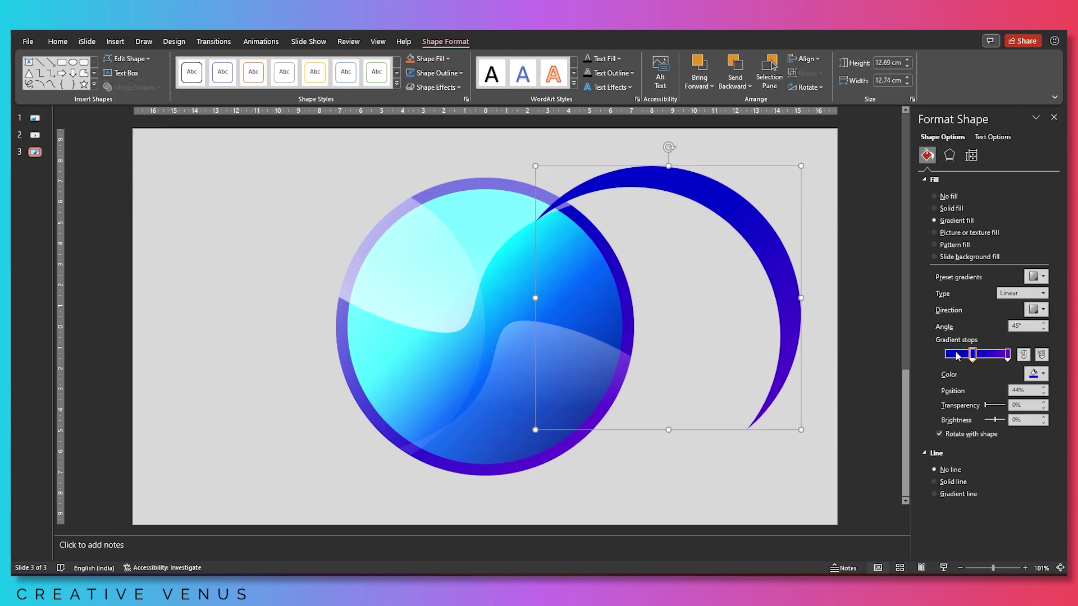
# - Give the crescent a solid black fill with 80% transparency and fit it along the upper-right edge of the outer circle
pyautogui.click(948, 208)
pyautogui.click(1037, 276)
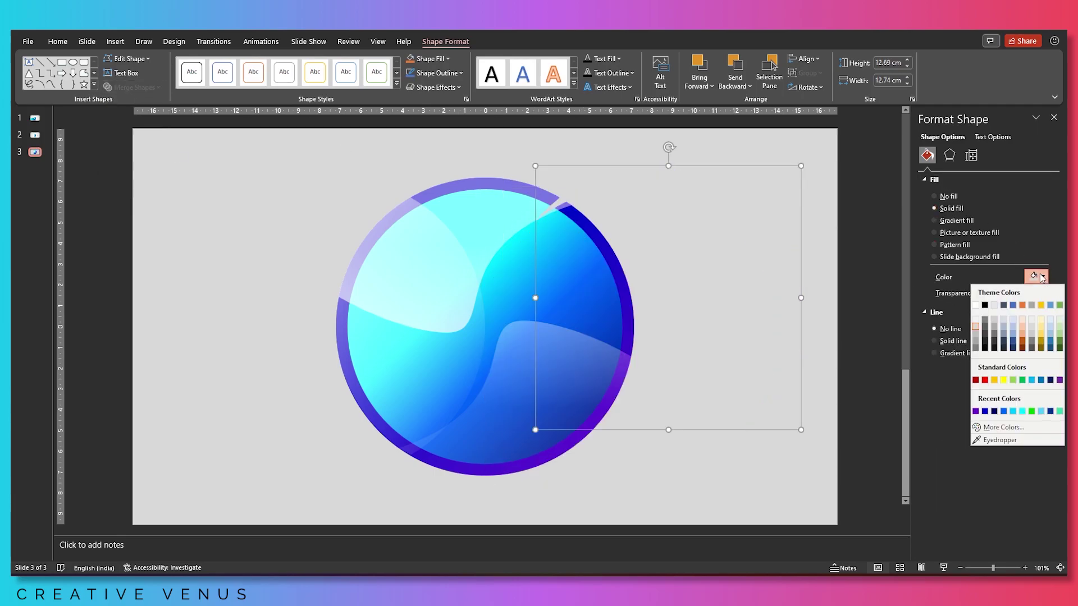
pyautogui.click(985, 306)
pyautogui.moveTo(740, 224); pyautogui.dragTo(576, 232)
pyautogui.moveTo(981, 292); pyautogui.dragTo(999, 297)
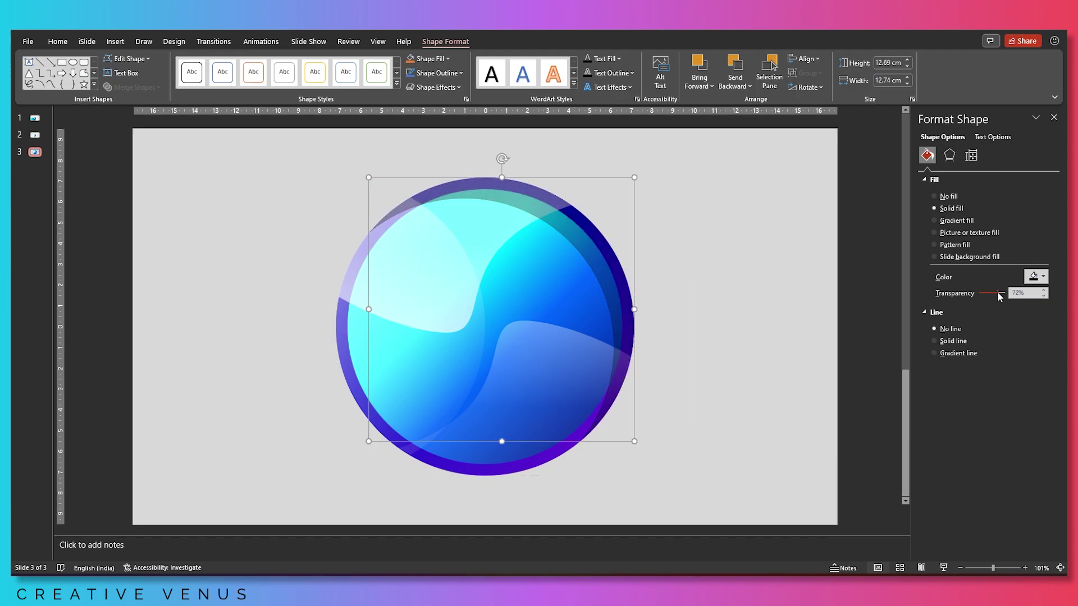
pyautogui.moveTo(998, 293); pyautogui.dragTo(1000, 295)
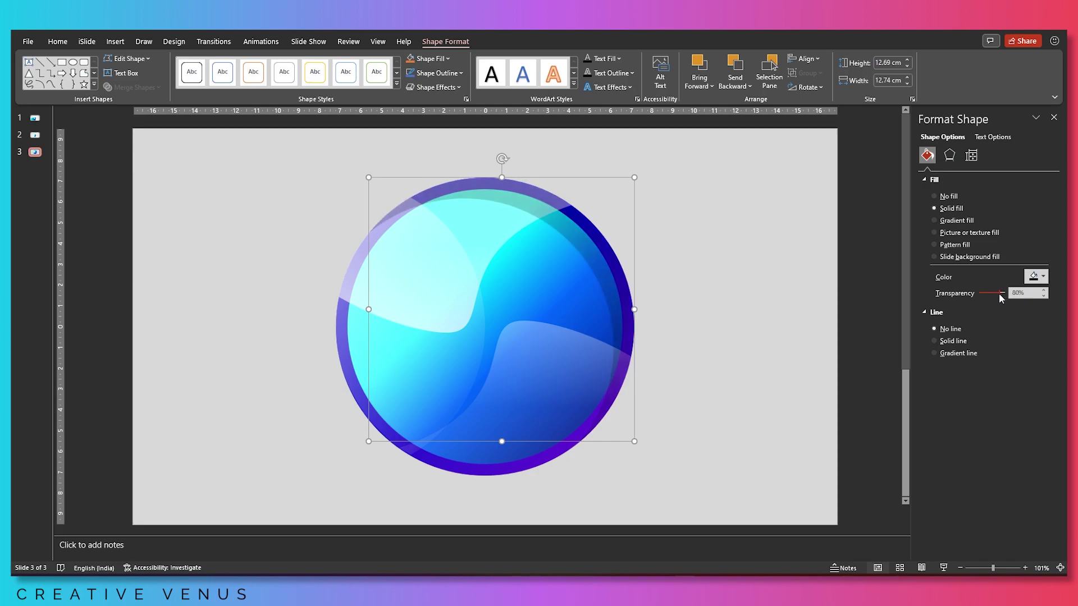
# - Try a white fill on the upper-right crescent
pyautogui.click(1036, 276)
pyautogui.click(977, 306)
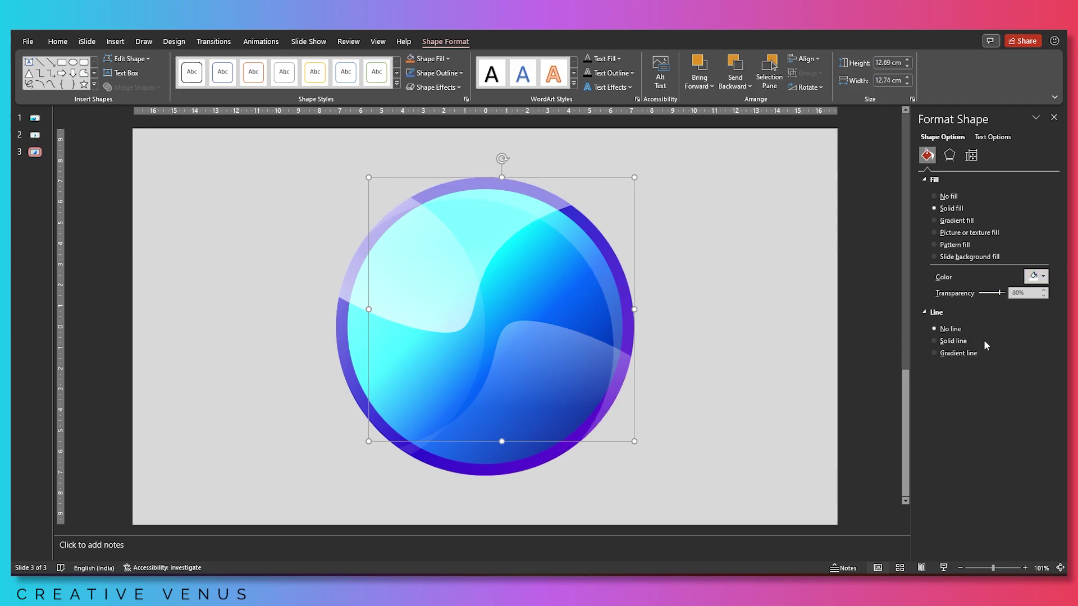
pyautogui.hotkey('ctrl', 'z')
# - Change the upper-right crescent's fill to standard dark blue with 66% transparency
pyautogui.click(1036, 276)
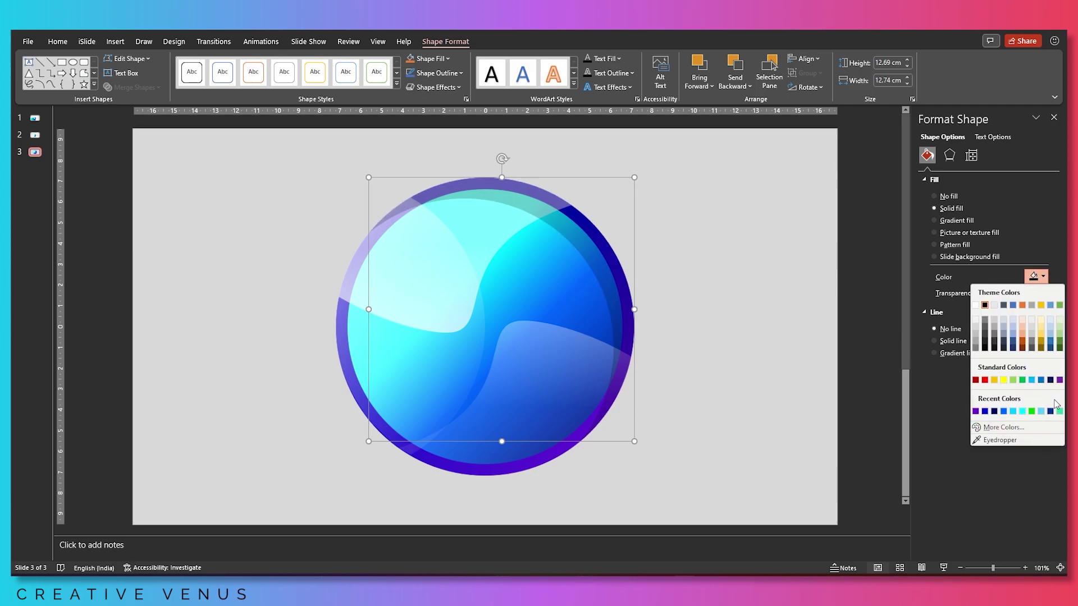
pyautogui.click(1051, 381)
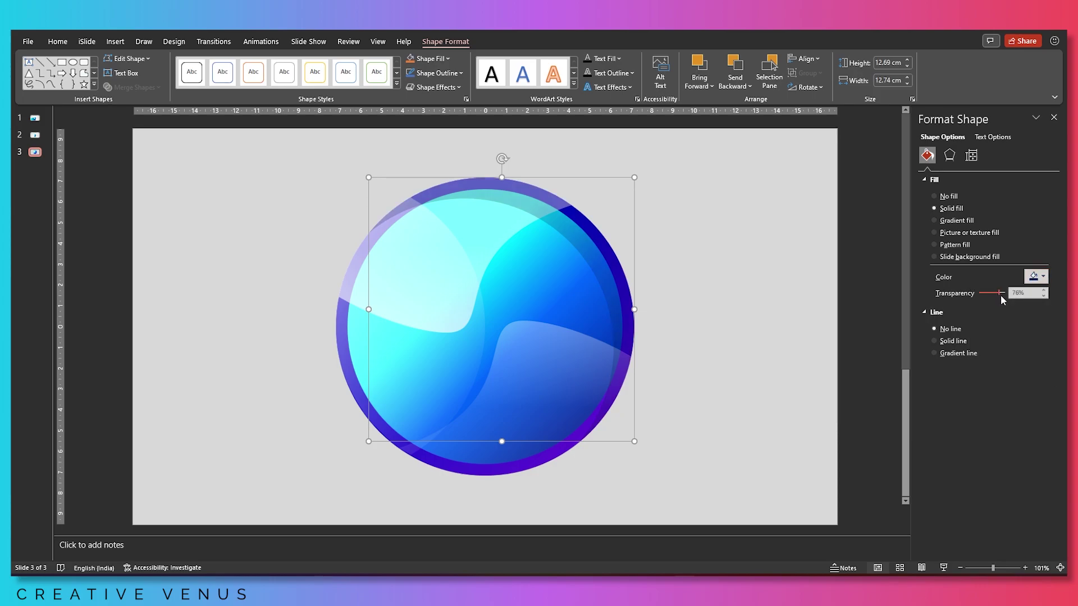
pyautogui.moveTo(1001, 294); pyautogui.dragTo(996, 294)
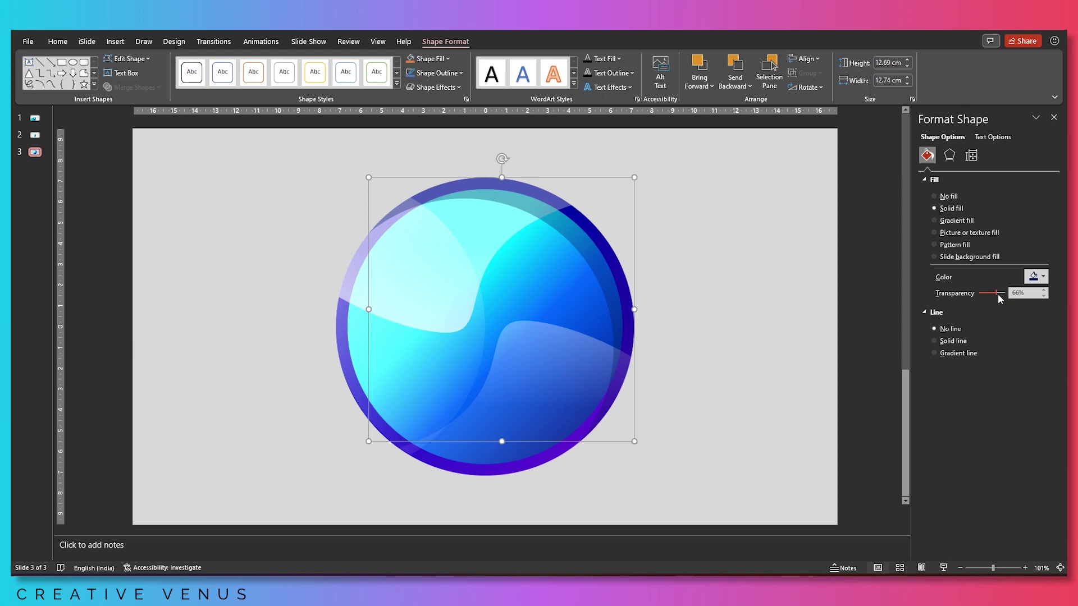
# - Duplicate the crescent, flip the copy horizontally and vertically, and fit it along the lower-left edge of the outer circle
pyautogui.hotkey('ctrl', 'v')
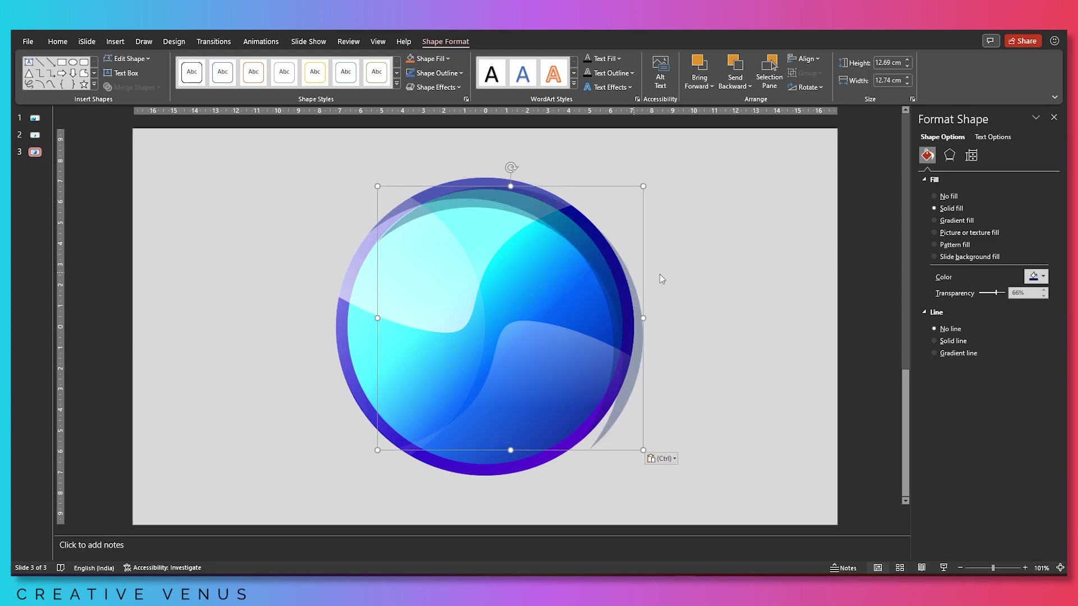
pyautogui.click(806, 87)
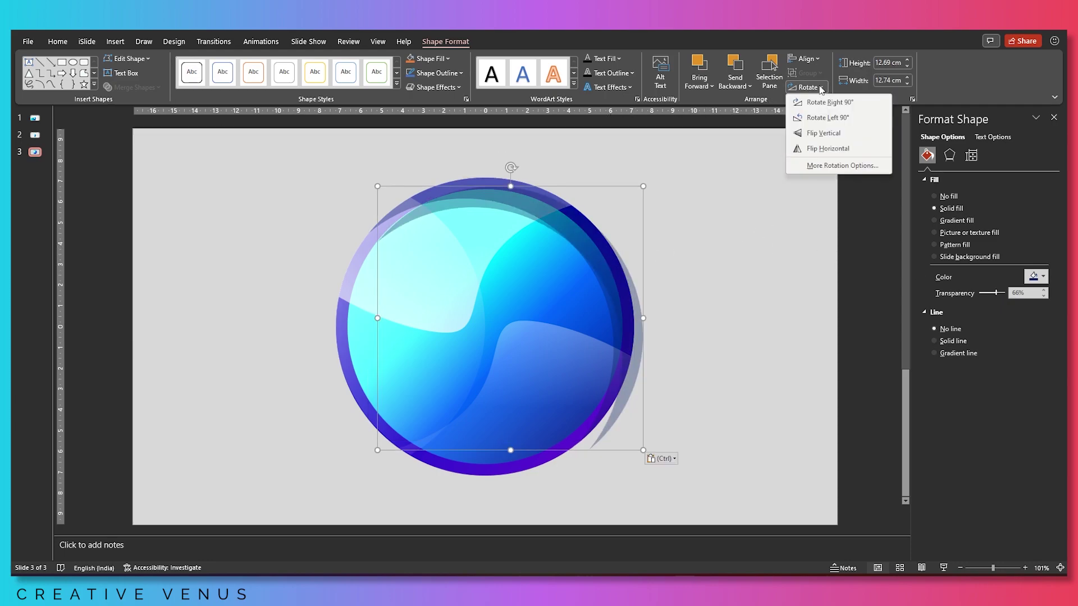
pyautogui.click(828, 147)
pyautogui.click(806, 87)
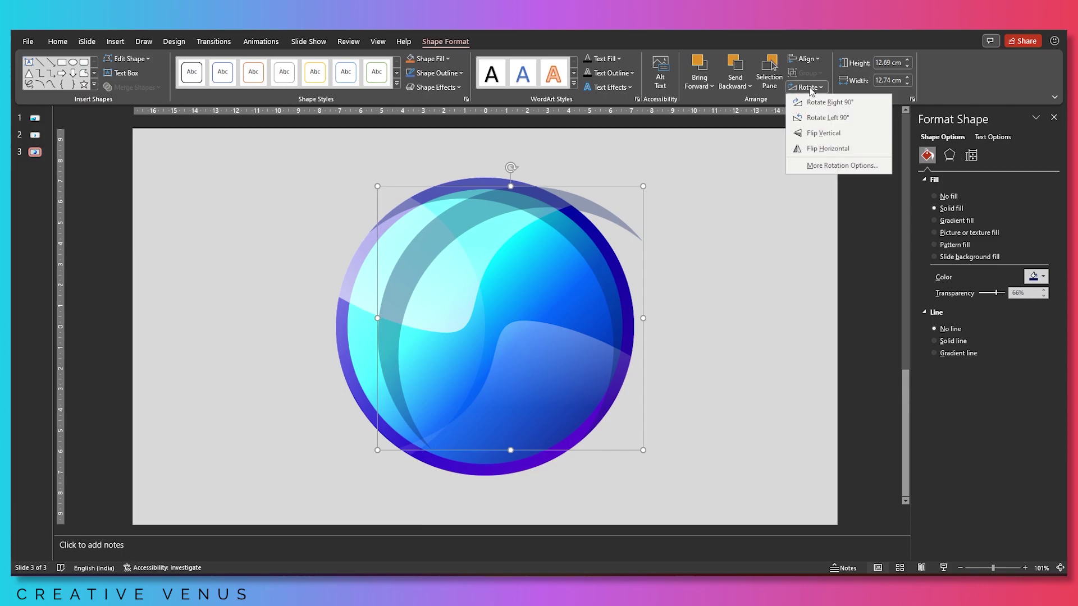
pyautogui.click(823, 138)
pyautogui.moveTo(462, 425); pyautogui.dragTo(421, 450)
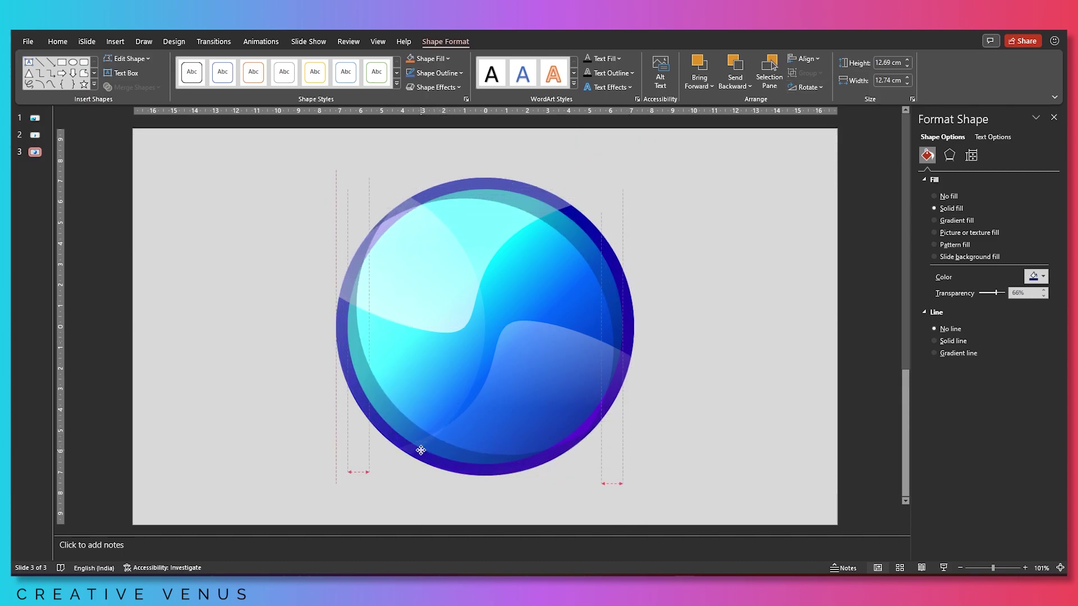
pyautogui.moveTo(420, 451); pyautogui.dragTo(420, 450)
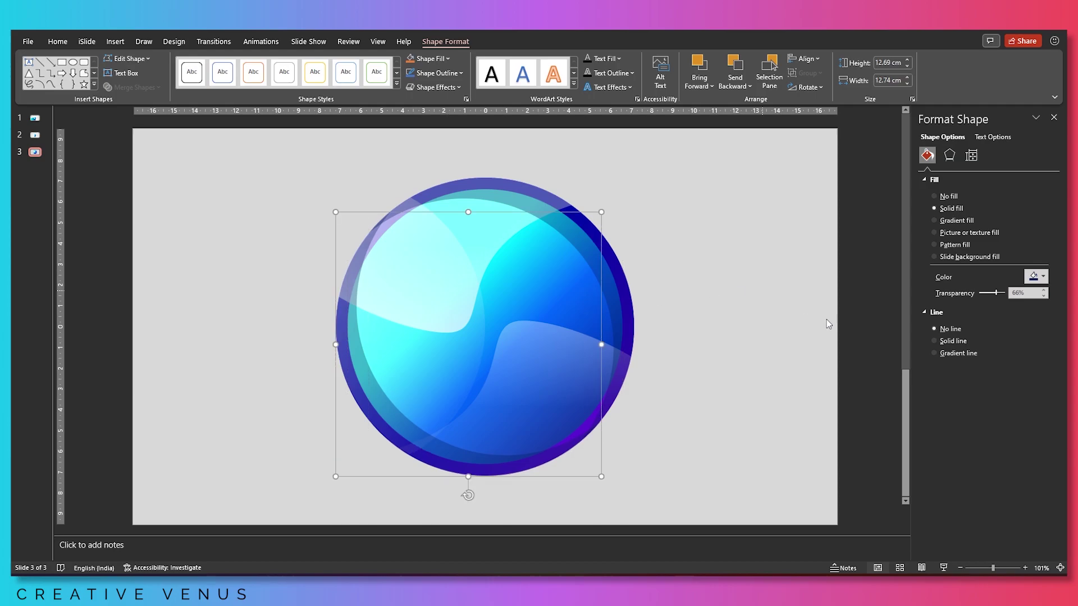
# - Fill the lower-left crescent with white at about 66% transparency
pyautogui.click(1038, 277)
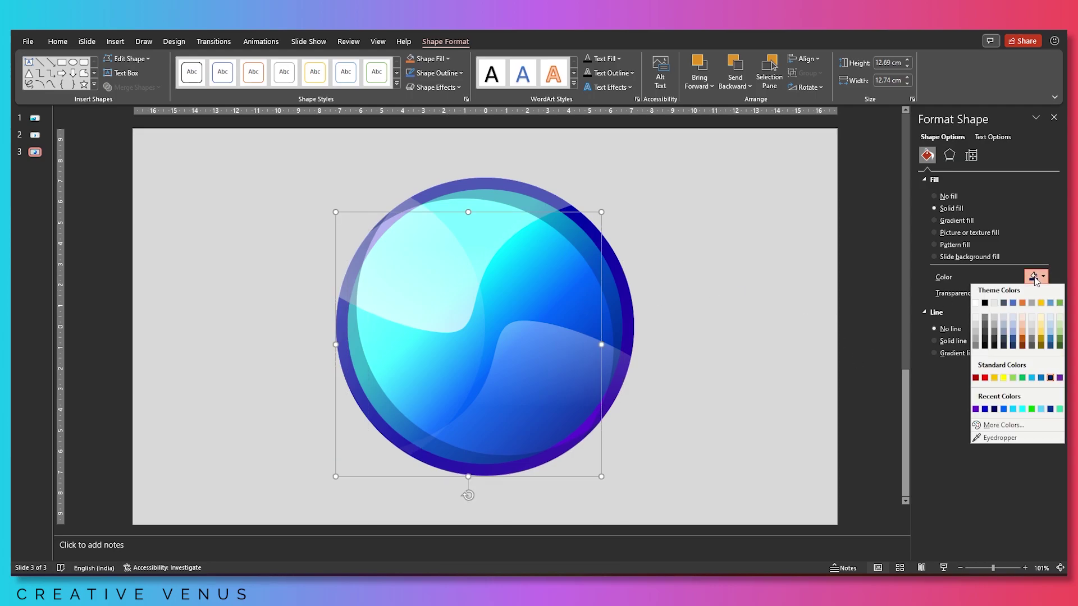
pyautogui.click(976, 305)
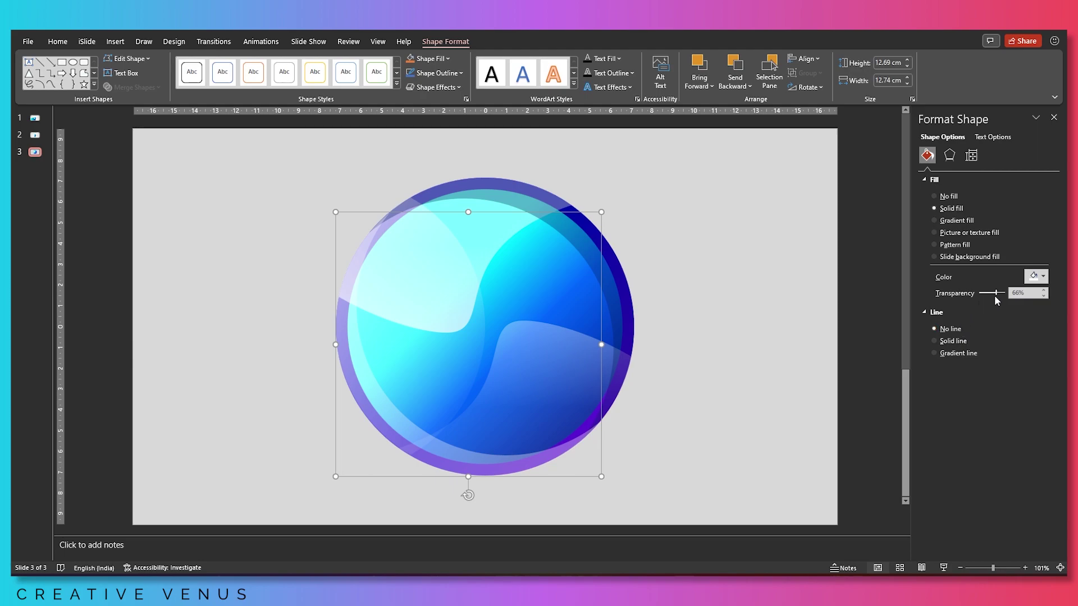
pyautogui.moveTo(996, 292); pyautogui.dragTo(996, 291)
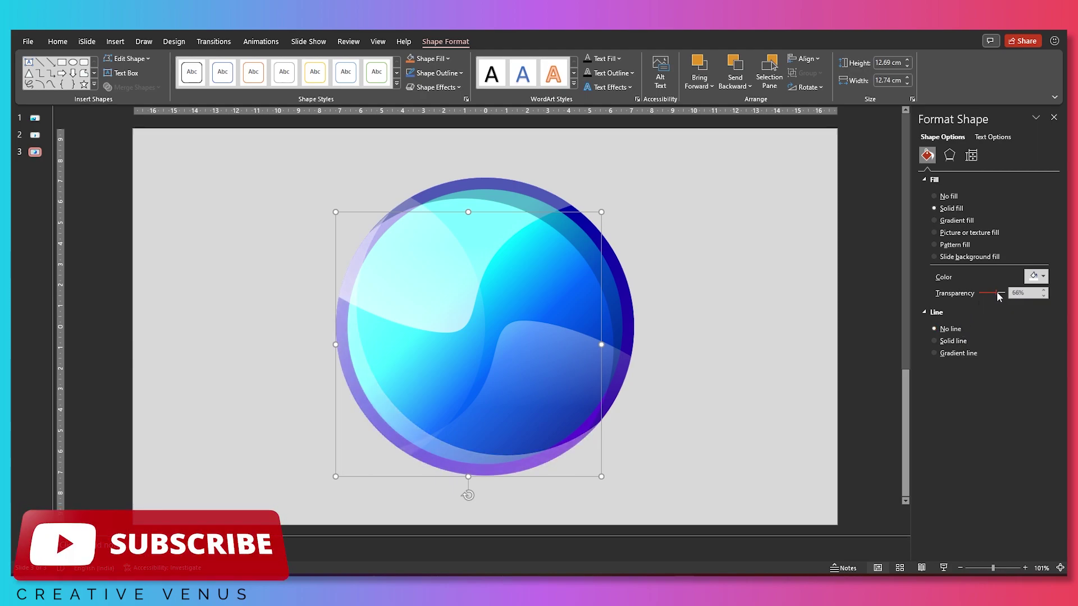
pyautogui.click(706, 334)
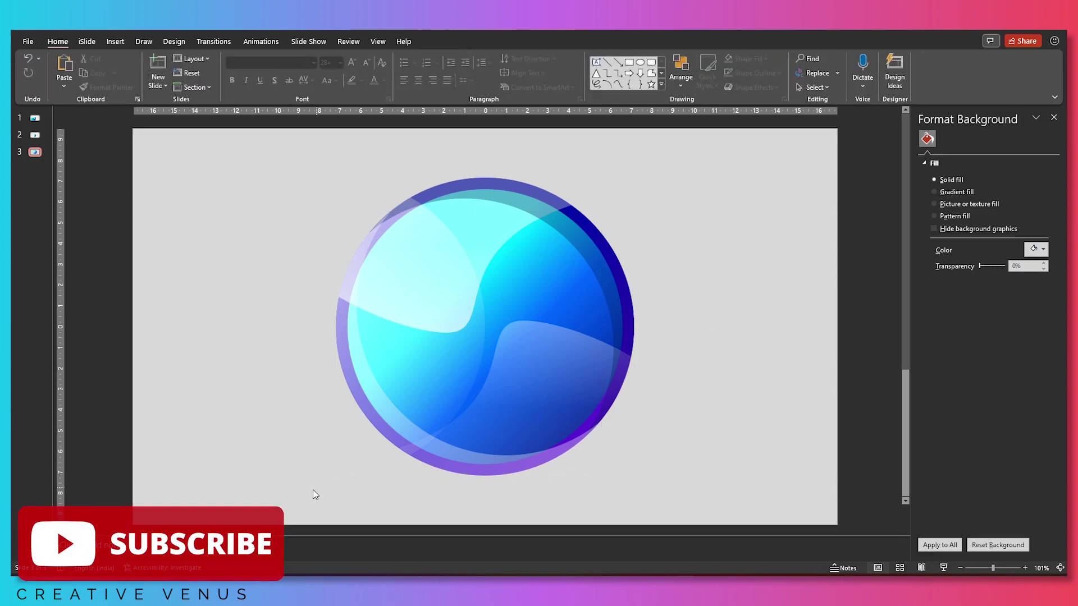
# - Group all shapes of the circular graphic and scale the group down around its center to roughly 60% of its size
pyautogui.moveTo(288, 497); pyautogui.dragTo(716, 146)
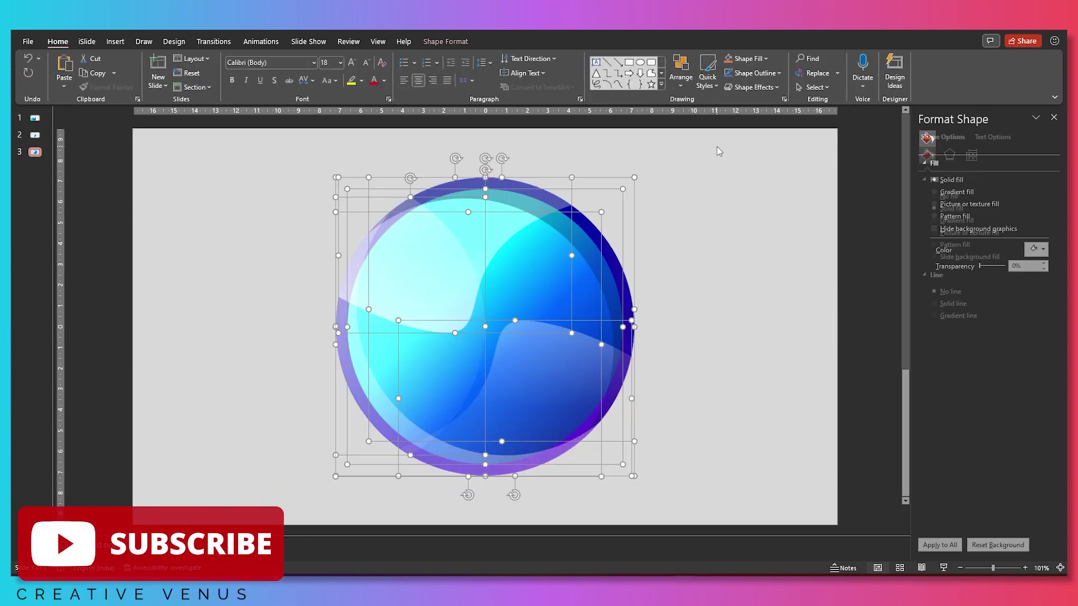
pyautogui.hotkey('ctrl', 'g')
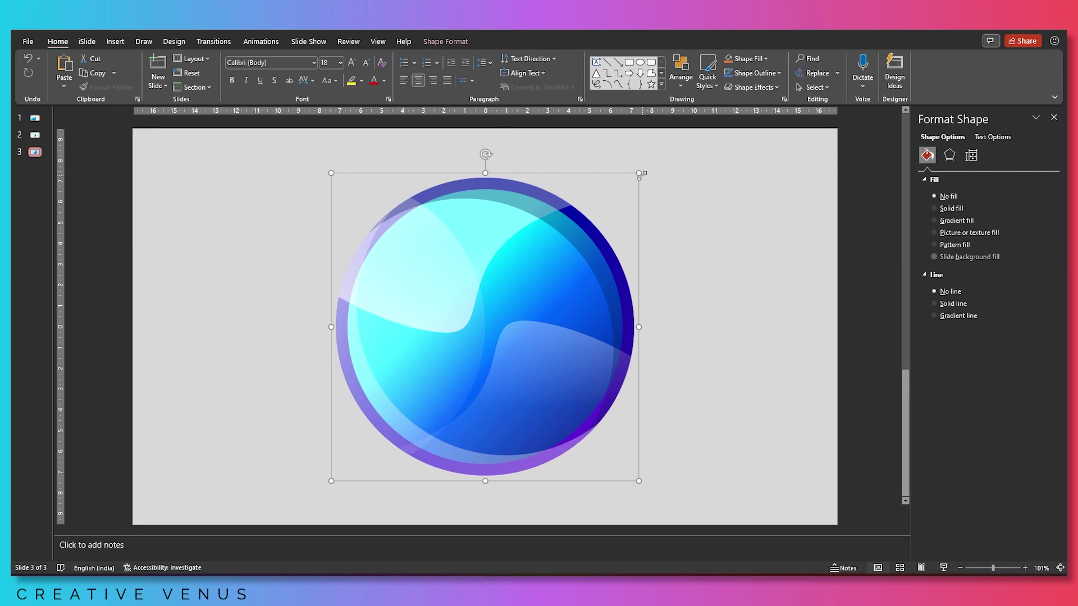
pyautogui.moveTo(641, 173); pyautogui.dragTo(575, 237)
pyautogui.click(643, 258)
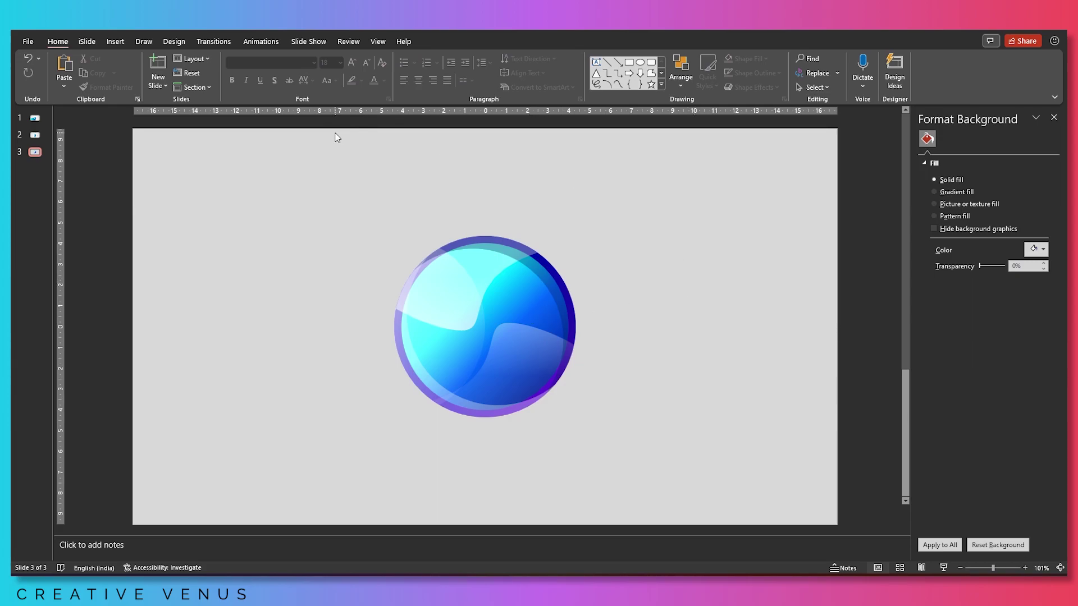
# - Draw a circle about 9.21 cm in diameter centered over the grouped graphic, slightly larger than it
pyautogui.click(116, 42)
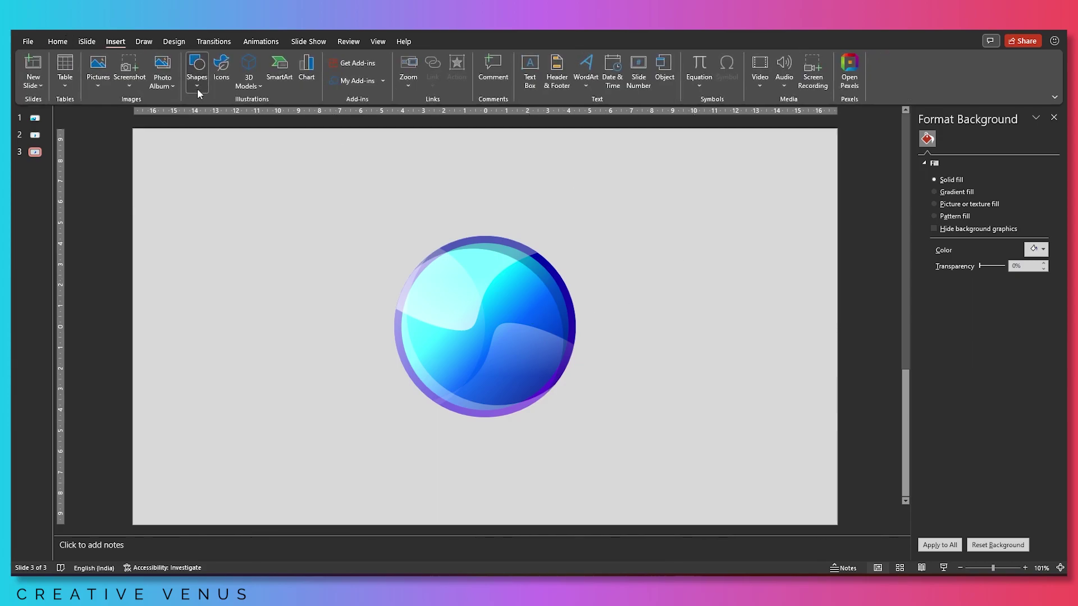
pyautogui.click(197, 87)
pyautogui.click(237, 116)
pyautogui.moveTo(450, 290); pyautogui.dragTo(465, 312)
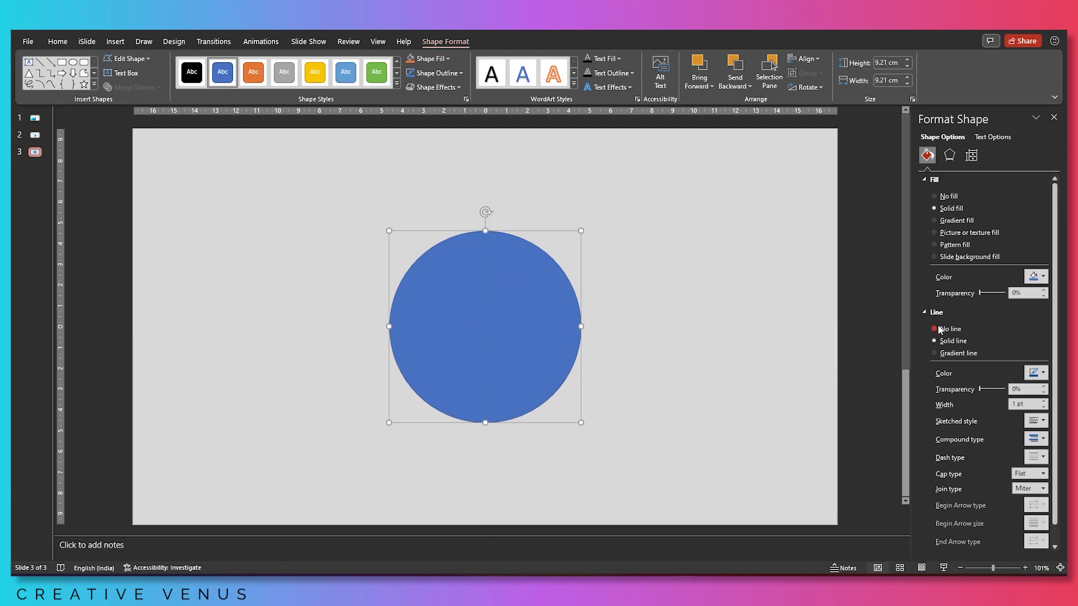
# - Give the new circle a white fill without an outline and send it behind the grouped graphic
pyautogui.click(1043, 277)
pyautogui.click(976, 296)
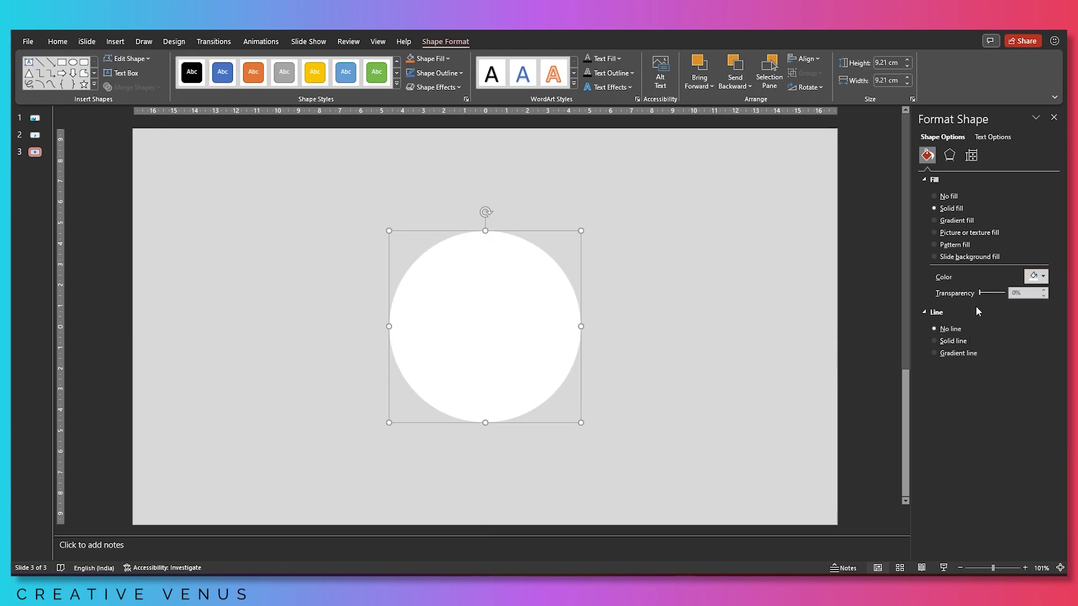
pyautogui.rightClick(513, 318)
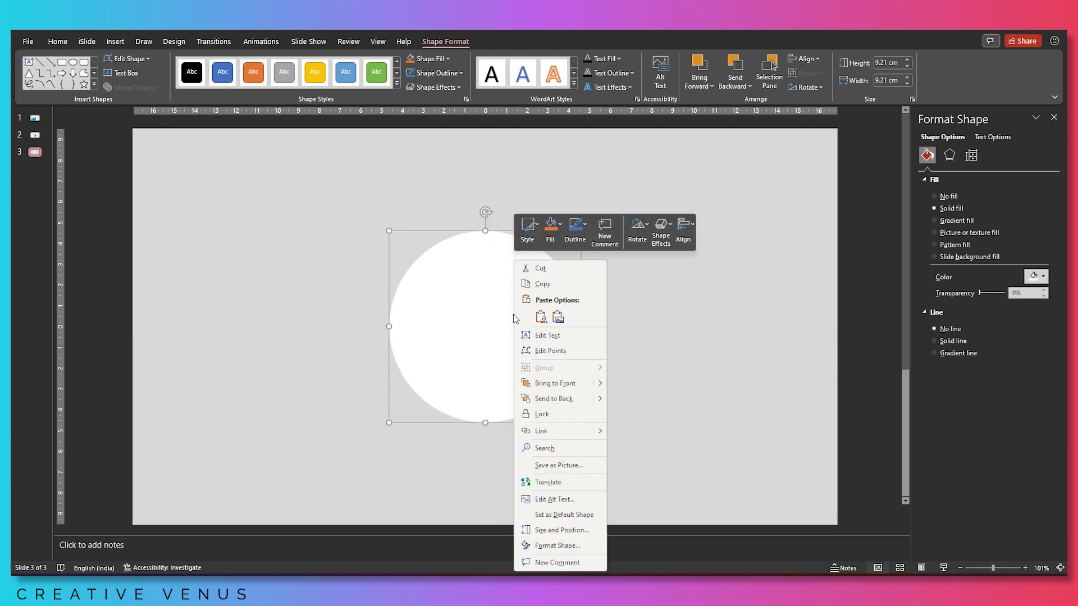
pyautogui.click(567, 398)
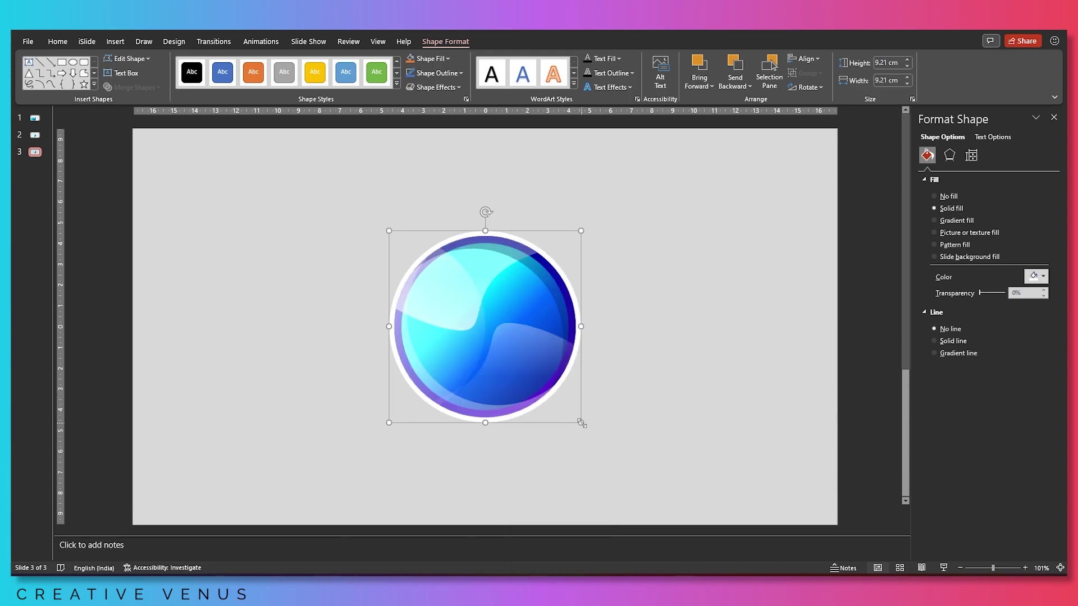
# - Enlarge the white circle to about 9.68 cm and add an outer shadow with 14 pt blur and 86% transparency
pyautogui.moveTo(581, 423); pyautogui.dragTo(586, 428)
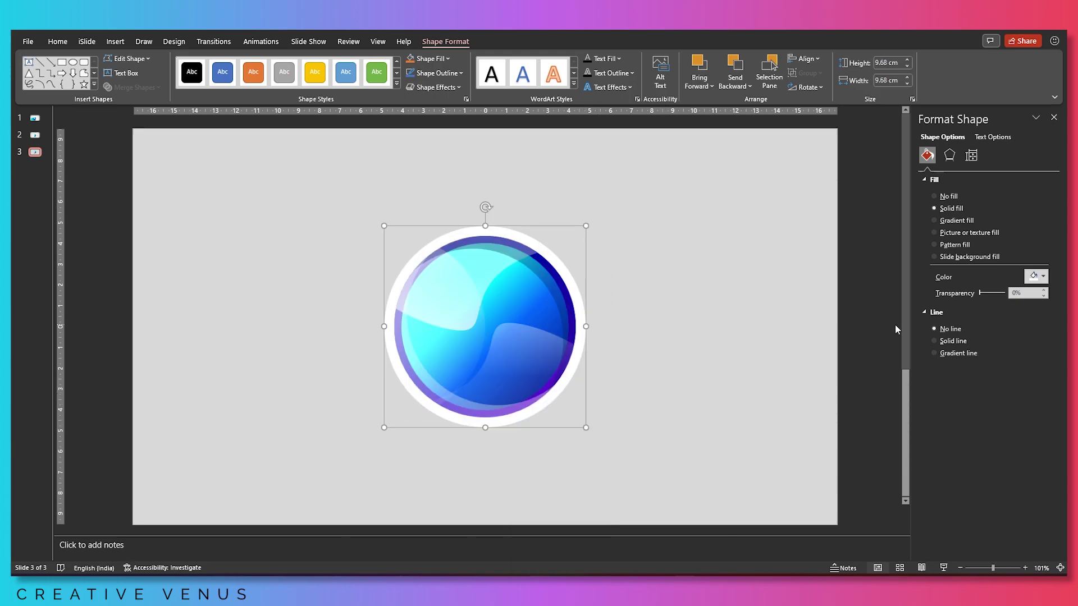
pyautogui.click(949, 155)
pyautogui.click(980, 184)
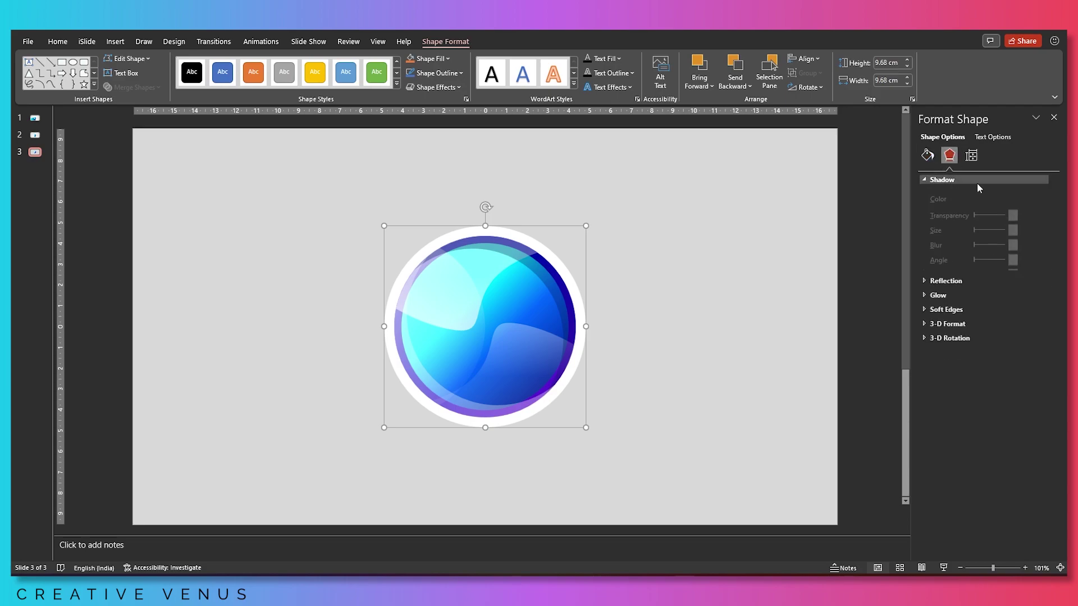
pyautogui.click(1034, 196)
pyautogui.click(988, 284)
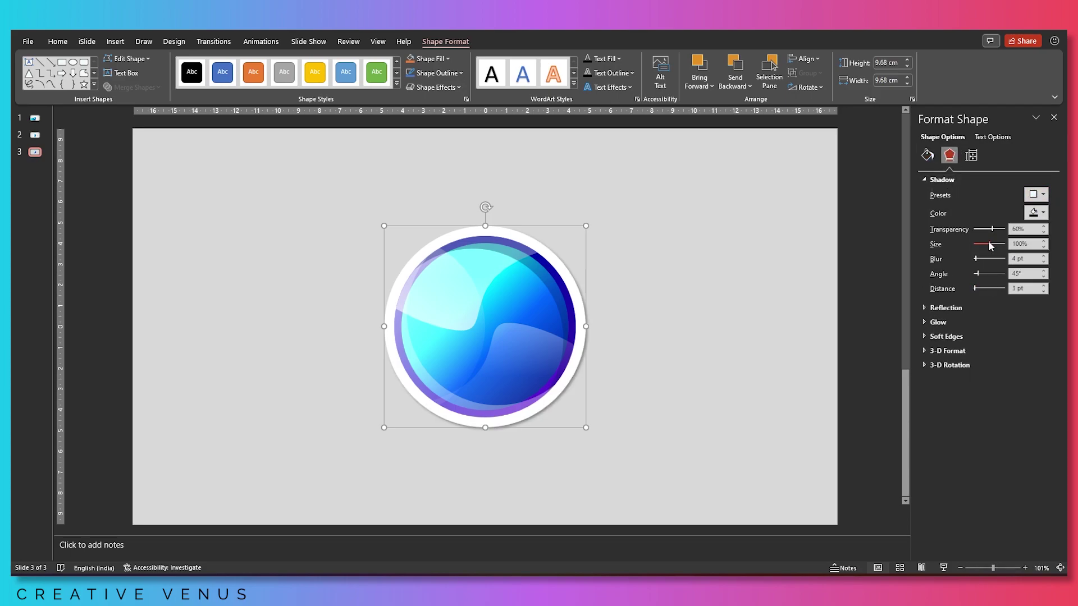
pyautogui.moveTo(977, 265); pyautogui.dragTo(977, 259)
pyautogui.moveTo(993, 229); pyautogui.dragTo(1003, 232)
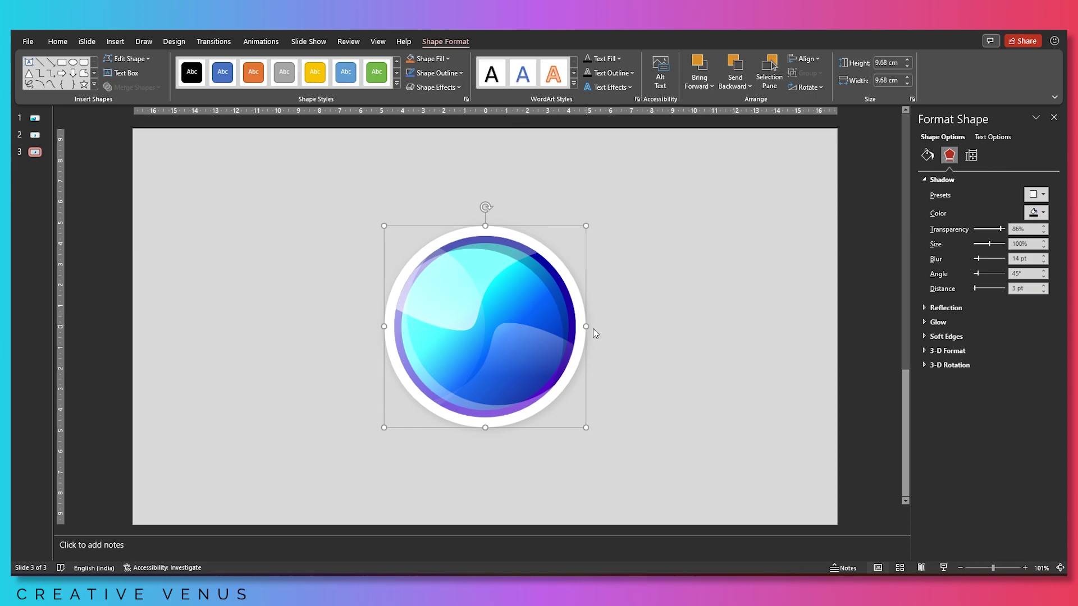
pyautogui.click(667, 264)
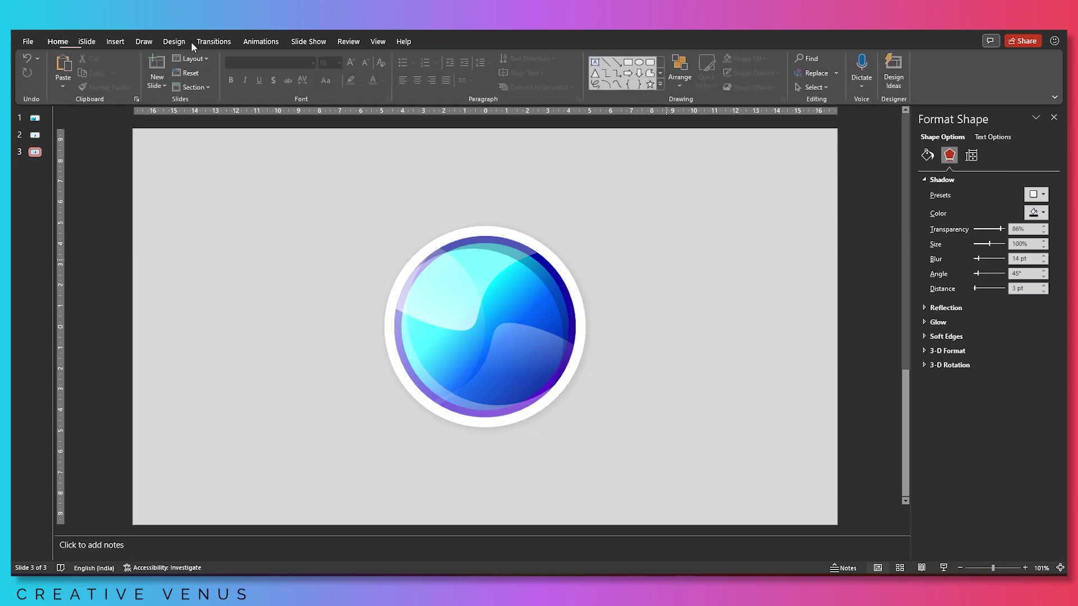
# - Draw a partial circle shape about 11.19 cm in diameter, send it to the back and center it behind the circular graphic
pyautogui.click(122, 43)
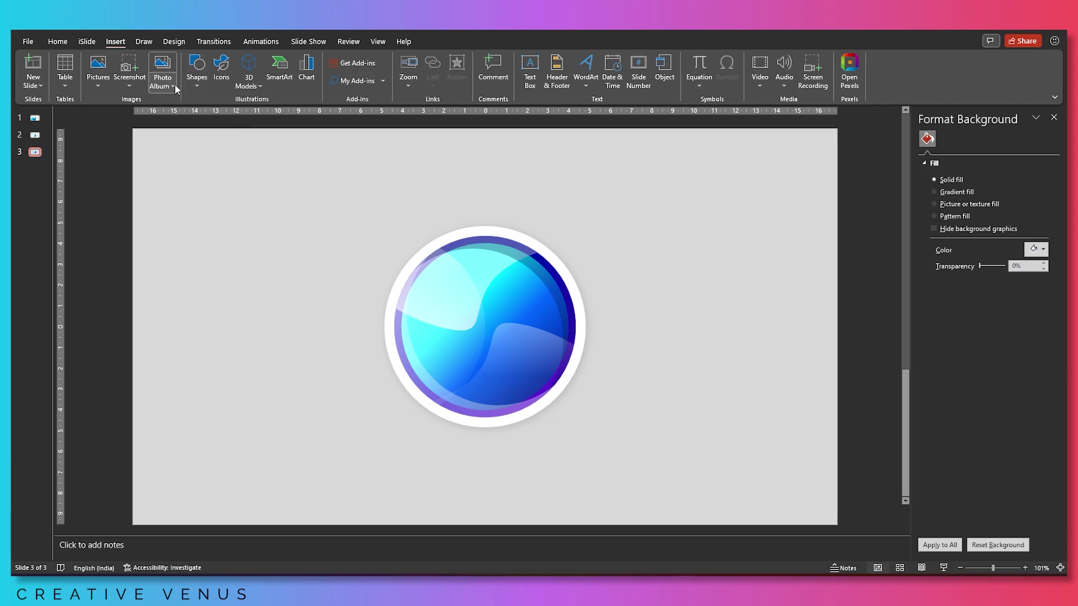
pyautogui.click(196, 85)
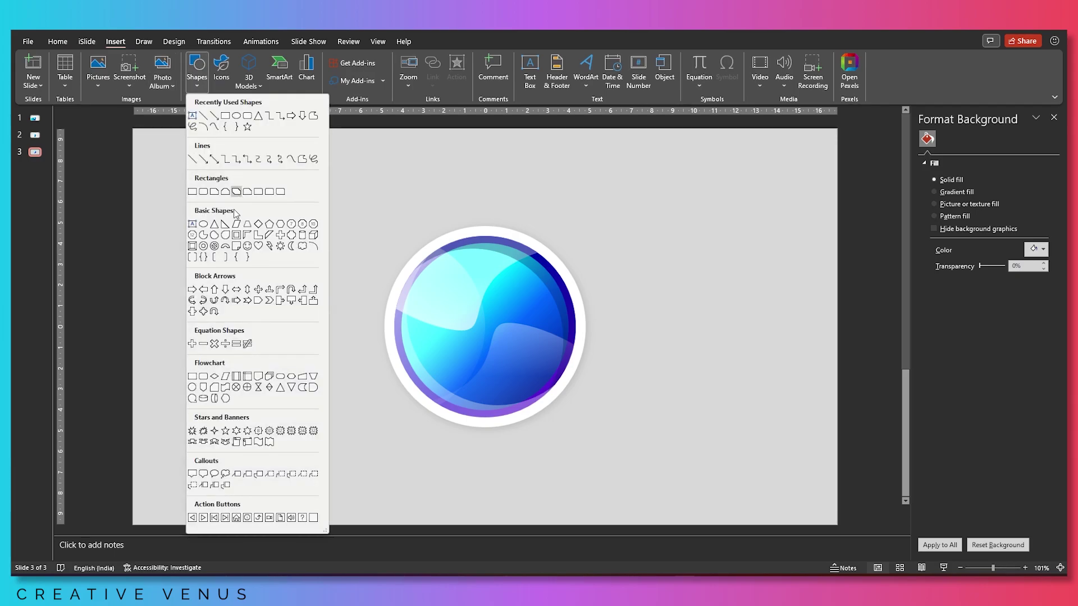
pyautogui.click(203, 236)
pyautogui.moveTo(484, 304); pyautogui.dragTo(593, 422)
pyautogui.moveTo(522, 365); pyautogui.dragTo(510, 383)
pyautogui.rightClick(510, 384)
pyautogui.click(563, 213)
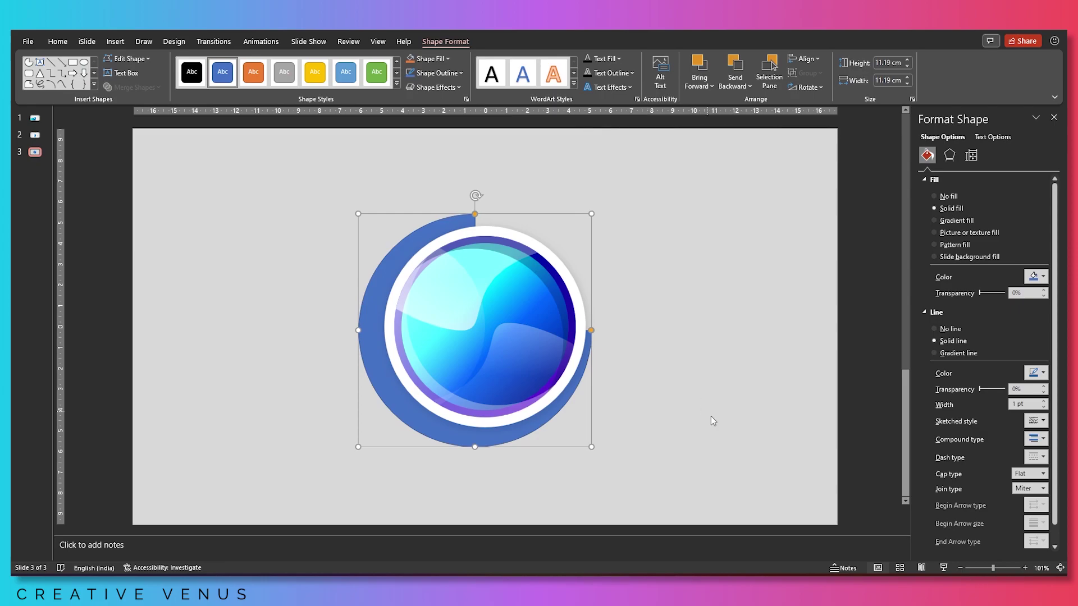
pyautogui.moveTo(448, 438); pyautogui.dragTo(455, 433)
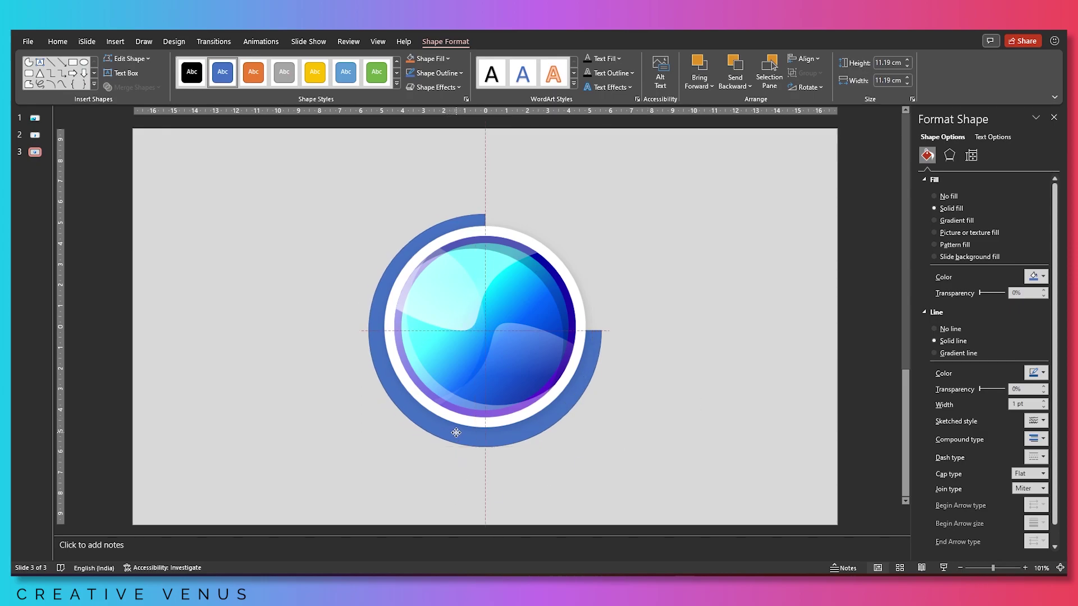
pyautogui.moveTo(457, 430); pyautogui.dragTo(457, 430)
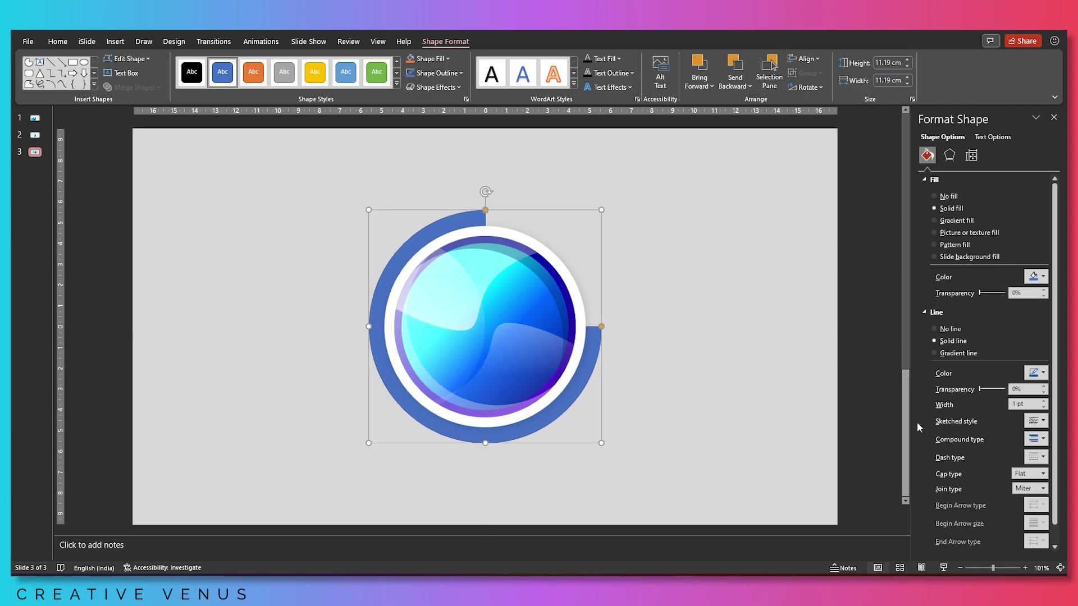
# - Remove the partial circle's outline and extend its upper end clockwise to narrow the opening
pyautogui.click(955, 333)
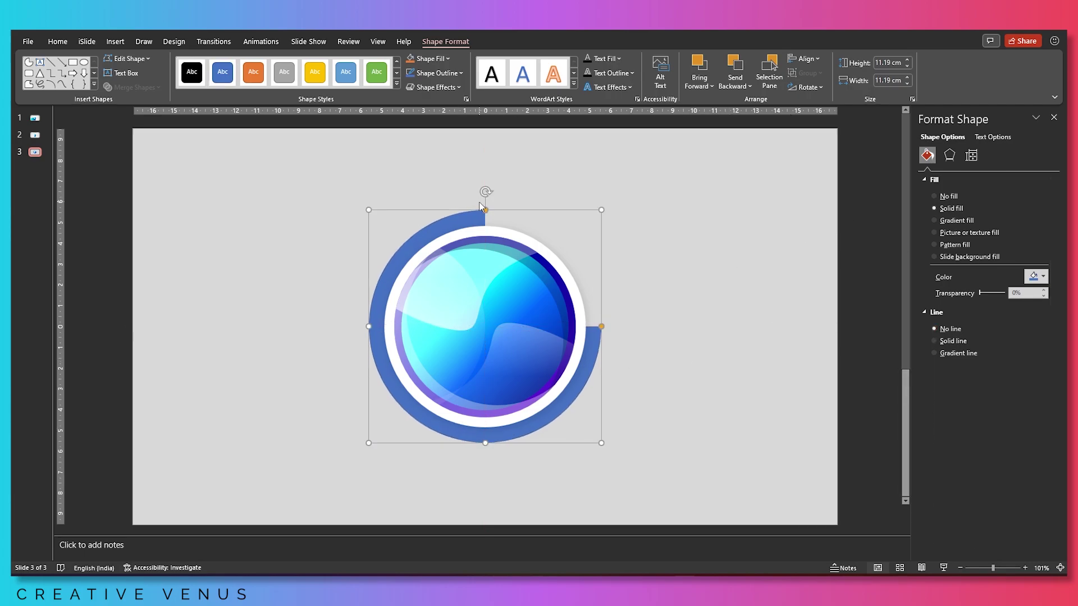
pyautogui.moveTo(485, 211); pyautogui.dragTo(553, 231)
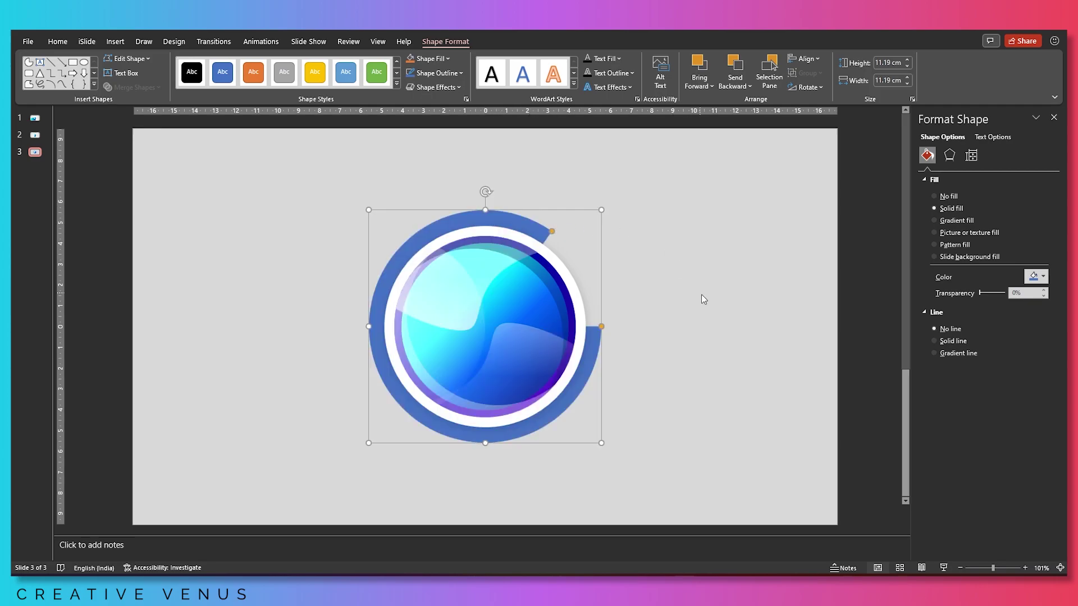
# - Apply a gradient fill to the partial circle and color its 44% gradient stop cyan
pyautogui.click(957, 221)
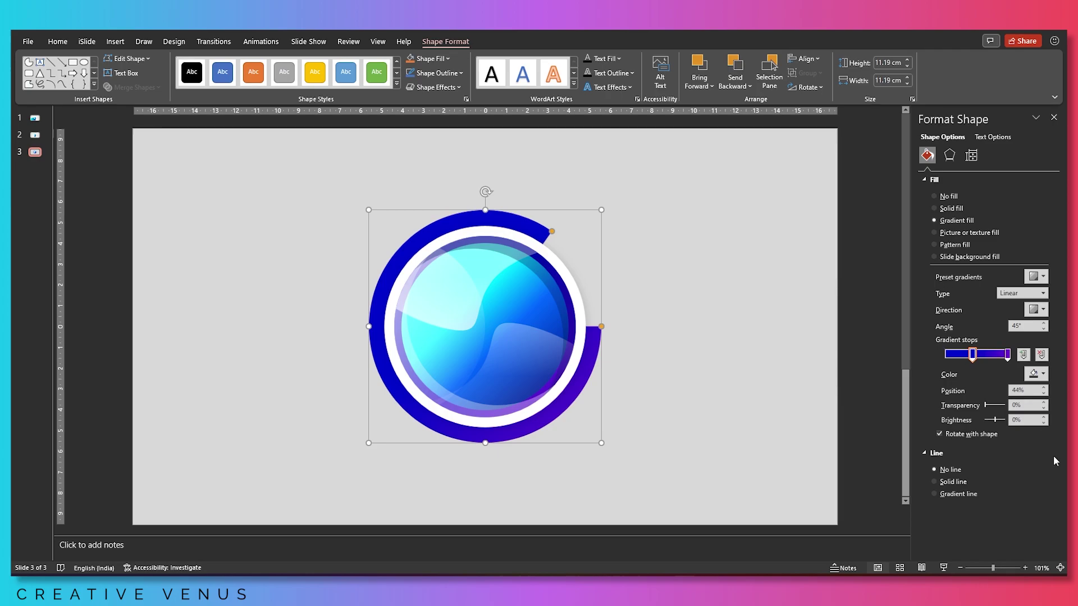
pyautogui.click(1038, 374)
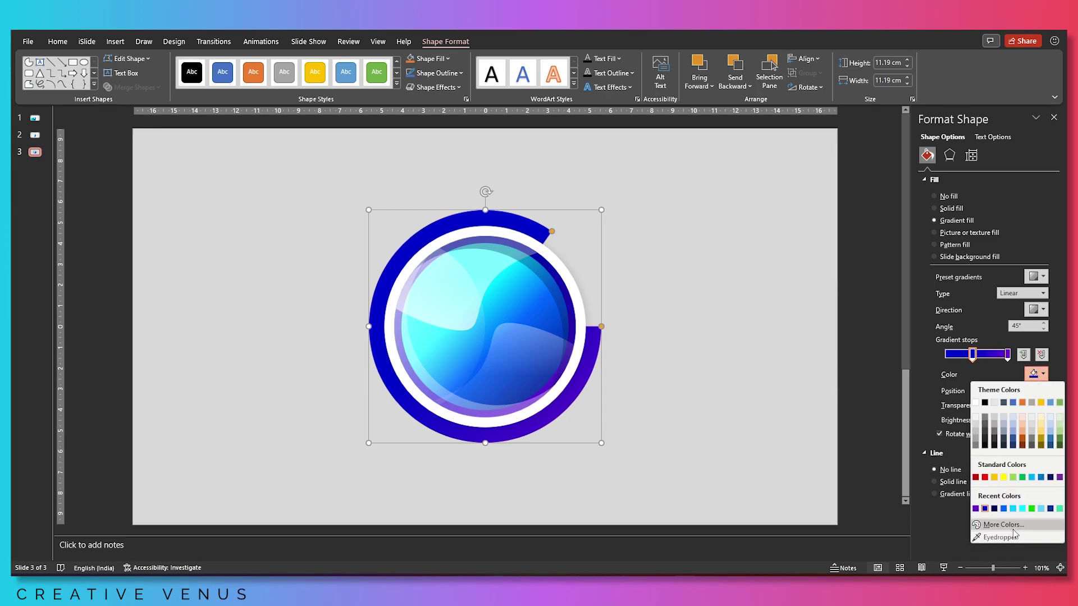
pyautogui.click(1021, 509)
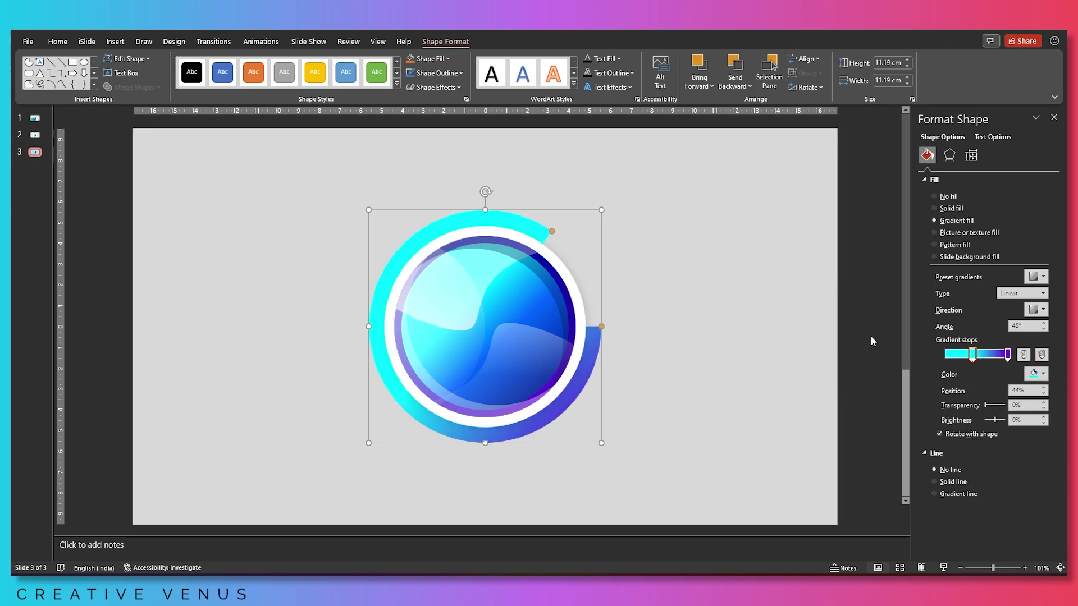
# - Add an outer shadow to the partial circle with 21 pt blur and 59% transparency
pyautogui.click(950, 155)
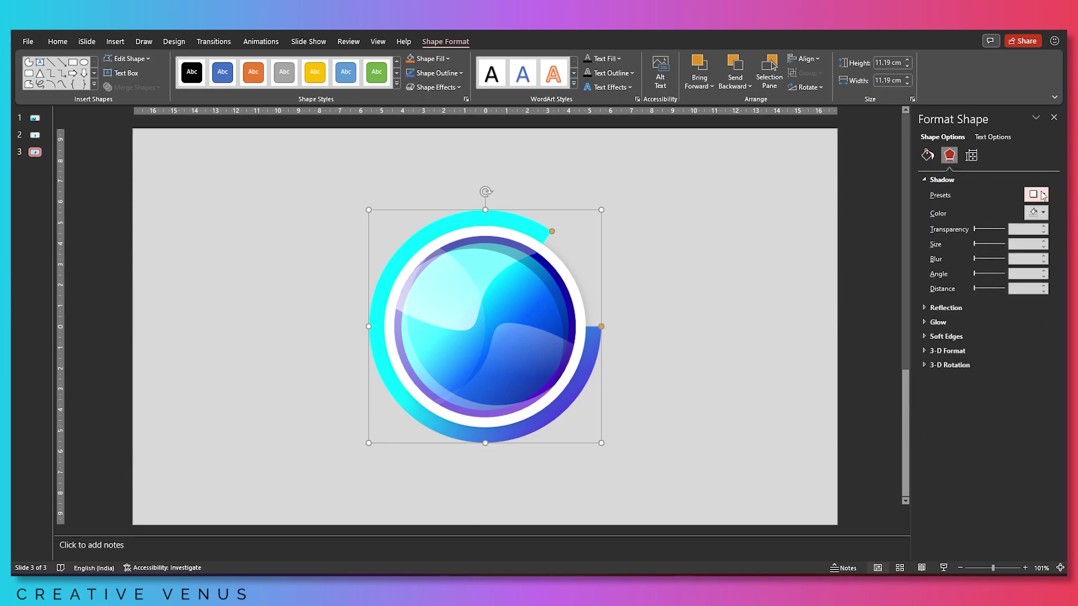
pyautogui.click(1037, 195)
pyautogui.click(986, 285)
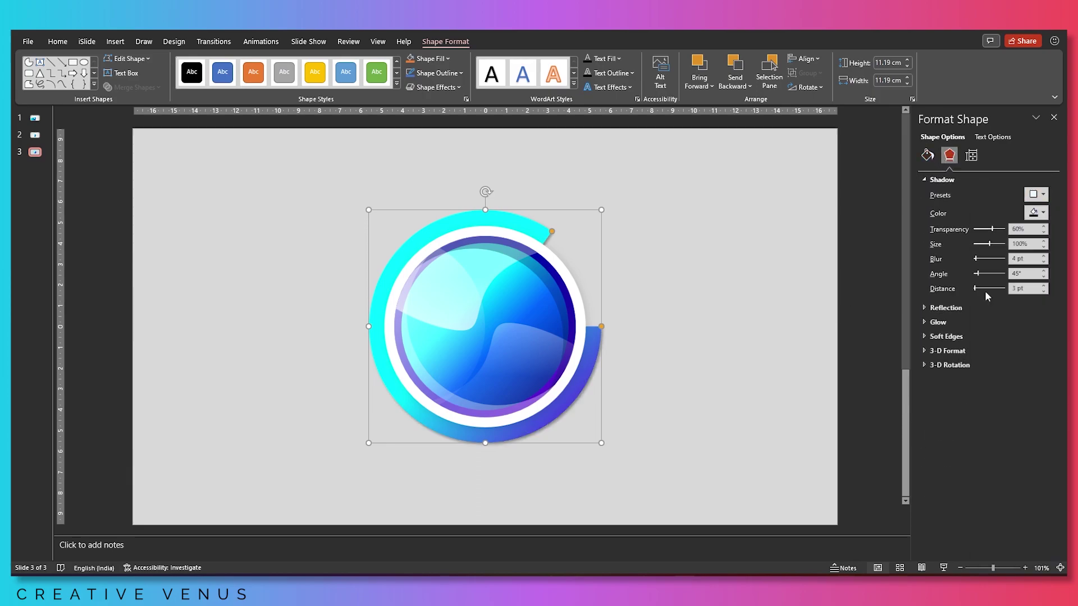
pyautogui.moveTo(977, 261); pyautogui.dragTo(986, 263)
pyautogui.click(992, 230)
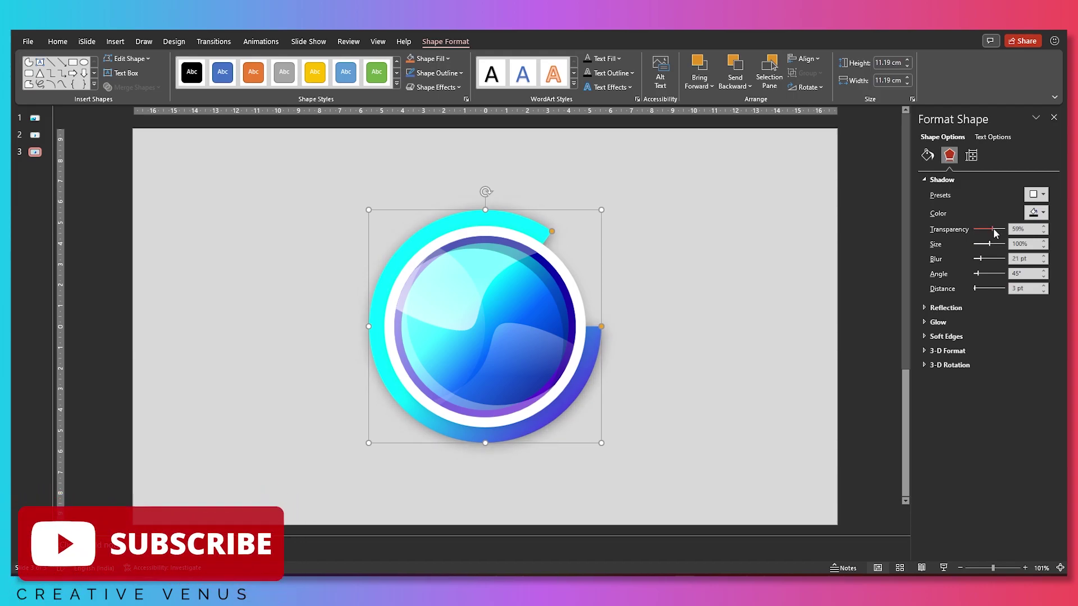
# - Change the partial circle's 44% gradient stop to a slightly deeper cyan
pyautogui.click(928, 155)
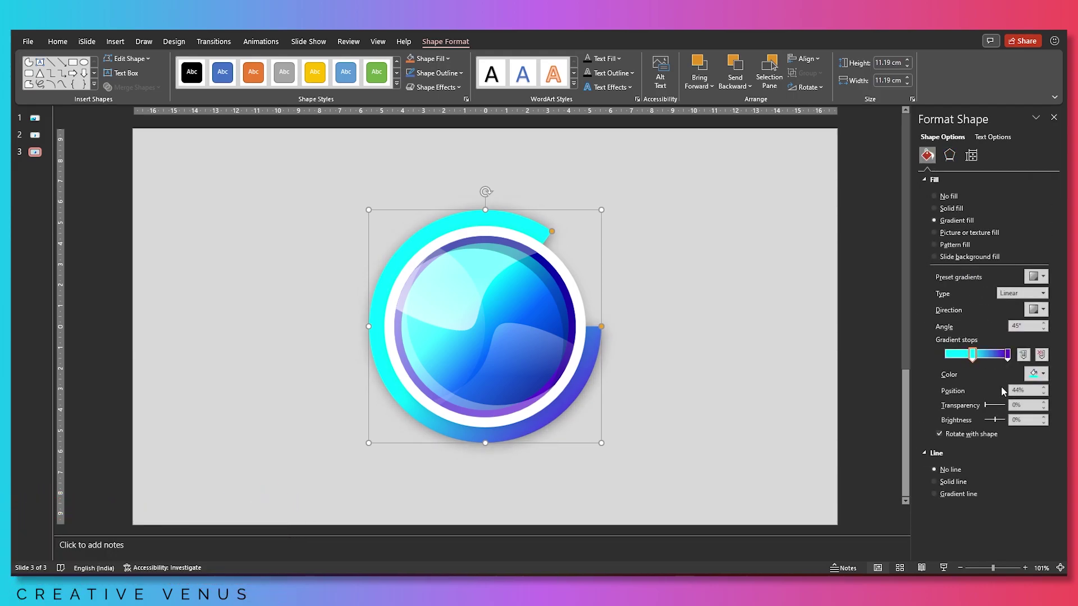
pyautogui.click(1038, 381)
pyautogui.click(1022, 514)
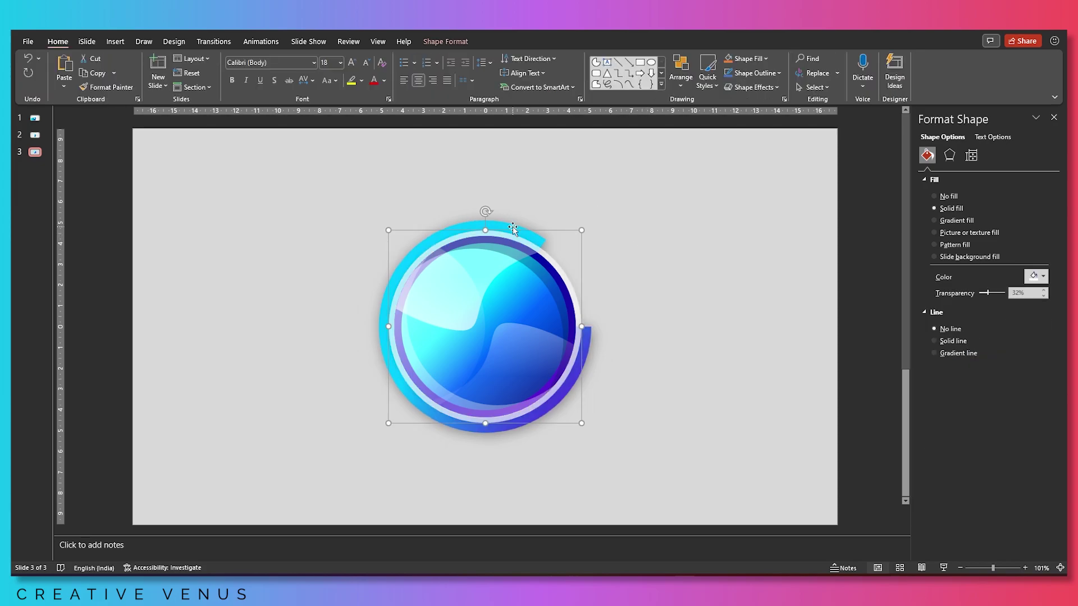
# - Add a gradient stop to the partial ring between the cyan and purple stops and move the cyan stop to 14%
pyautogui.click(513, 228)
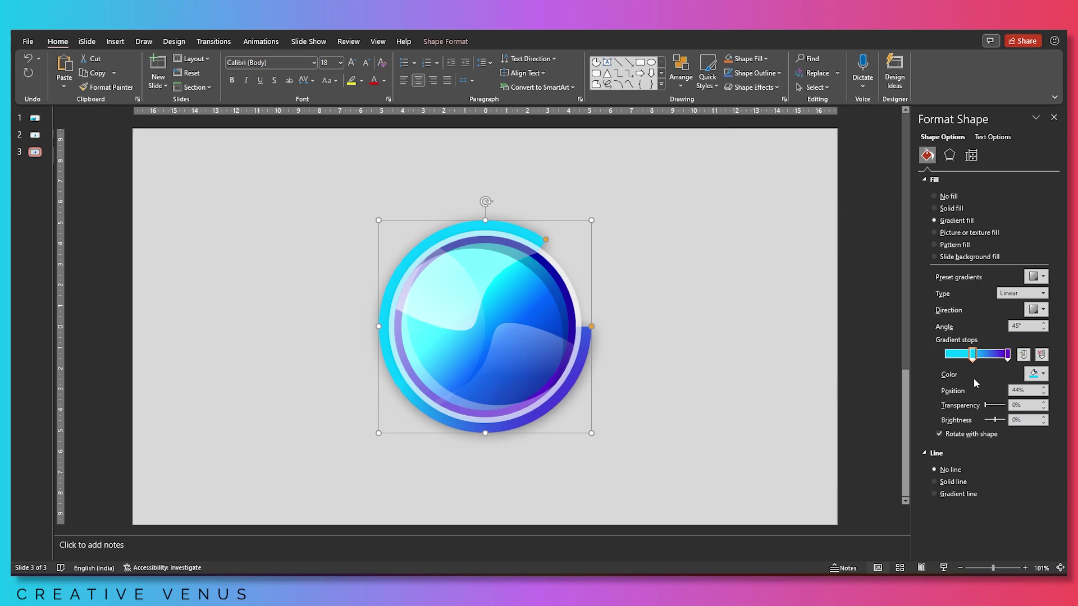
pyautogui.click(987, 354)
pyautogui.moveTo(972, 357); pyautogui.dragTo(953, 357)
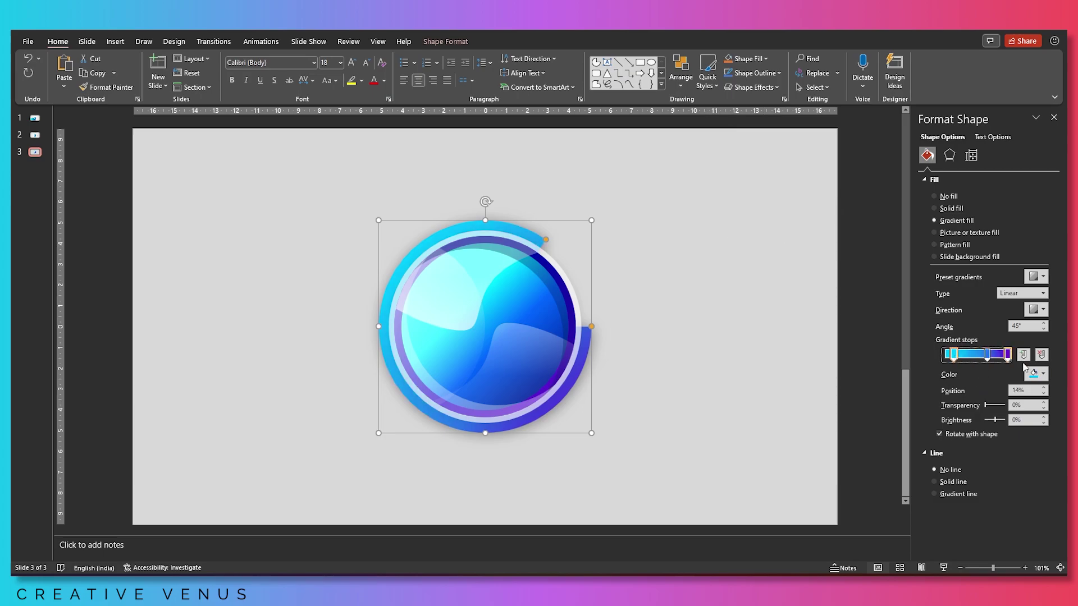
# - Recolor the ring's 14% gradient stop, trying light green and settling on dark navy blue
pyautogui.click(1040, 374)
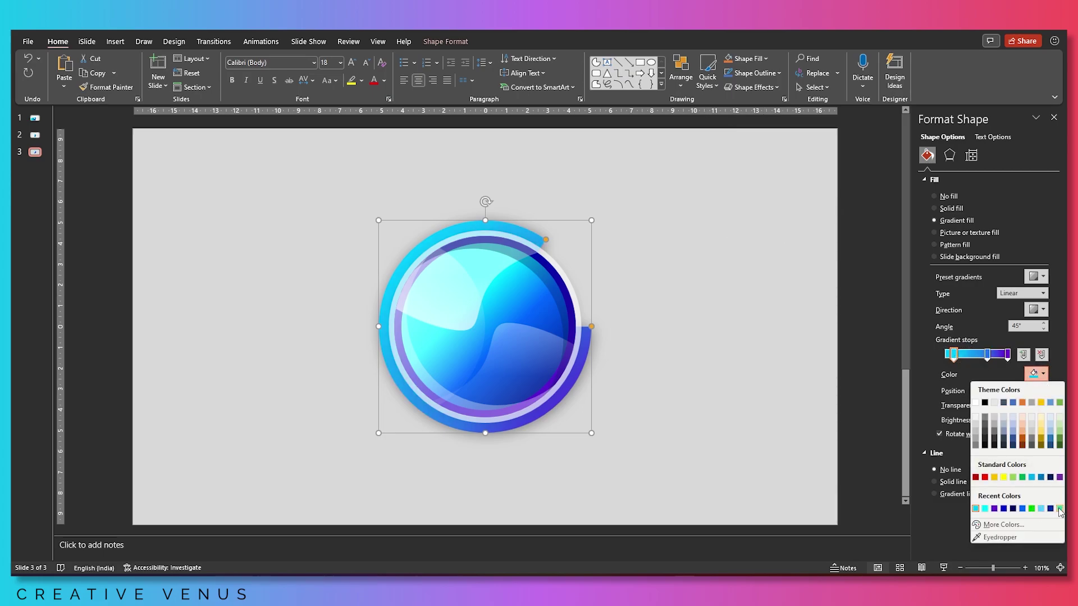
pyautogui.click(1060, 509)
pyautogui.click(1039, 374)
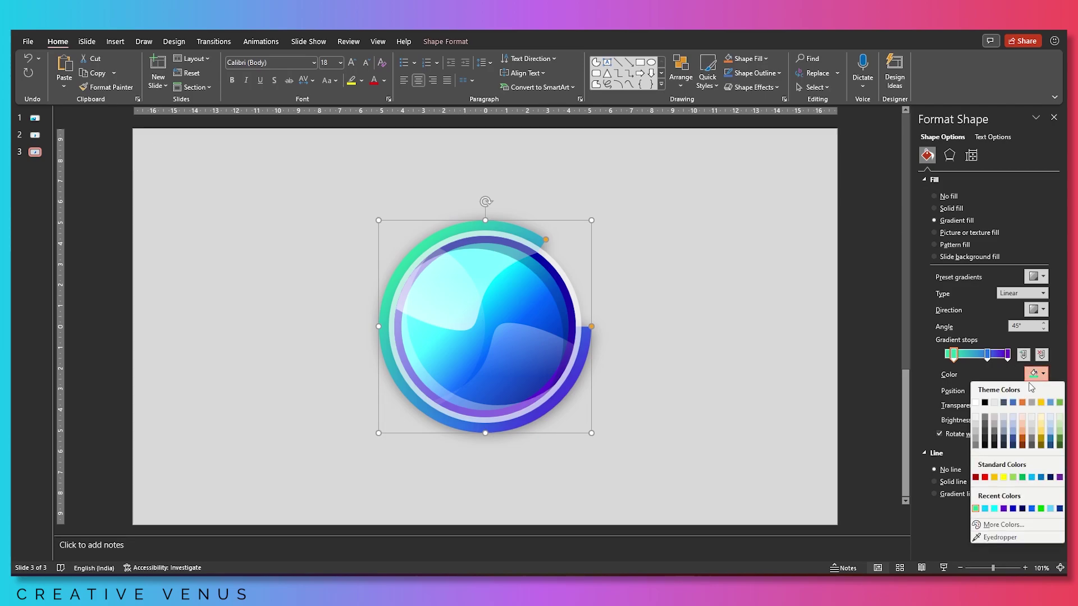
pyautogui.click(1022, 509)
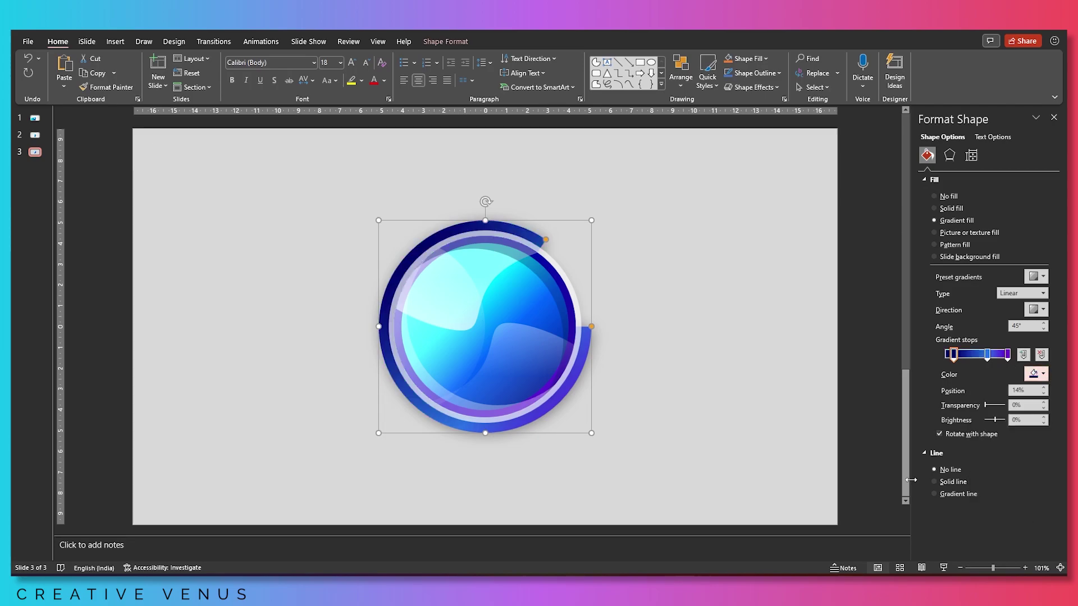
# - Reduce the ring's gradient to three stops, navy, blue and purple, with the blue middle stop at 44%
pyautogui.moveTo(986, 405); pyautogui.dragTo(971, 408)
pyautogui.moveTo(953, 354)
pyautogui.mouseDown()
pyautogui.moveTo(937, 360)
pyautogui.moveTo(987, 355)
pyautogui.moveTo(972, 360)
pyautogui.mouseUp()
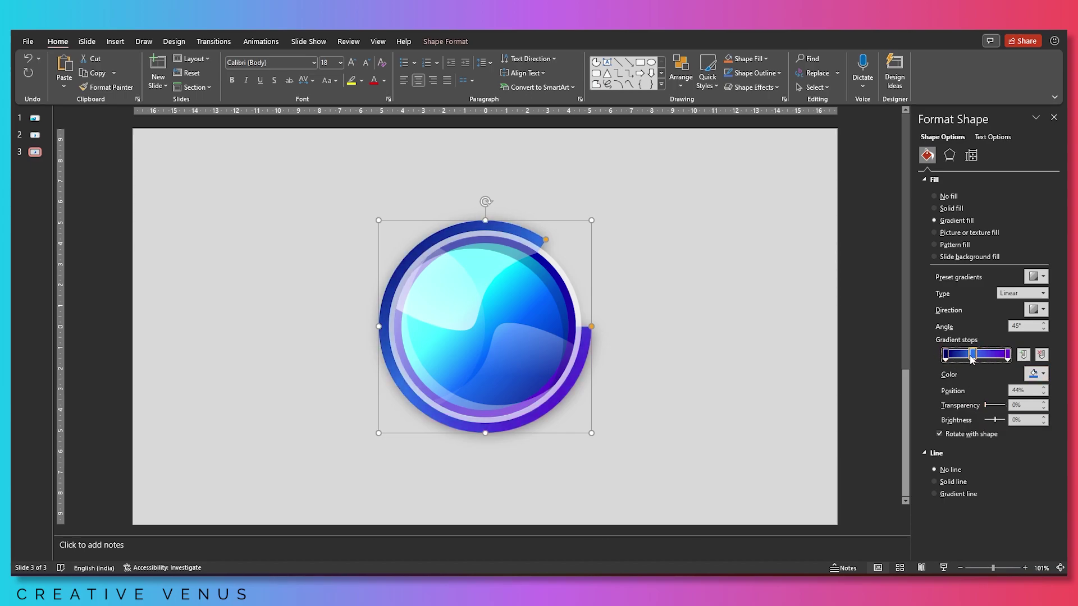
pyautogui.click(709, 322)
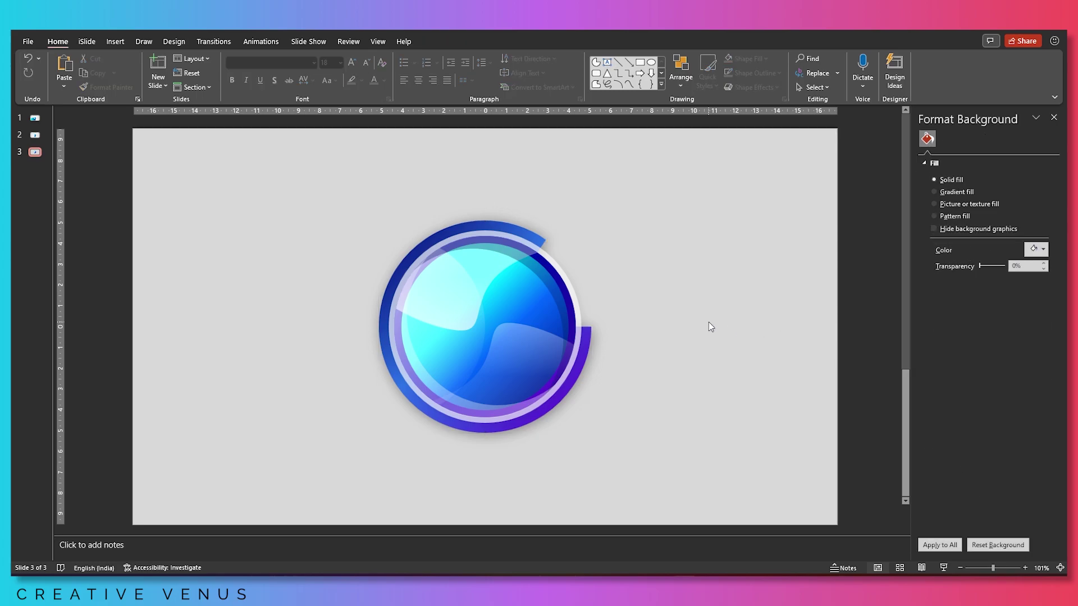
# - Duplicate the translucent white circle, enlarge the copy to about 12.59 cm and set its fill transparency to 0%
pyautogui.click(562, 270)
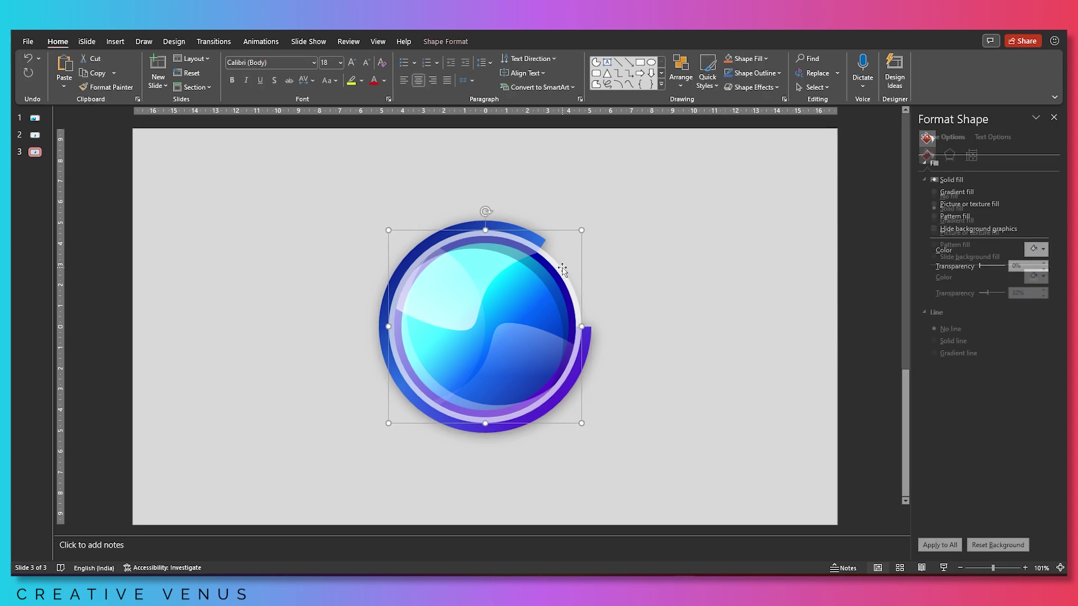
pyautogui.hotkey('ctrl', 'v')
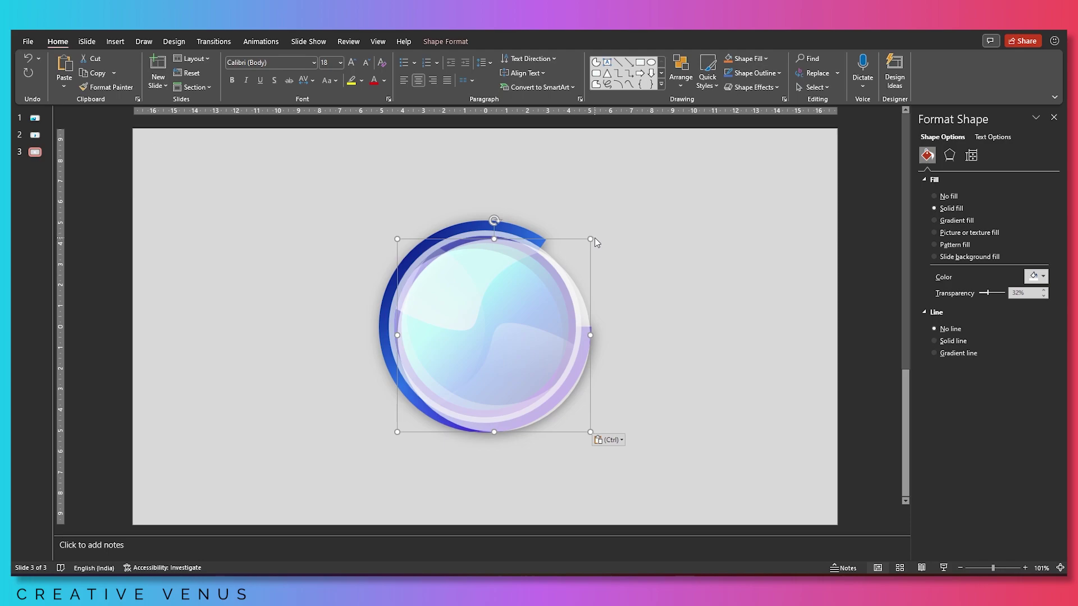
pyautogui.moveTo(590, 236); pyautogui.dragTo(625, 206)
pyautogui.click(989, 294)
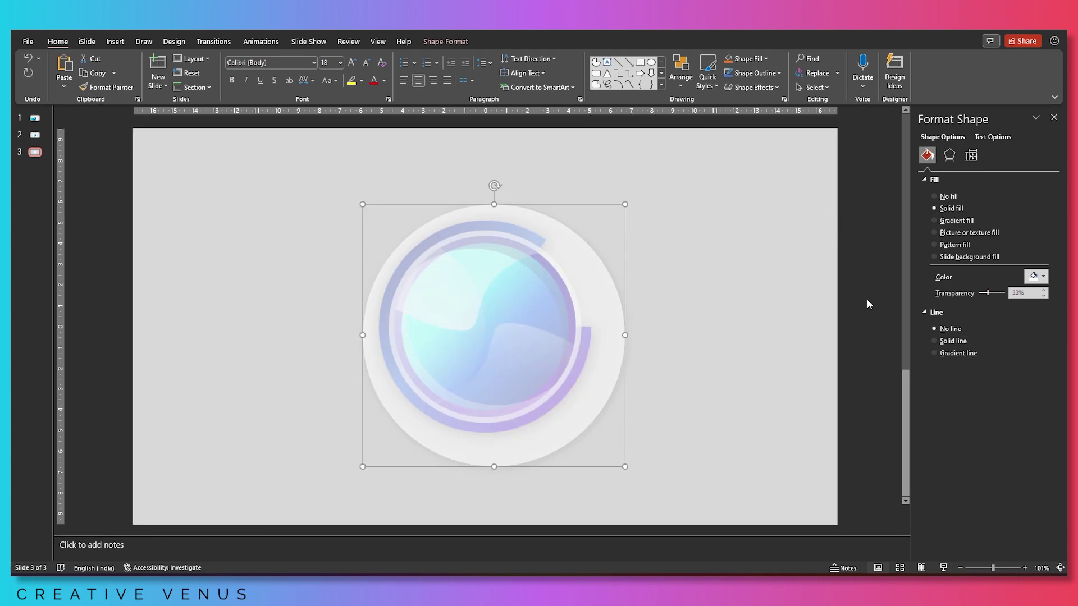
pyautogui.moveTo(987, 294); pyautogui.dragTo(958, 289)
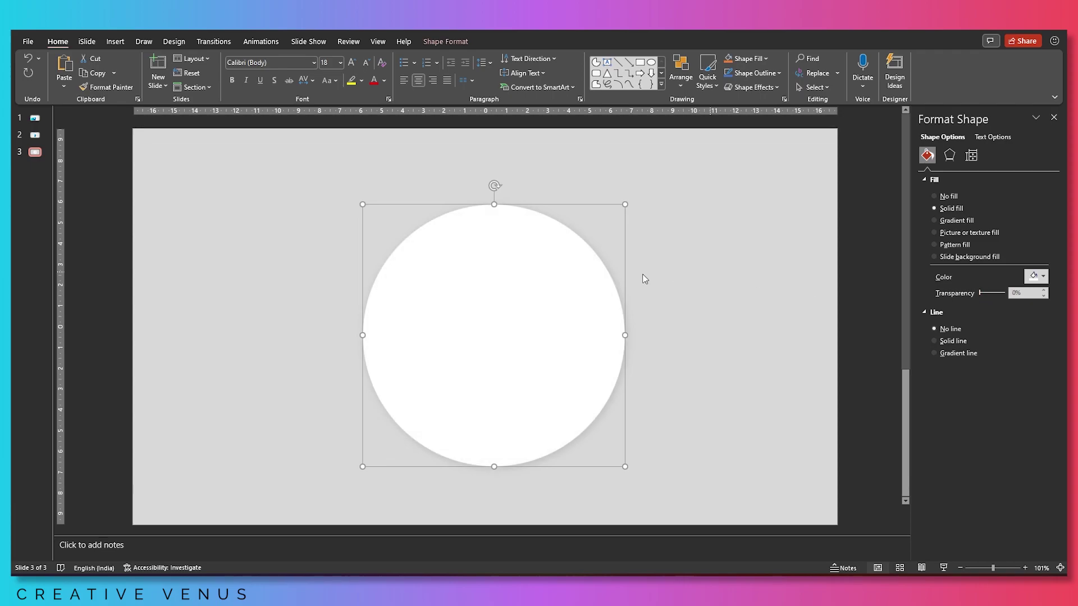
# - Center the large white circle horizontally over the graphic and send it to the back
pyautogui.moveTo(562, 293); pyautogui.dragTo(553, 296)
pyautogui.rightClick(553, 296)
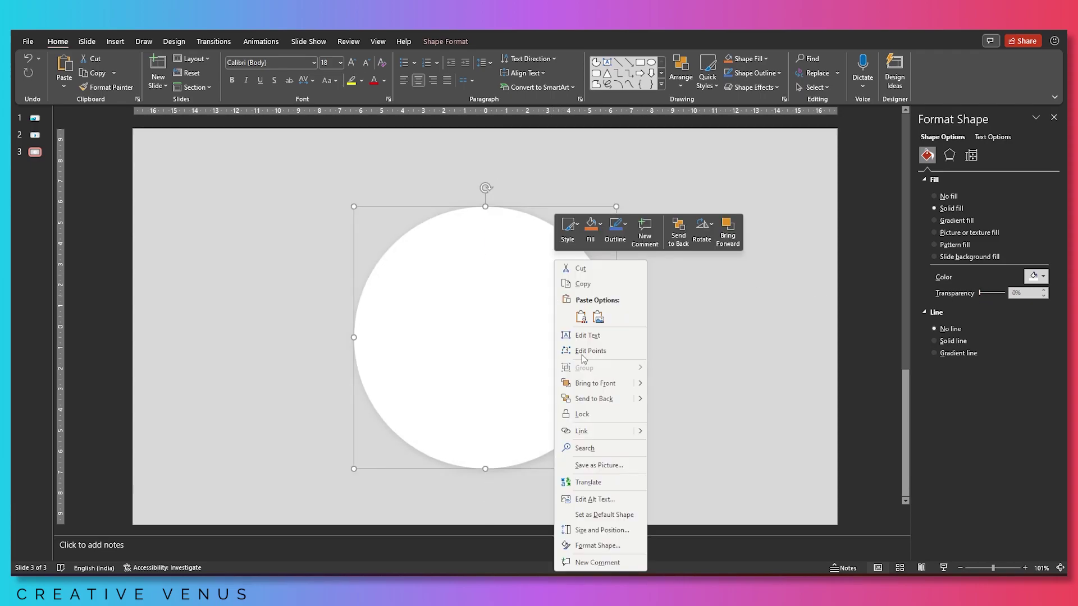
pyautogui.click(606, 405)
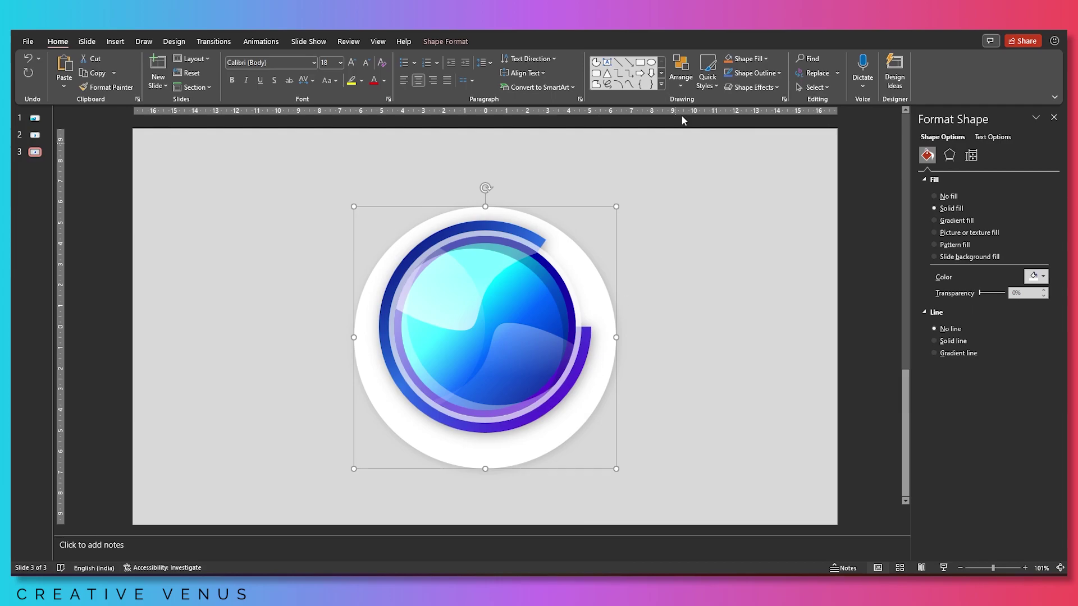
# - Align the large white circle to the vertical middle of the slide
pyautogui.click(452, 42)
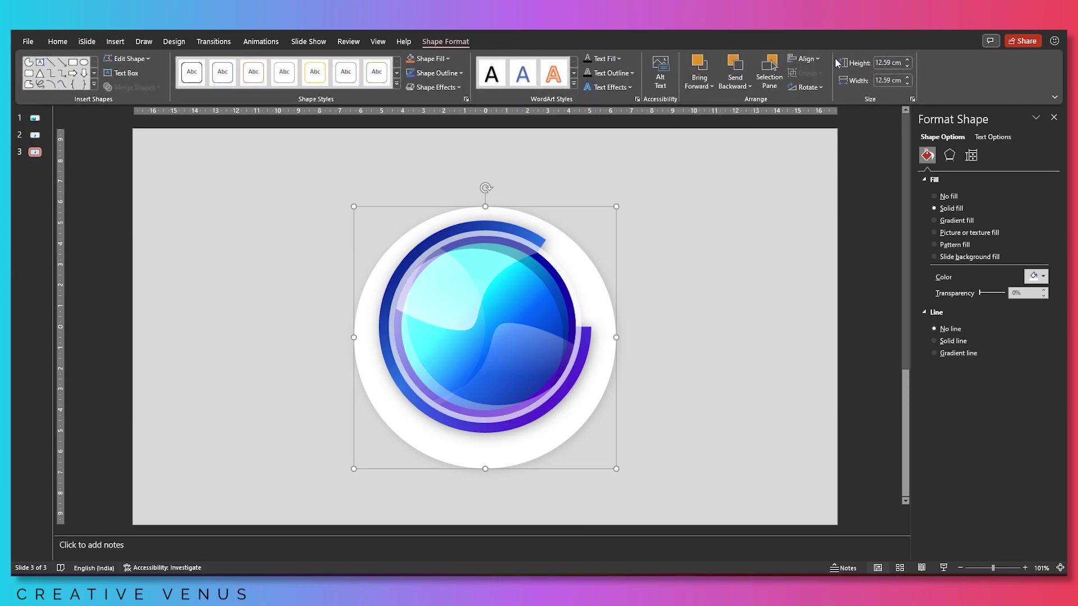
pyautogui.click(805, 58)
pyautogui.click(805, 58)
pyautogui.click(806, 58)
pyautogui.click(823, 137)
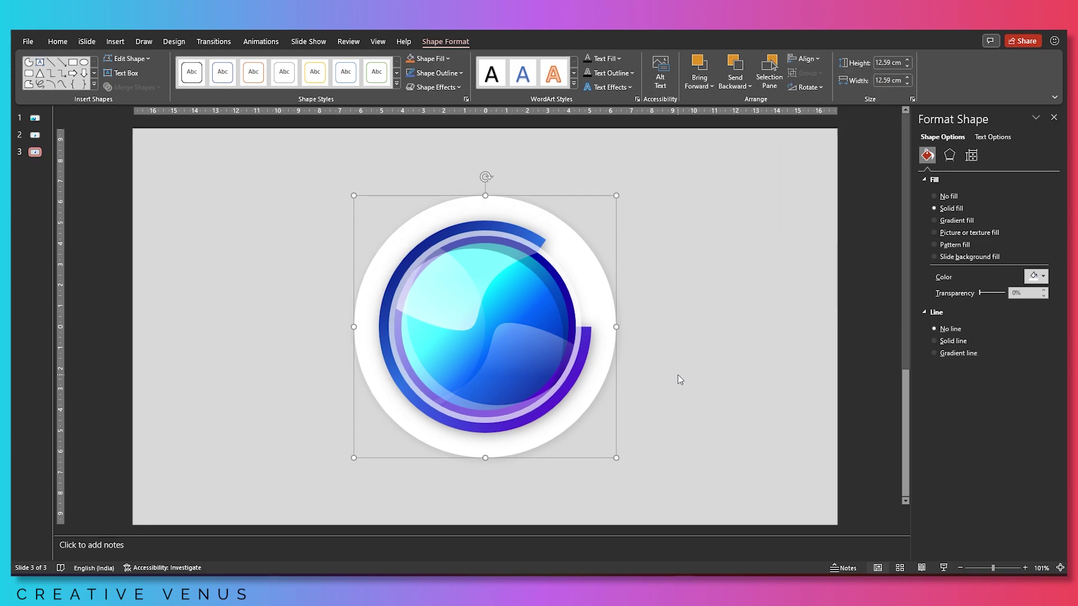
# - Set the white circle's fill transparency to 28% and add a copy enlarged to about 20.69 cm with 42% transparency
pyautogui.moveTo(979, 292); pyautogui.dragTo(982, 292)
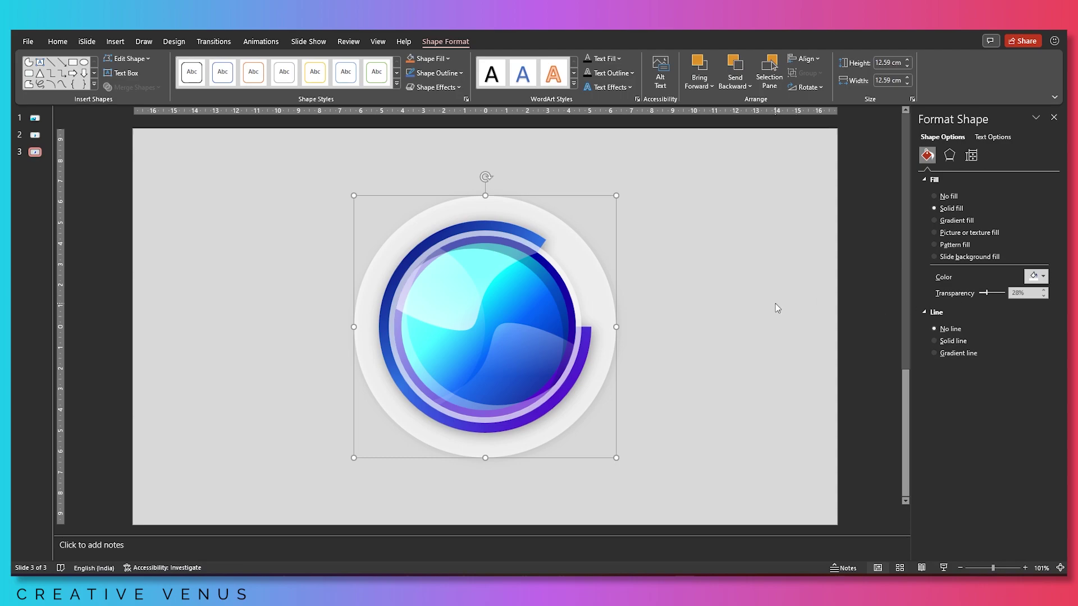
pyautogui.hotkey('ctrl', 'v')
pyautogui.moveTo(624, 204); pyautogui.dragTo(708, 150)
pyautogui.moveTo(986, 293); pyautogui.dragTo(990, 291)
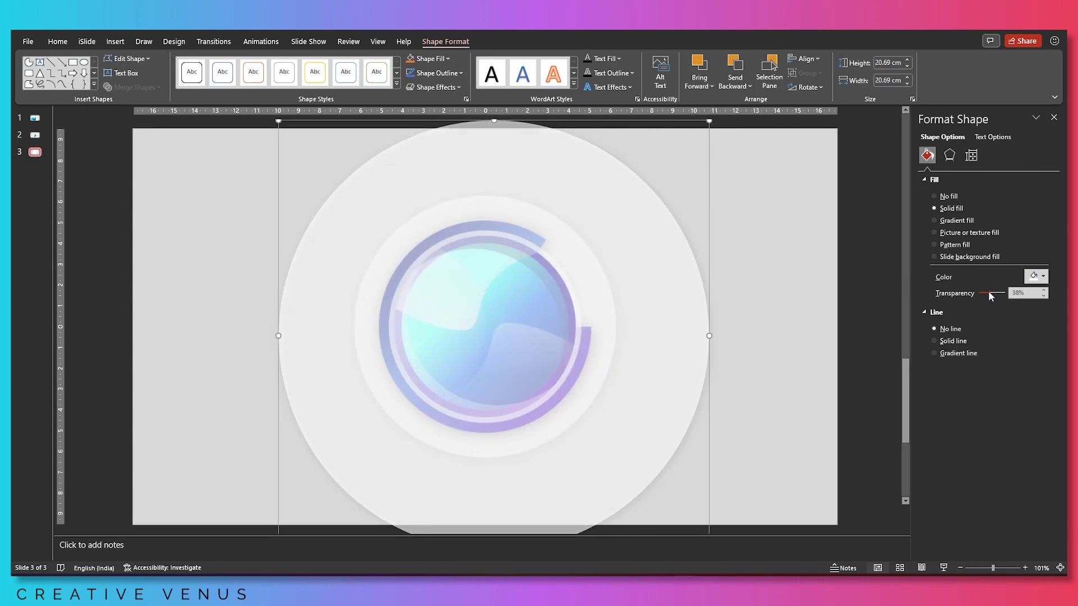
# - Send the 20.69 cm circle to the back and align it to the horizontal center and vertical middle of the slide
pyautogui.rightClick(629, 326)
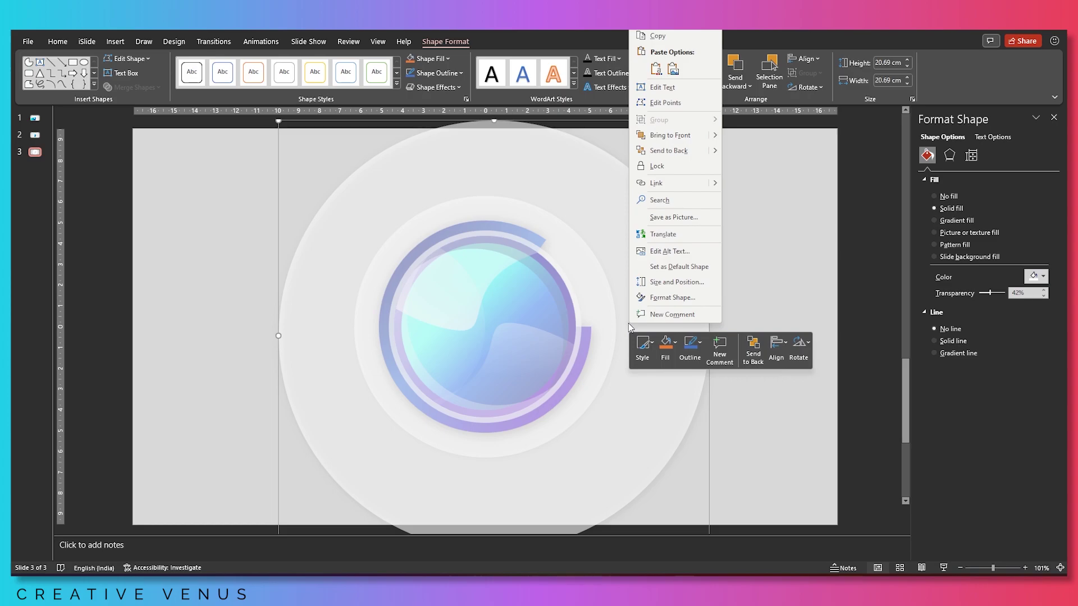
pyautogui.click(668, 151)
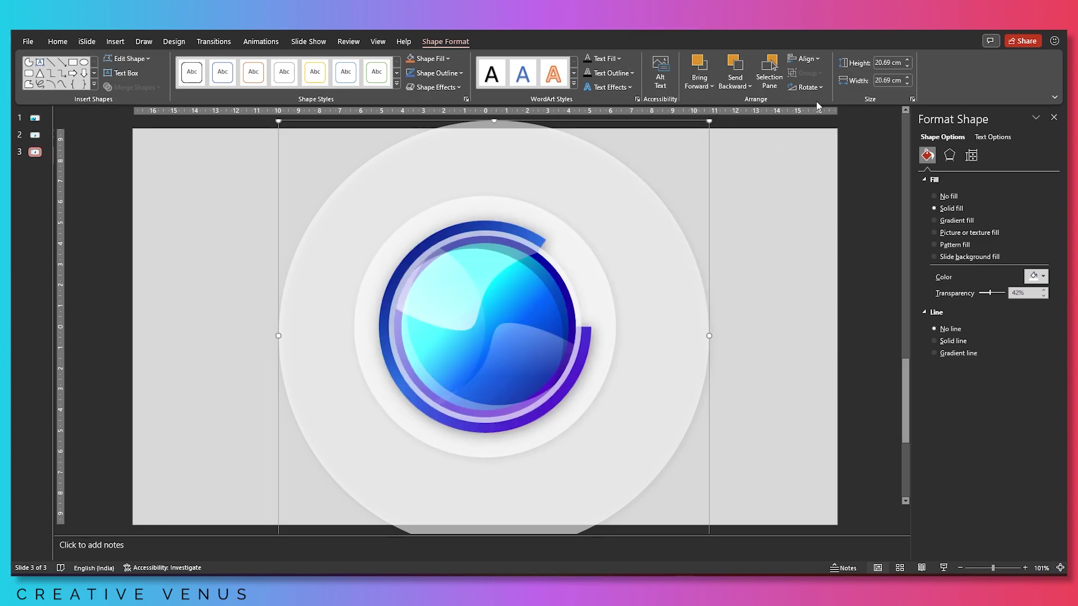
pyautogui.click(806, 59)
pyautogui.click(814, 82)
pyautogui.click(810, 60)
pyautogui.click(815, 85)
pyautogui.click(807, 62)
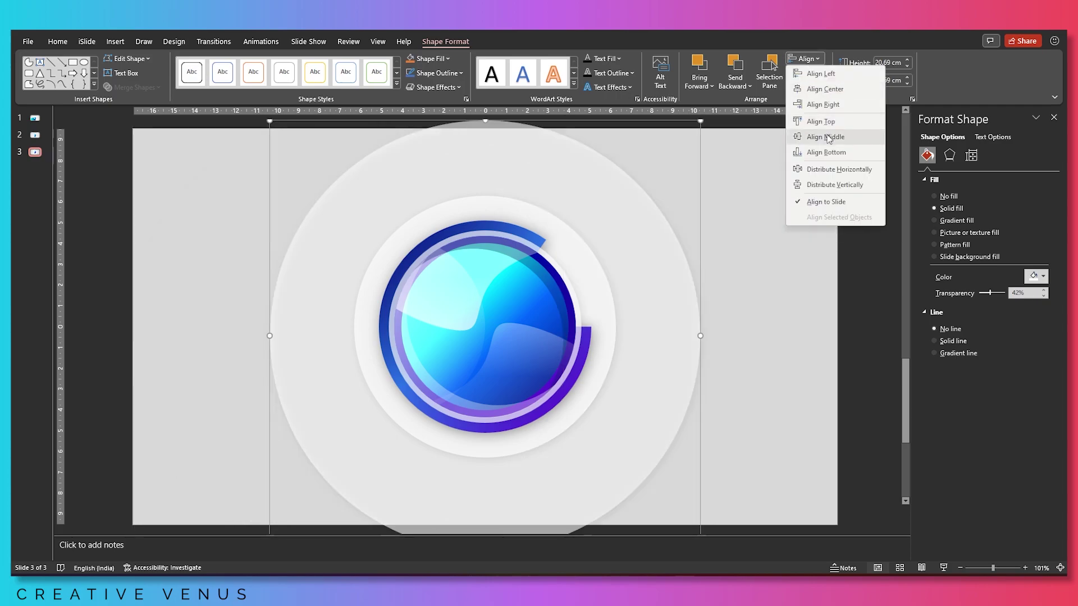
pyautogui.click(814, 137)
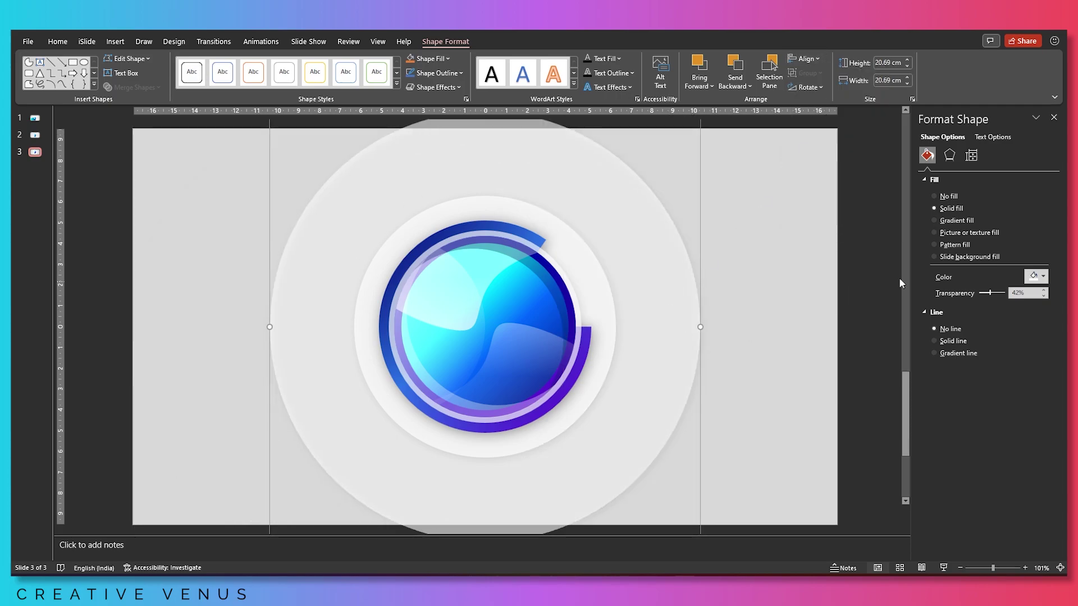
# - Set the 20.69 cm circle's fill transparency to 12% and fine-tune the transparency of the smaller 12.59 cm white circle
pyautogui.moveTo(990, 293); pyautogui.dragTo(983, 293)
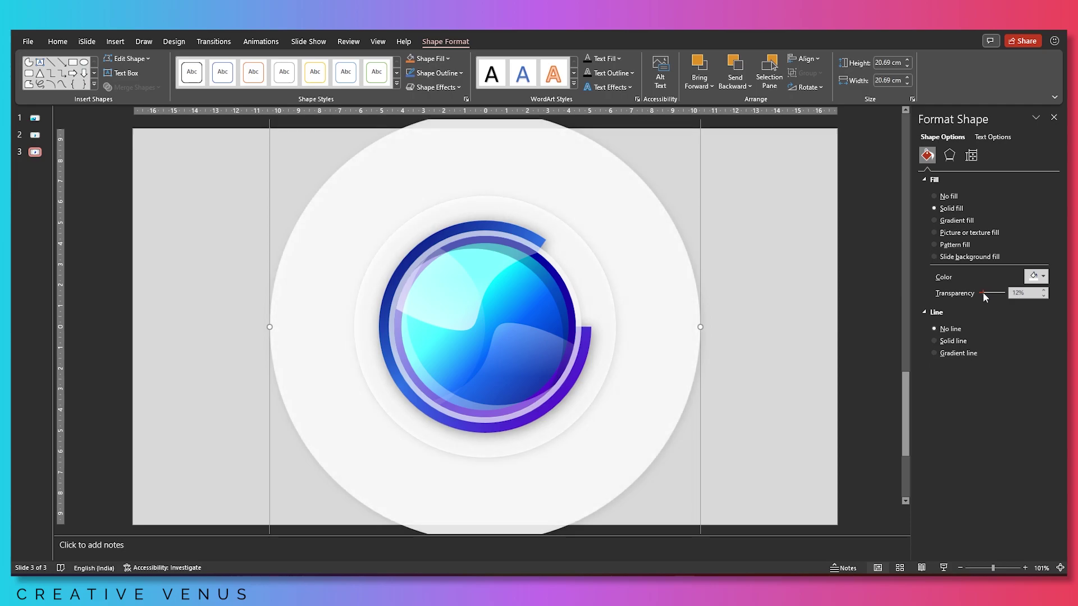
pyautogui.click(584, 275)
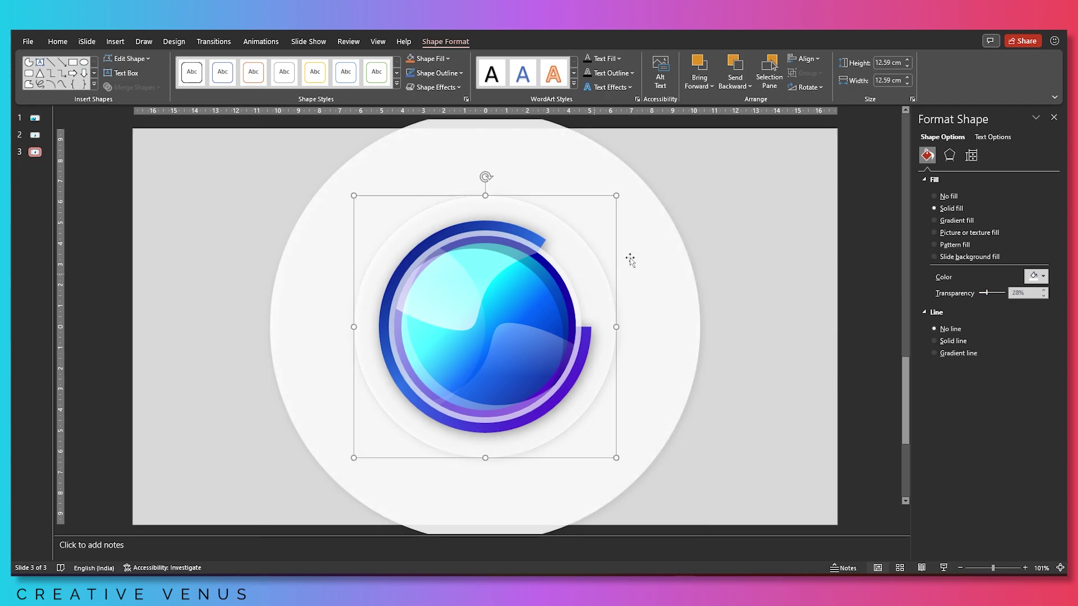
pyautogui.moveTo(983, 292); pyautogui.dragTo(984, 293)
# - Duplicate the 20.69 cm circle and enlarge the copy to about 31.64 cm so it extends beyond the slide
pyautogui.click(663, 284)
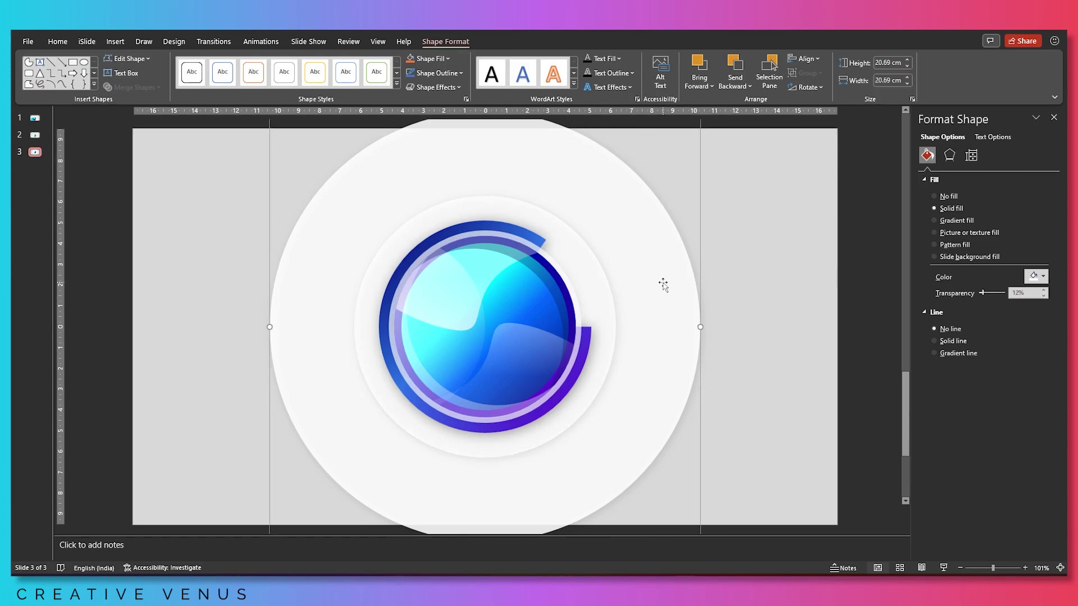
pyautogui.hotkey('ctrl', 'v')
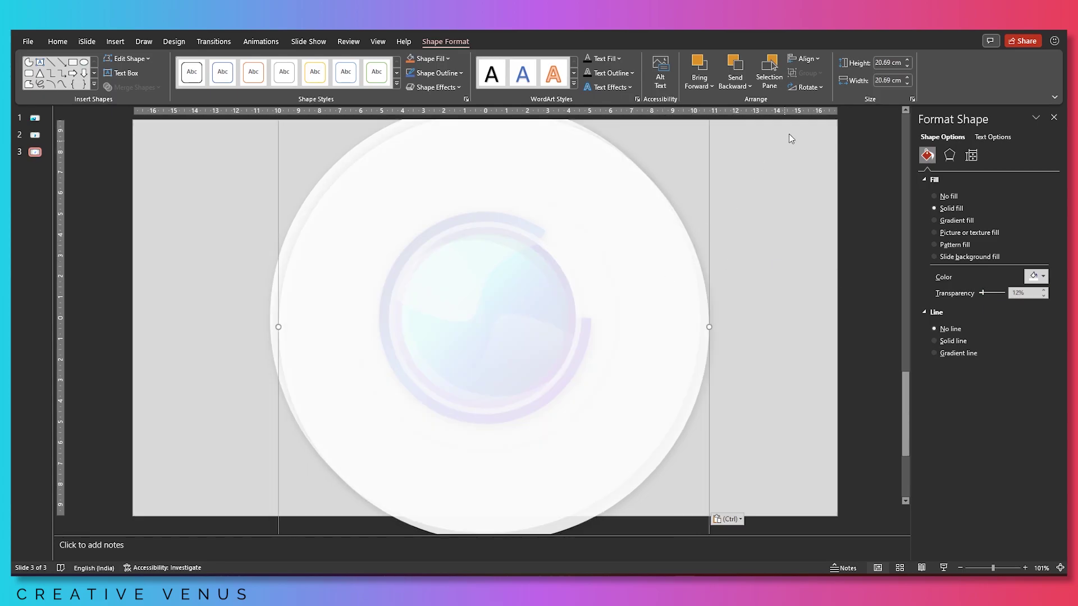
pyautogui.click(979, 569)
pyautogui.moveTo(598, 223); pyautogui.dragTo(654, 167)
# - Align the 31.64 cm circle to the horizontal center and vertical middle of the slide
pyautogui.click(806, 59)
pyautogui.click(825, 89)
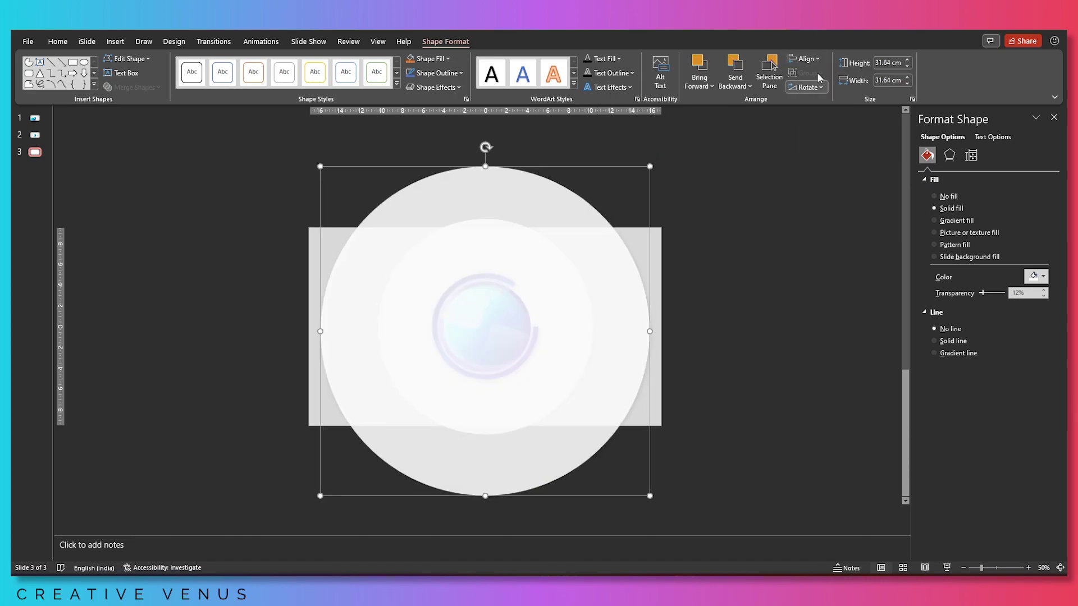
pyautogui.click(806, 58)
pyautogui.click(829, 136)
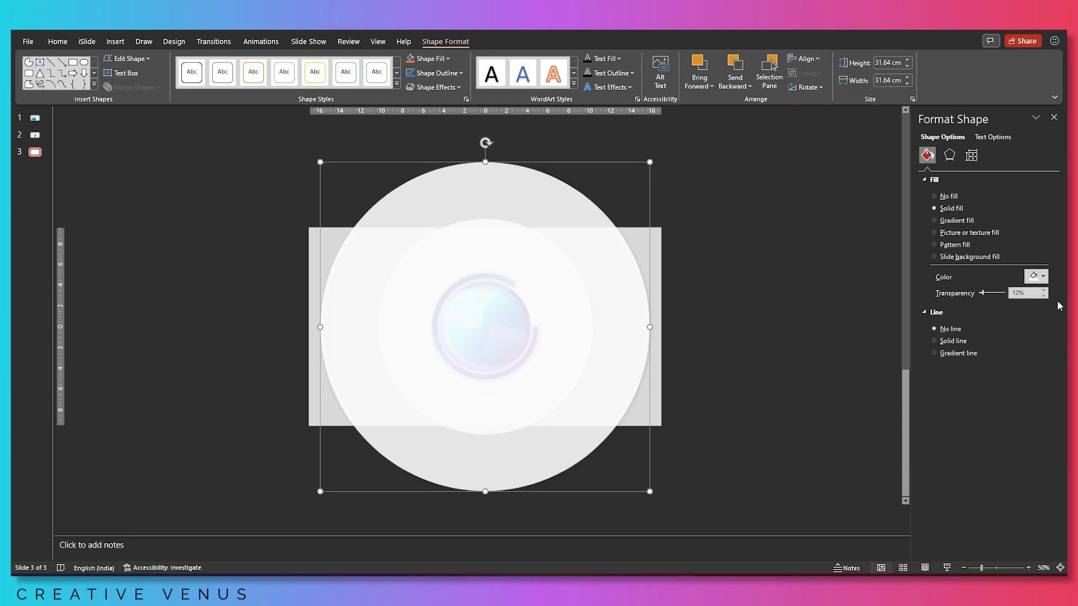
# - Set the 31.64 cm circle's fill transparency to about 26% and send it behind all other shapes
pyautogui.moveTo(982, 293); pyautogui.dragTo(988, 294)
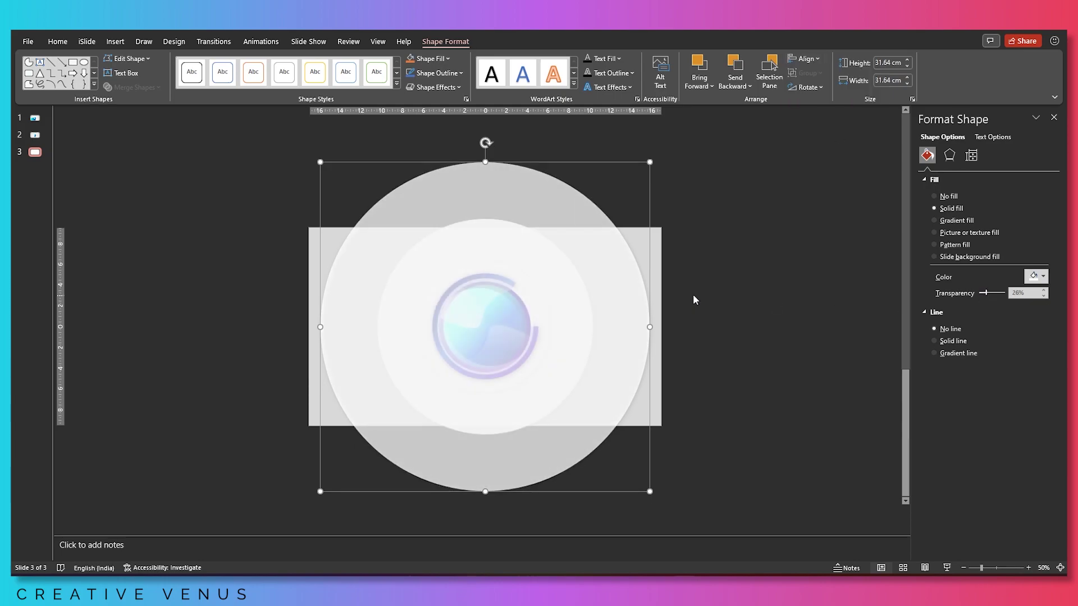
pyautogui.rightClick(640, 302)
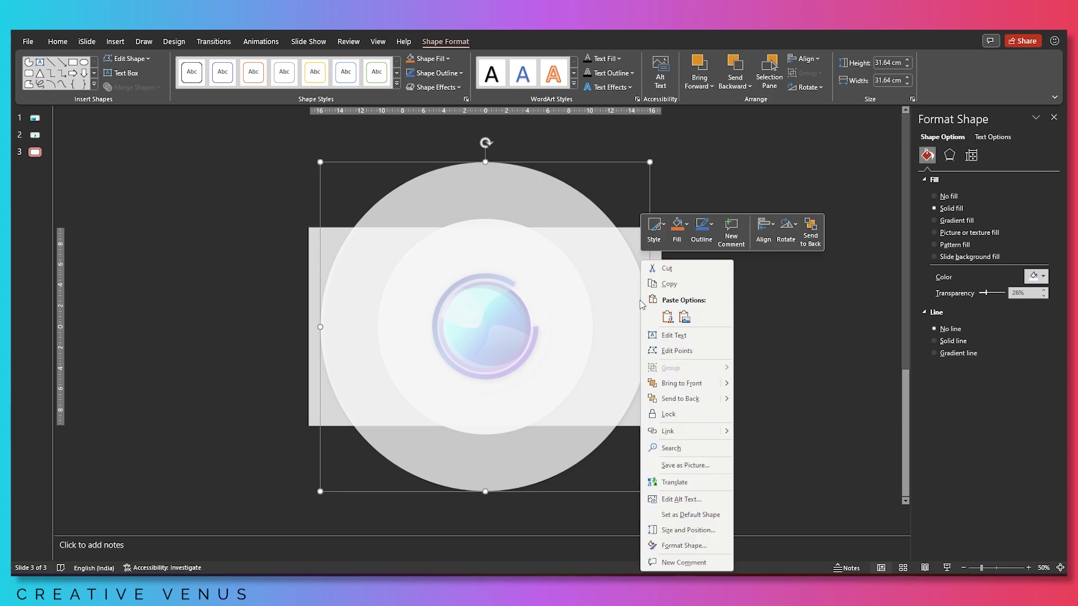
pyautogui.click(703, 413)
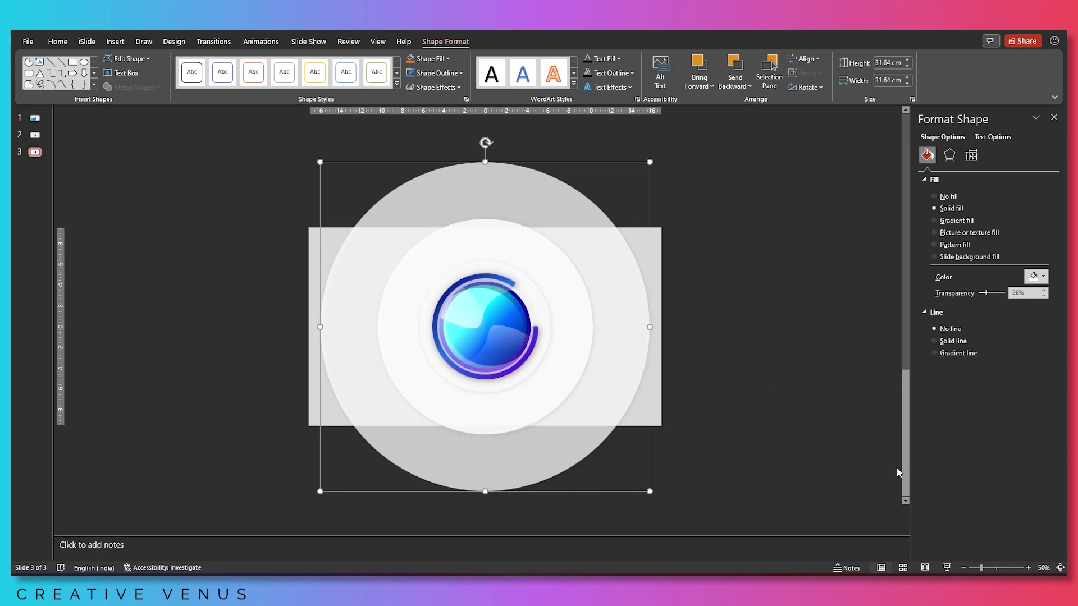
pyautogui.click(947, 568)
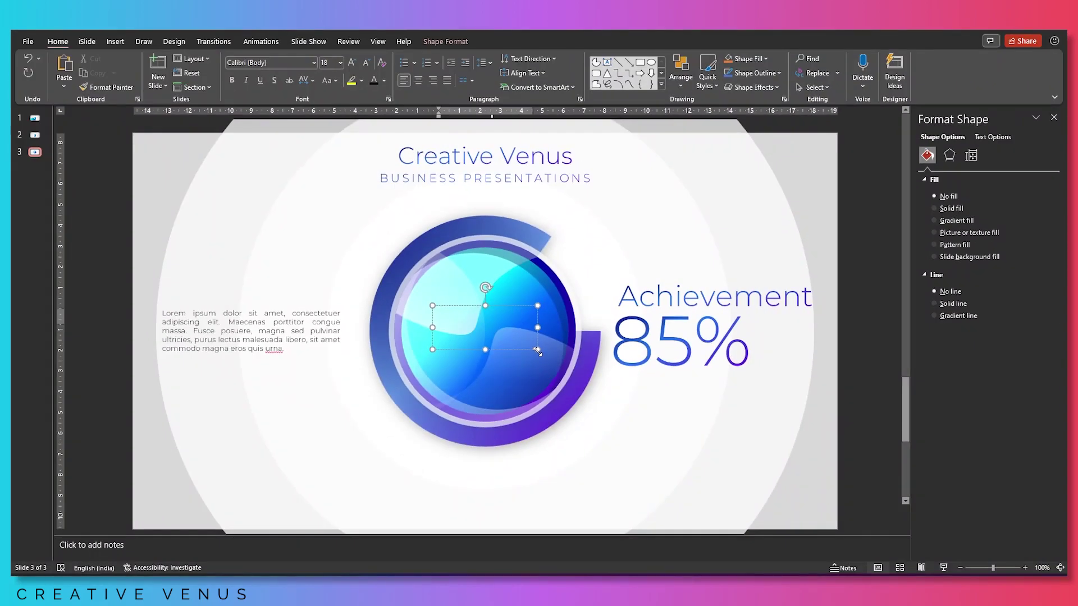
# - Enter AURA in the text box on the glossy sphere, center the text and enlarge it to 40 pt
pyautogui.write('AURA')
pyautogui.hotkey('ctrl', 'a')
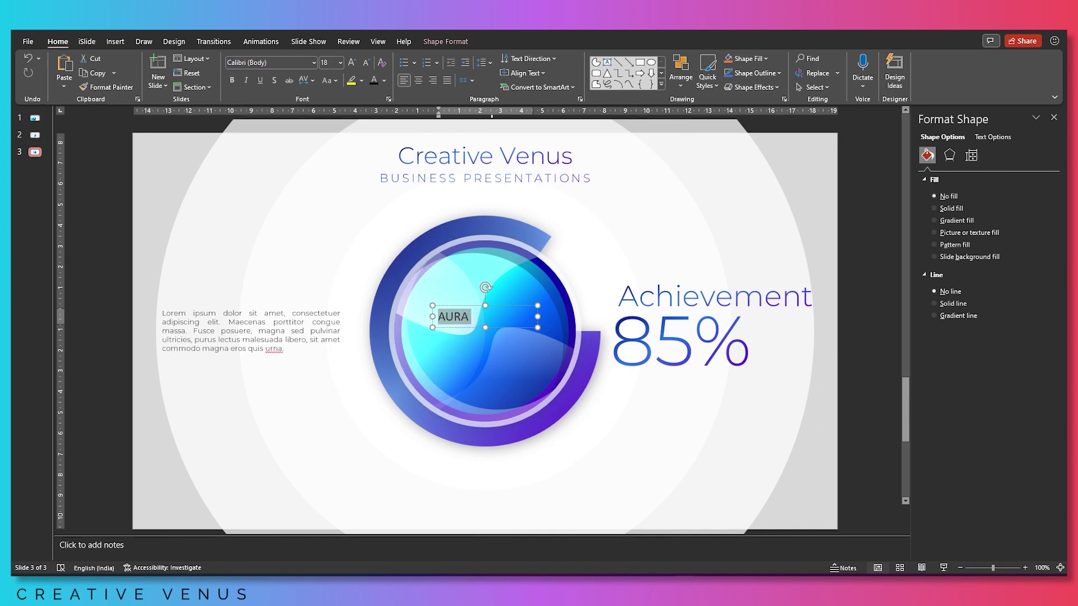
pyautogui.click(418, 81)
pyautogui.click(352, 62)
pyautogui.click(351, 62)
pyautogui.click(352, 62)
pyautogui.click(351, 61)
pyautogui.click(351, 62)
pyautogui.click(352, 62)
# - Set the AURA text's font to Montserrat Black and its color to white
pyautogui.click(286, 63)
pyautogui.write('MontHs')
pyautogui.moveTo(251, 62); pyautogui.dragTo(260, 62)
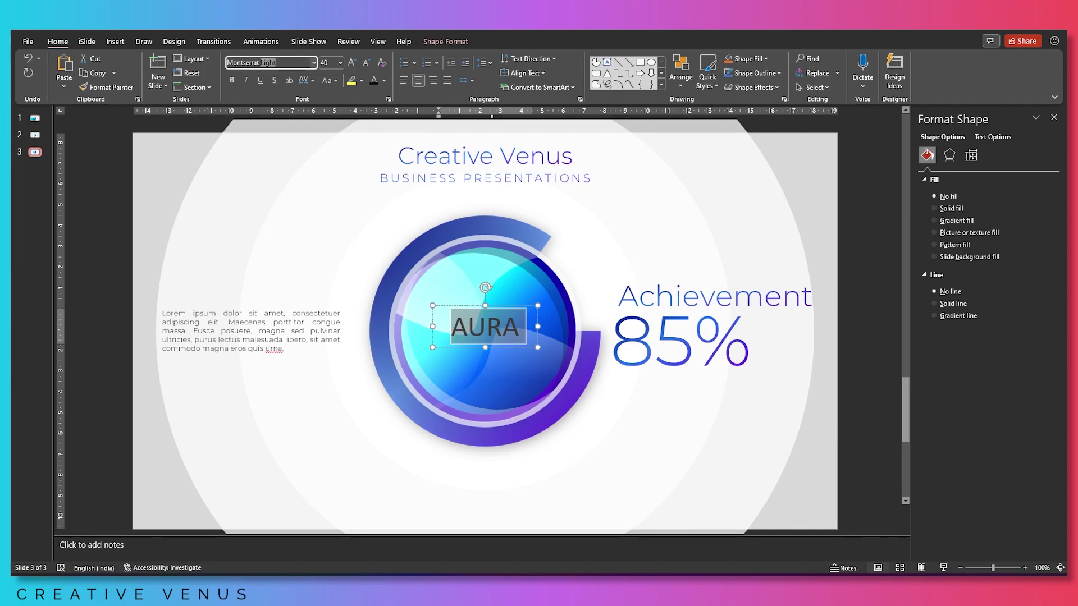
pyautogui.write('Black')
pyautogui.press('Return')
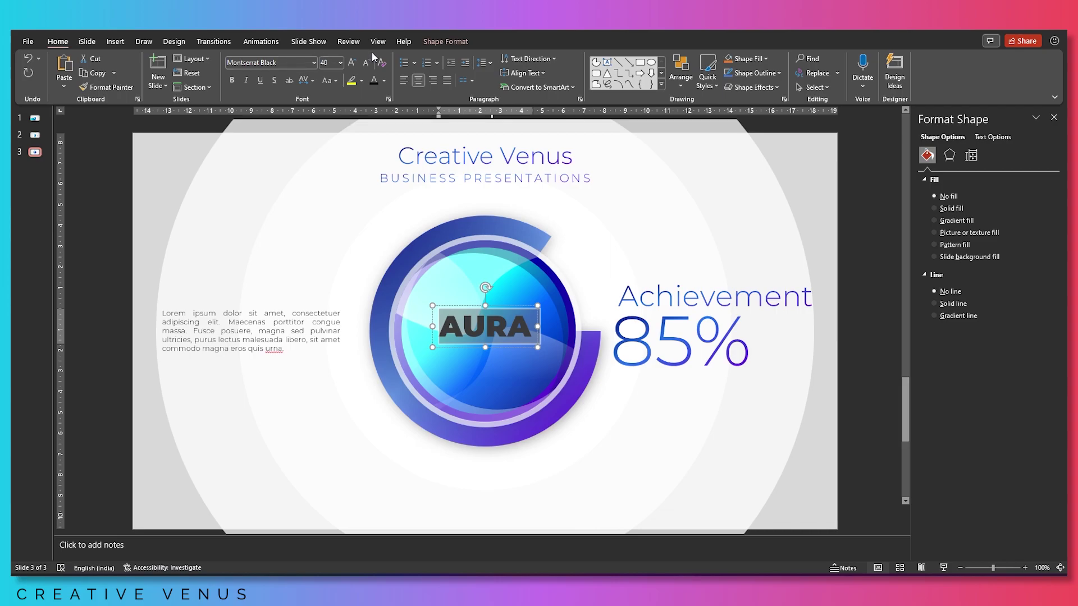
pyautogui.click(384, 81)
pyautogui.click(373, 113)
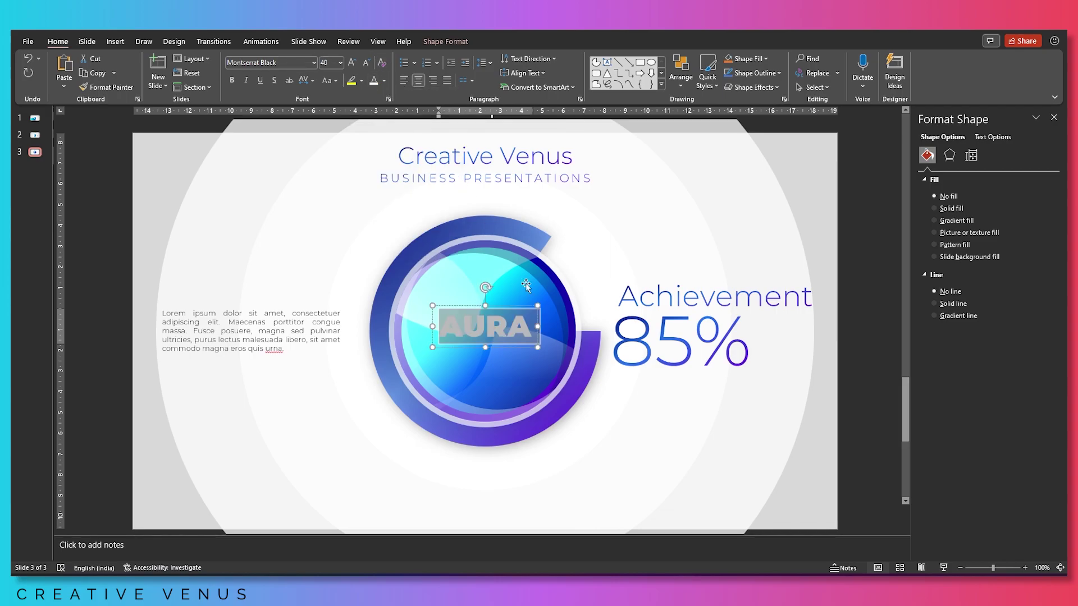
# - Move the AURA text box to the middle of the sphere and set its text fill transparency to 10%
pyautogui.moveTo(521, 306); pyautogui.dragTo(519, 311)
pyautogui.click(983, 139)
pyautogui.moveTo(978, 277); pyautogui.dragTo(983, 278)
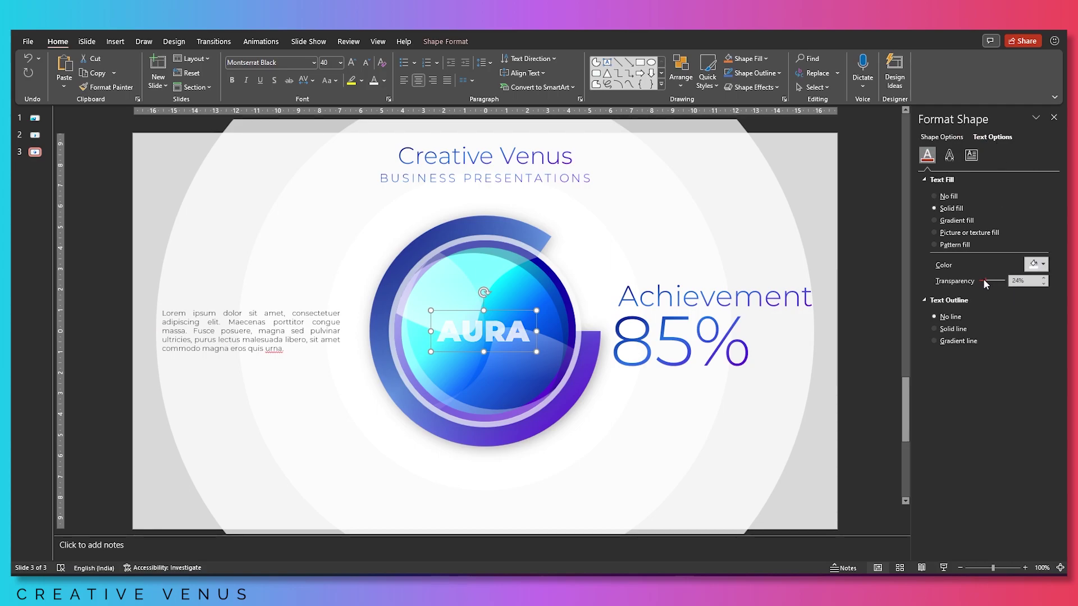
pyautogui.click(862, 351)
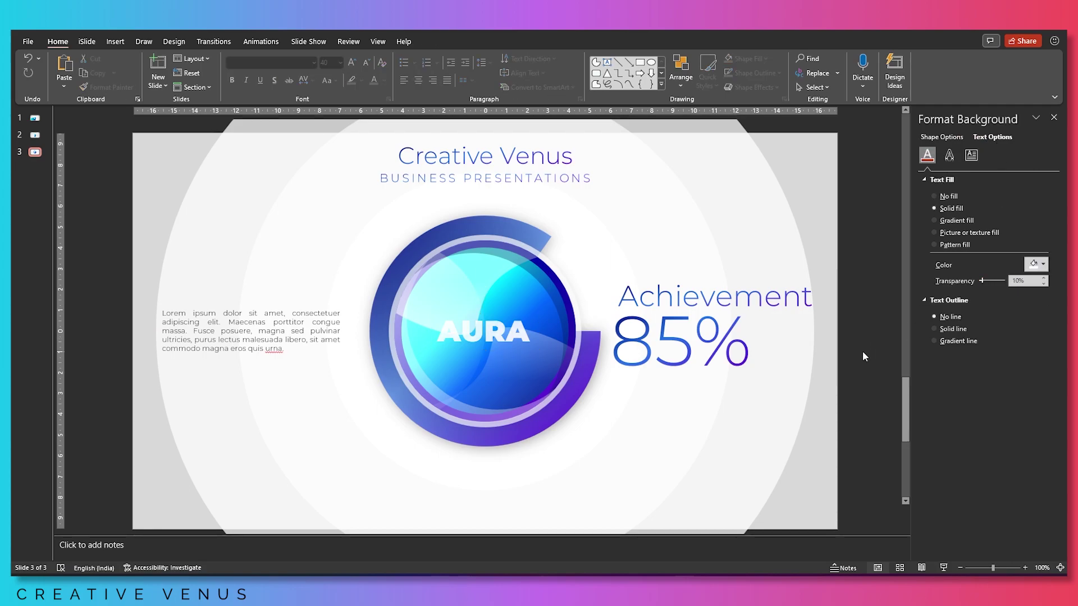
# - Copy the AURA text box to just below the ring and make the copy's text black with 90% transparency
pyautogui.click(507, 313)
pyautogui.moveTo(508, 315); pyautogui.dragTo(515, 447)
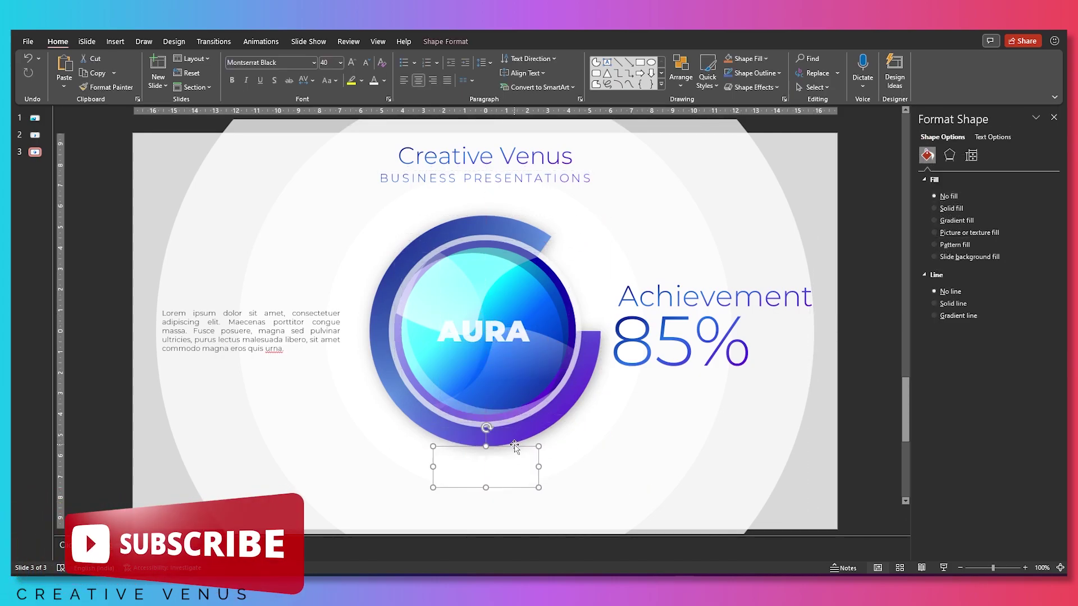
pyautogui.click(384, 81)
pyautogui.click(382, 109)
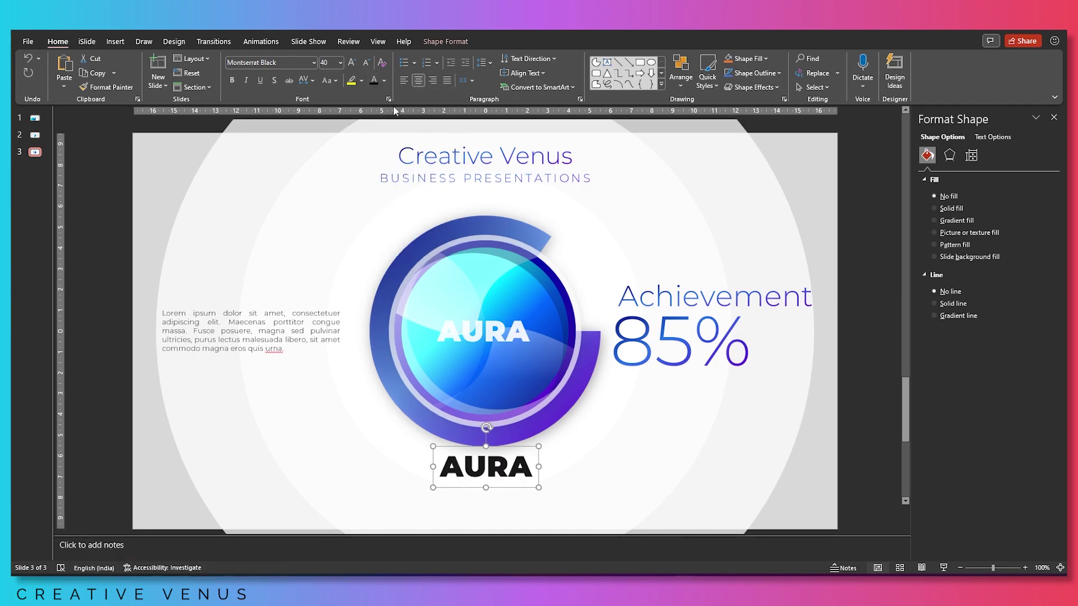
pyautogui.click(993, 137)
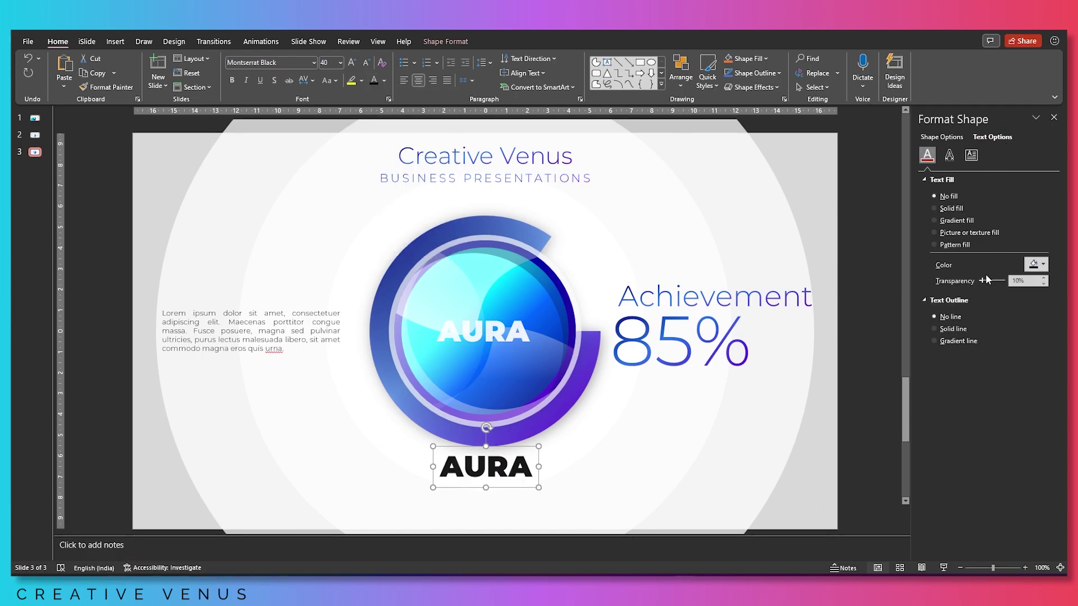
pyautogui.moveTo(982, 280); pyautogui.dragTo(1002, 281)
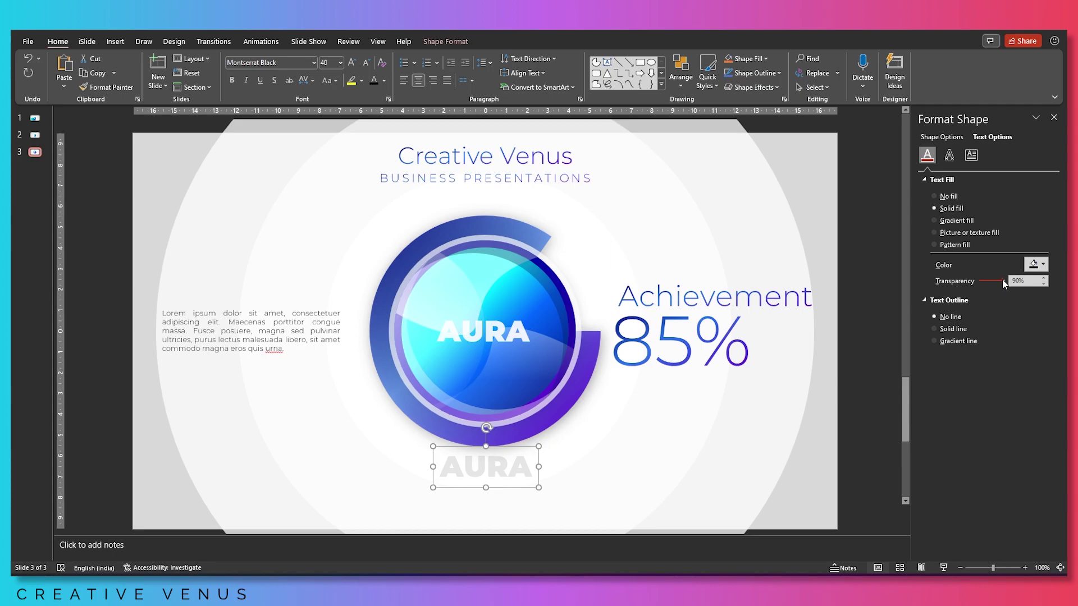
# - Enlarge the lower AURA text to 96 pt, widen its box to fit one centered line, and preview the slide show
pyautogui.click(352, 63)
pyautogui.click(351, 63)
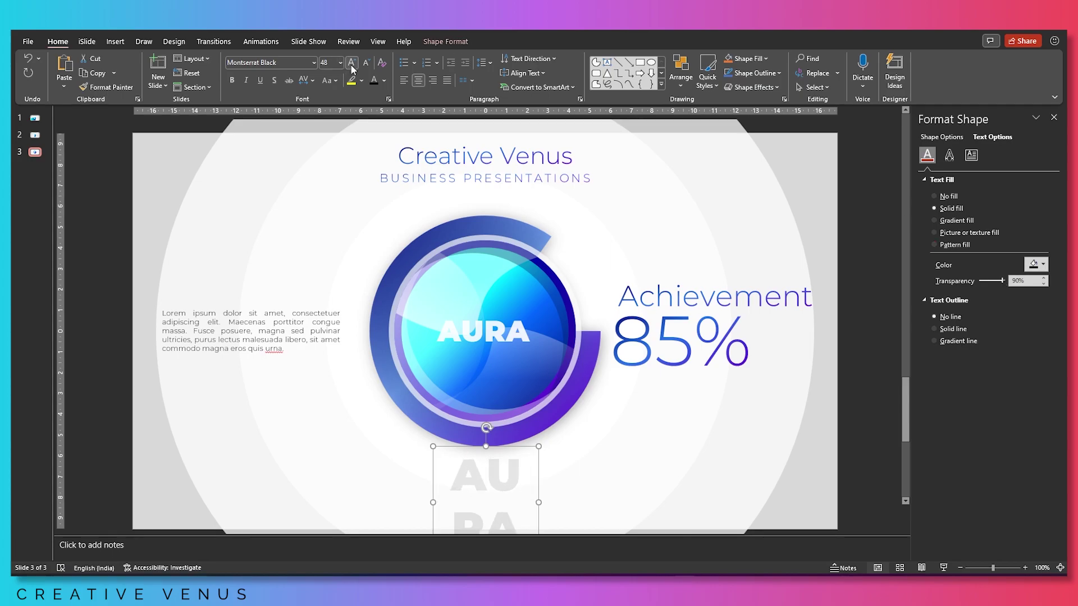
pyautogui.click(351, 63)
pyautogui.click(351, 63)
pyautogui.click(351, 63)
pyautogui.click(352, 63)
pyautogui.click(352, 63)
pyautogui.click(352, 63)
pyautogui.click(351, 63)
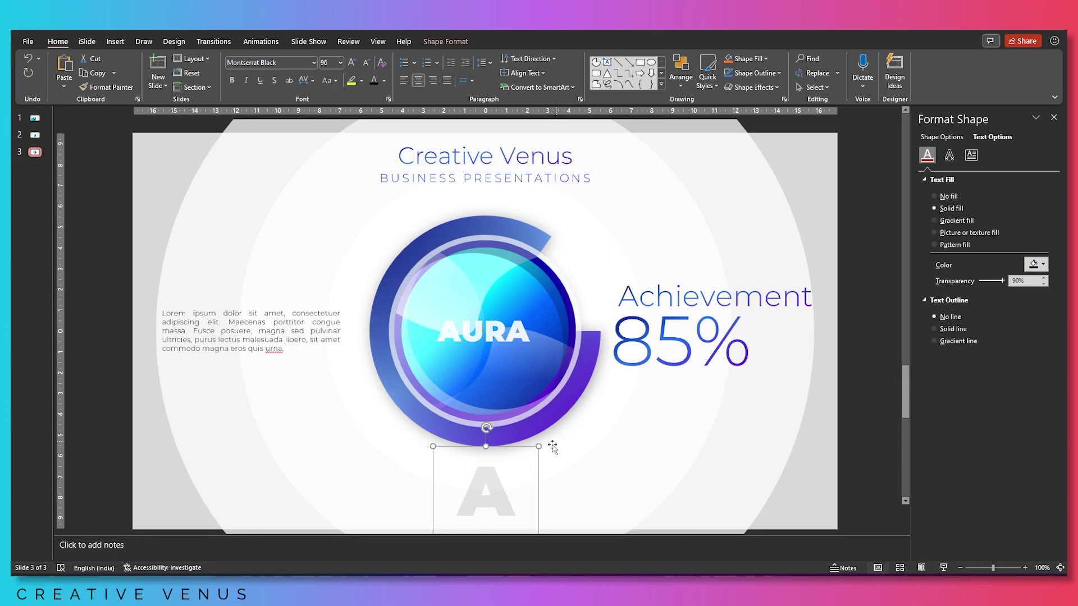
pyautogui.moveTo(539, 447); pyautogui.dragTo(618, 444)
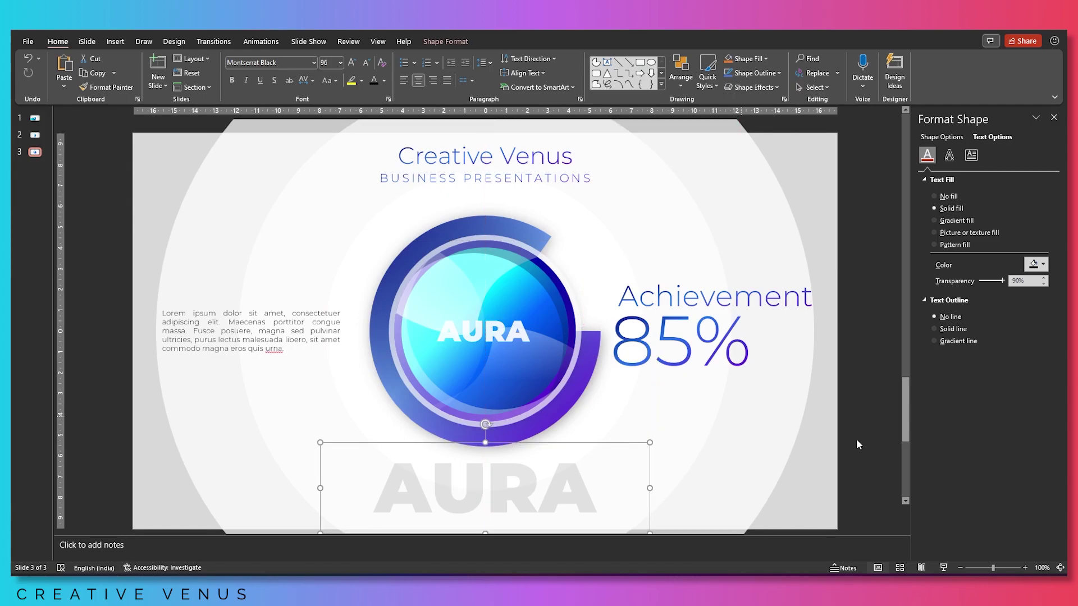
pyautogui.click(943, 568)
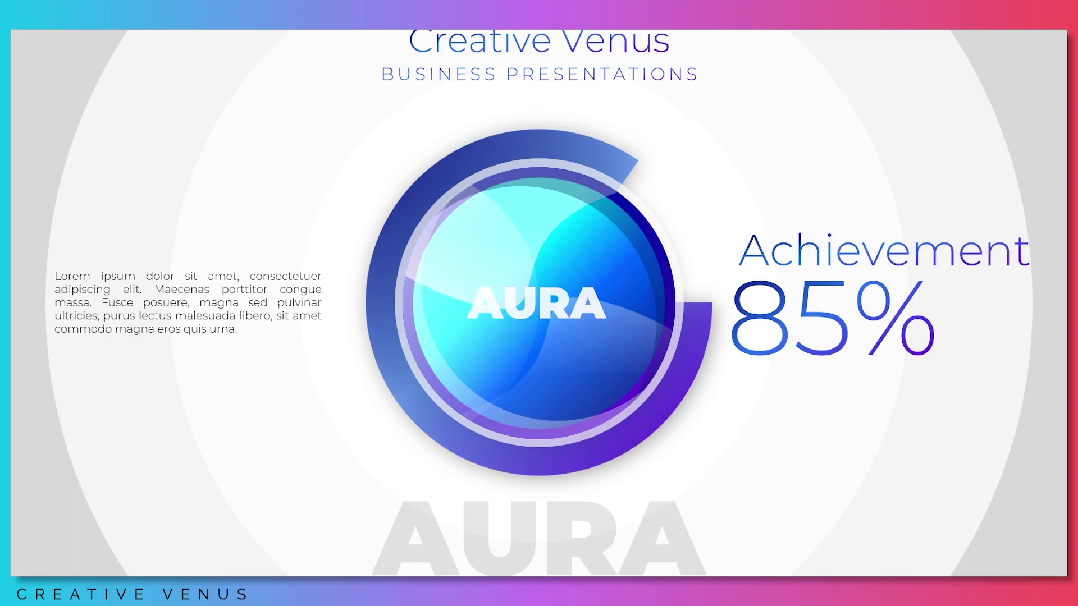
pyautogui.press('Escape')
# - Increase the fill transparency of the large background circles, setting the outermost one to 56%
pyautogui.click(413, 208)
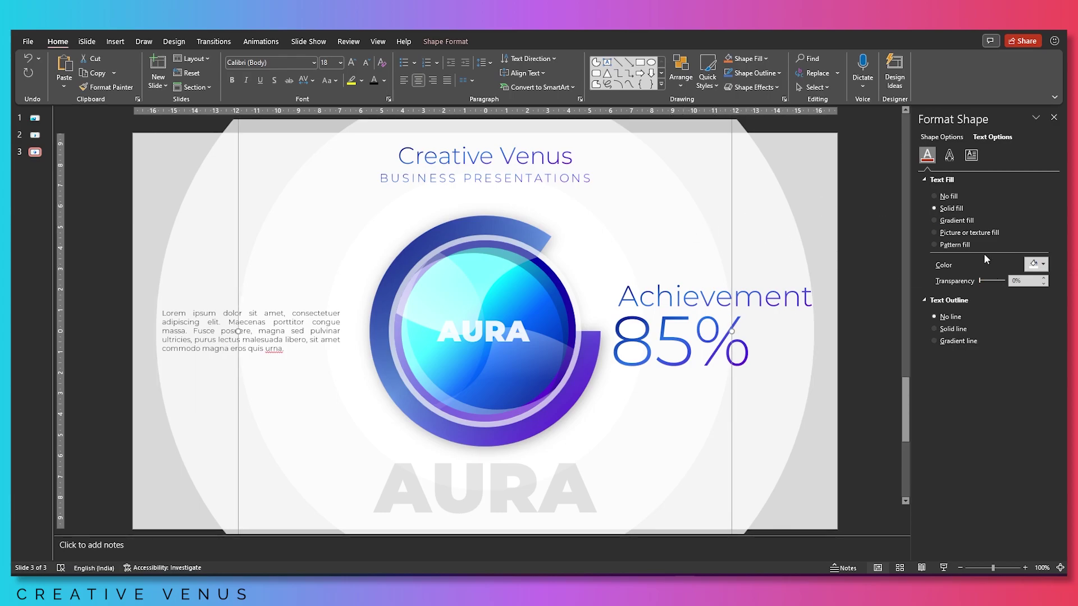
pyautogui.click(942, 137)
pyautogui.moveTo(989, 293); pyautogui.dragTo(993, 293)
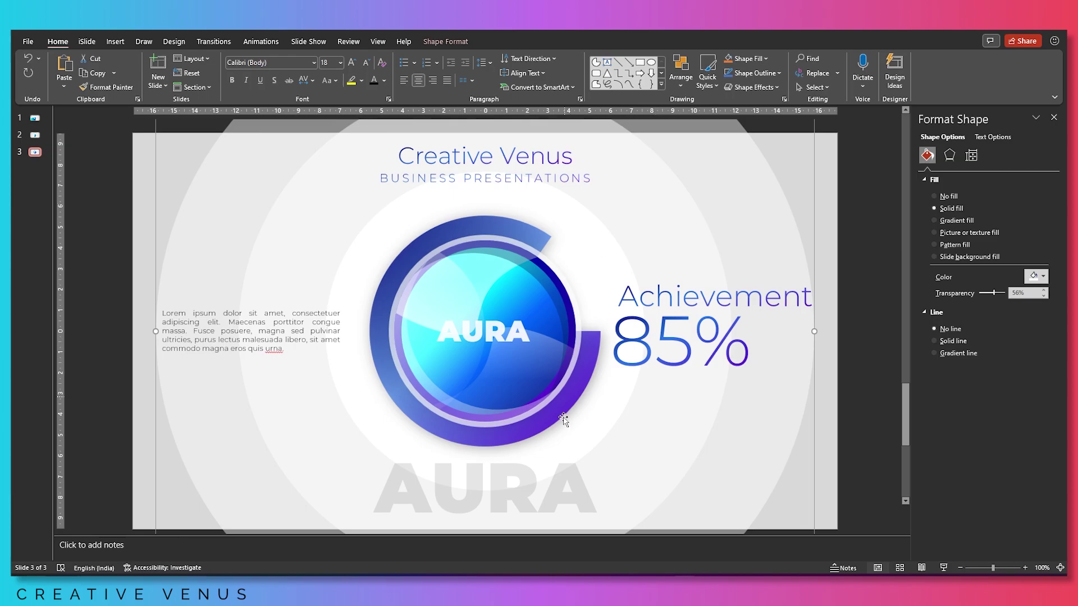
# - Add a Grow/Shrink emphasis animation to the three large background circles and display the list of slide animations
pyautogui.click(615, 265)
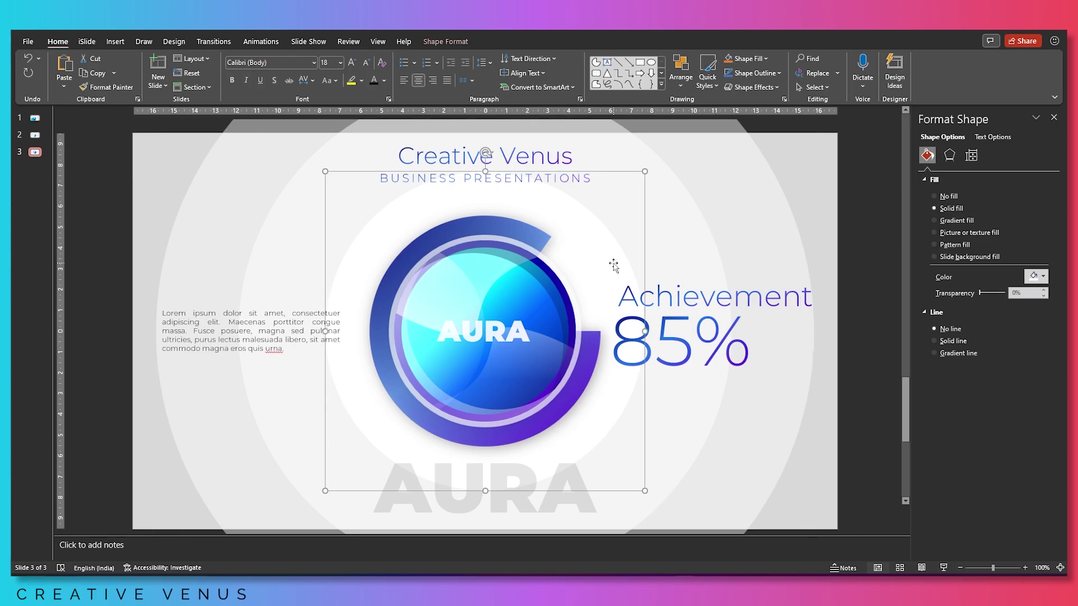
pyautogui.keyDown('shift'); pyautogui.click(670, 229); pyautogui.keyUp('shift')
pyautogui.keyDown('shift'); pyautogui.click(749, 194); pyautogui.keyUp('shift')
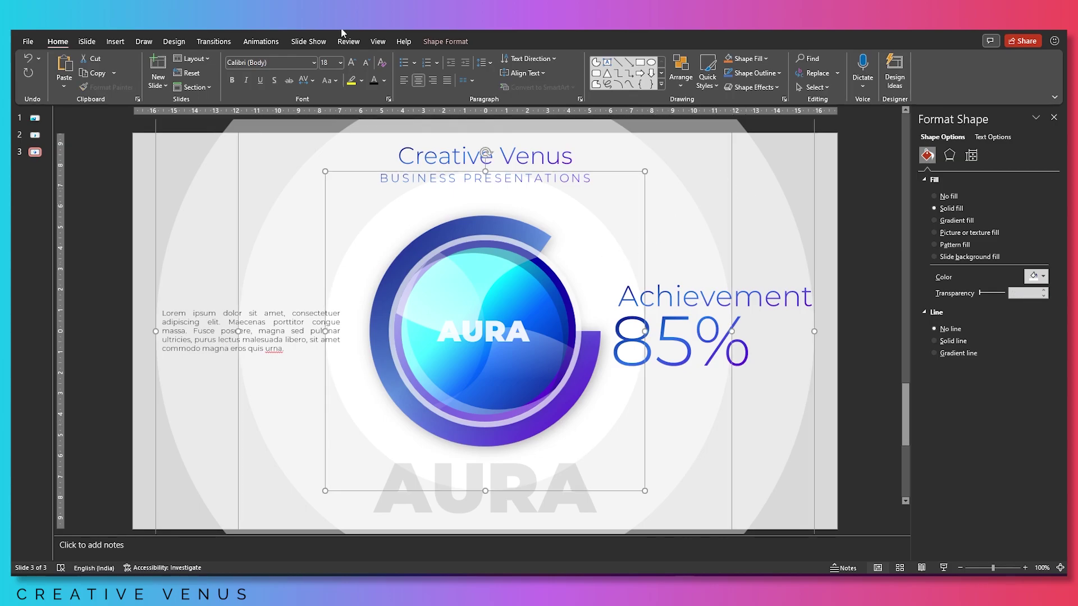
pyautogui.click(254, 44)
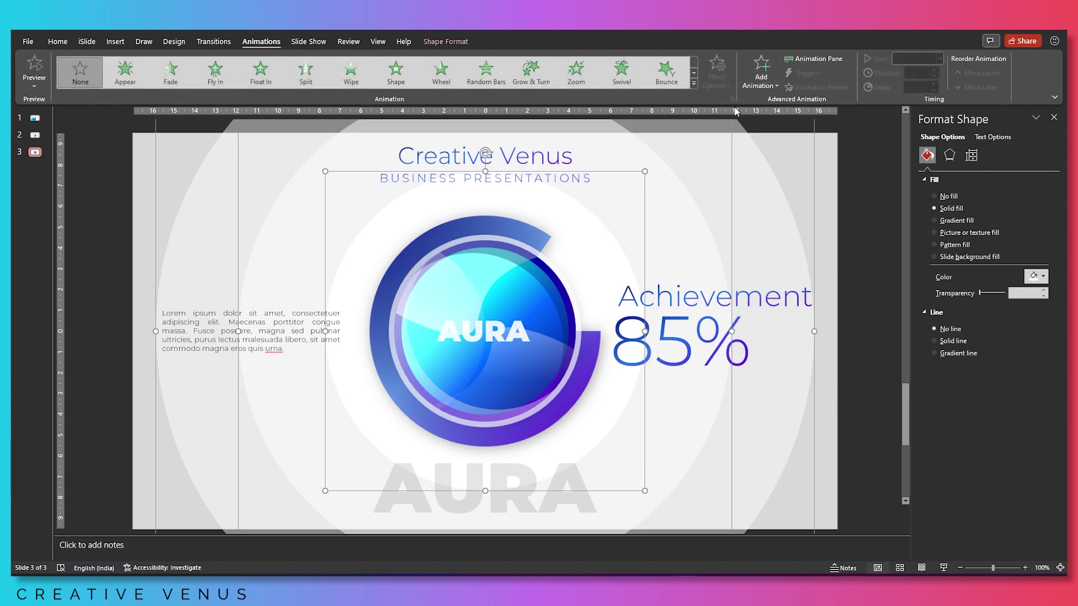
pyautogui.click(758, 81)
pyautogui.click(946, 237)
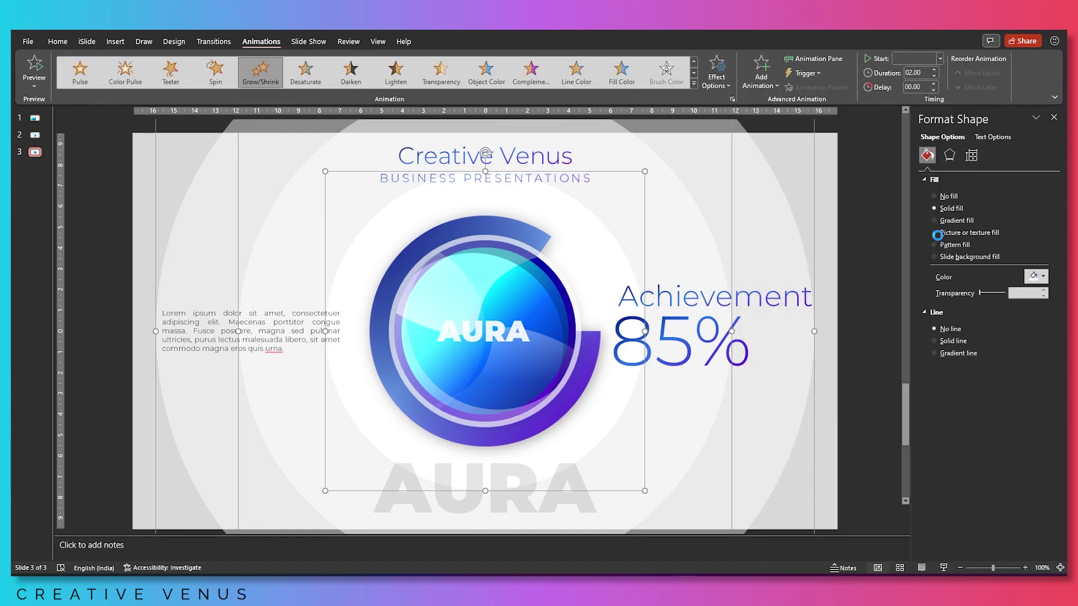
pyautogui.press('Escape')
pyautogui.click(813, 58)
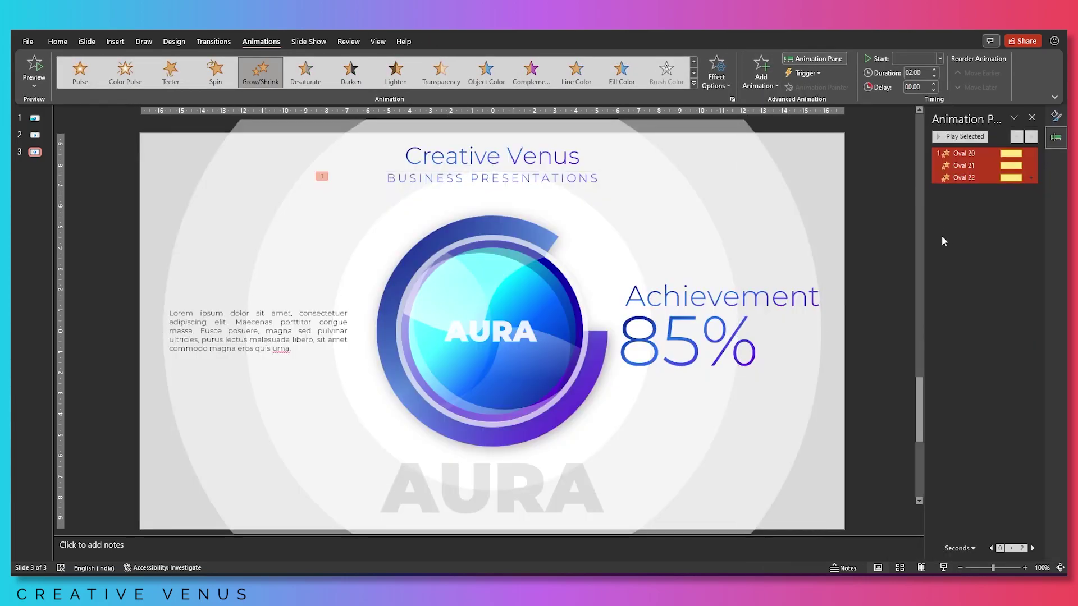
# - Make all three circle animations start With Previous and set their duration to 3.25 seconds
pyautogui.click(940, 58)
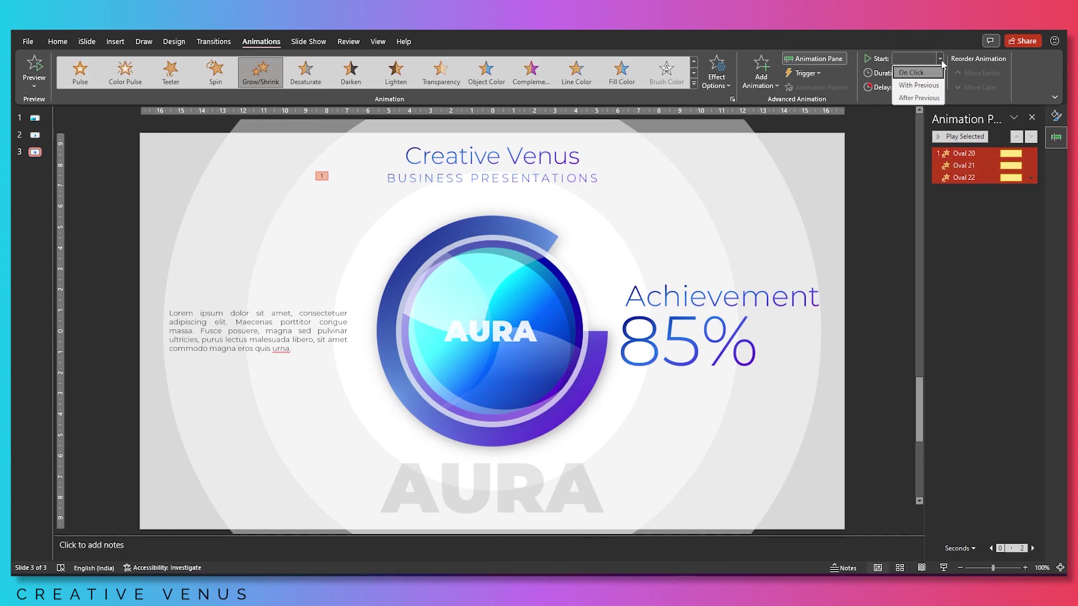
pyautogui.click(919, 85)
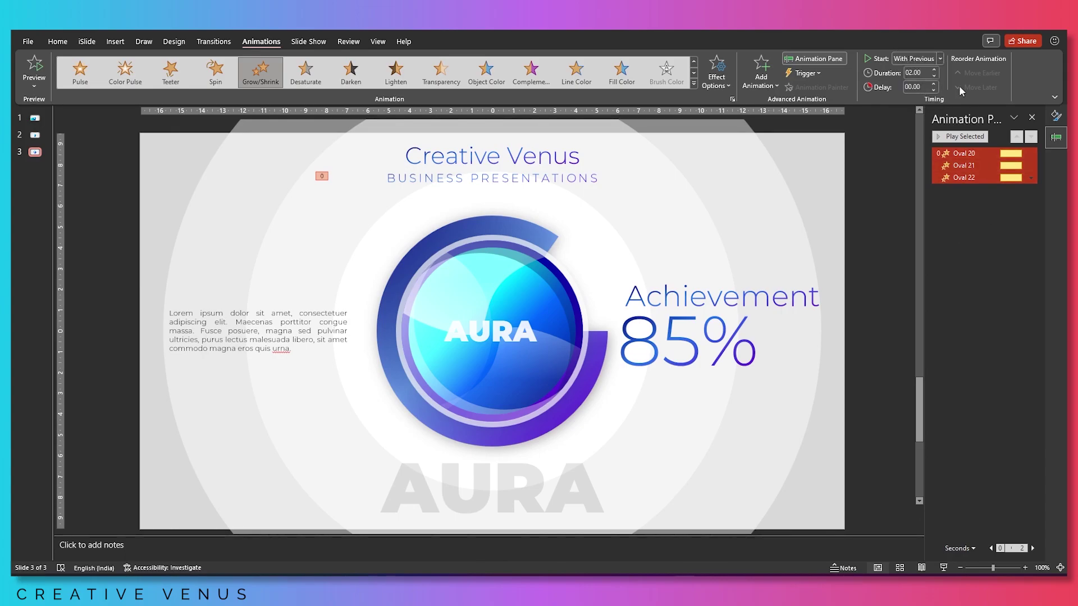
pyautogui.click(934, 70)
pyautogui.click(934, 70)
pyautogui.click(934, 70)
pyautogui.click(934, 69)
pyautogui.click(935, 69)
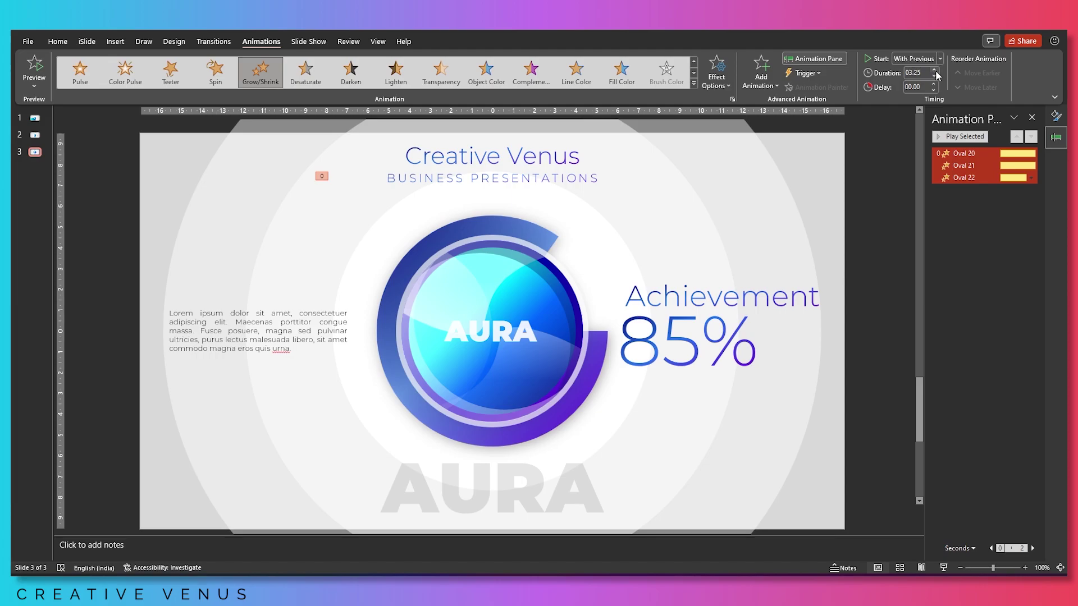
# - Set the Grow/Shrink duration to 4.75 seconds for Oval 21 and 6.25 seconds for Oval 22
pyautogui.keyDown('ctrl'); pyautogui.click(974, 155); pyautogui.keyUp('ctrl')
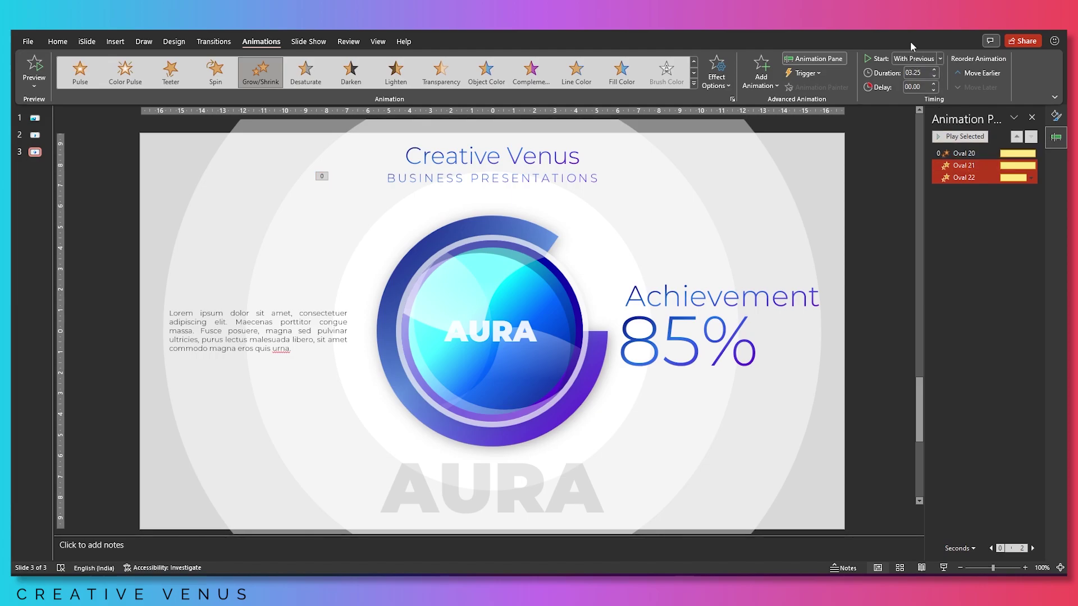
pyautogui.click(935, 70)
pyautogui.click(934, 69)
pyautogui.click(935, 70)
pyautogui.click(935, 70)
pyautogui.click(934, 69)
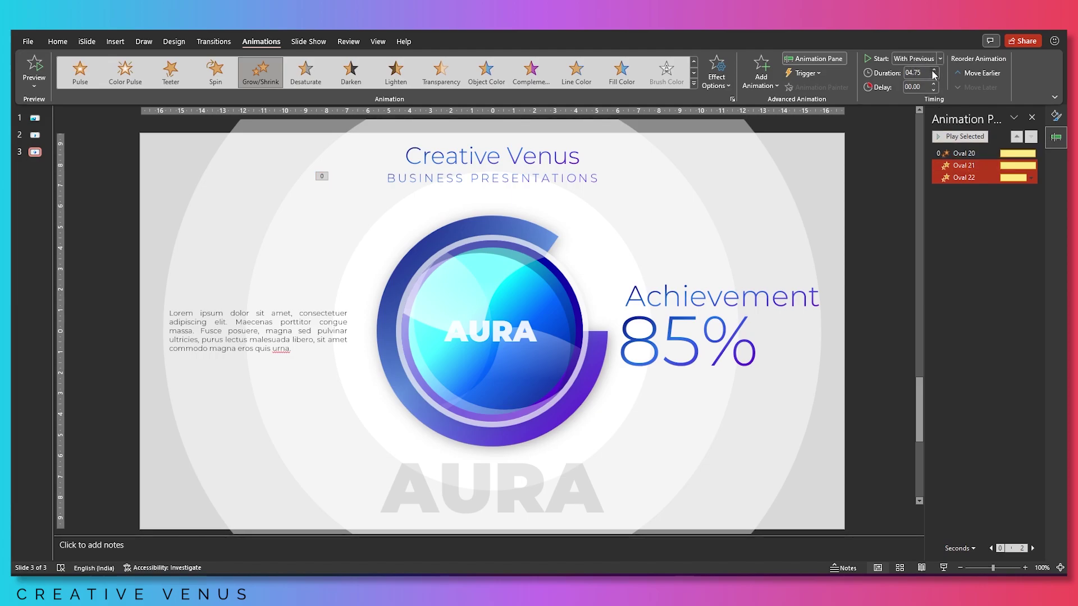
pyautogui.keyDown('ctrl'); pyautogui.click(957, 165); pyautogui.keyUp('ctrl')
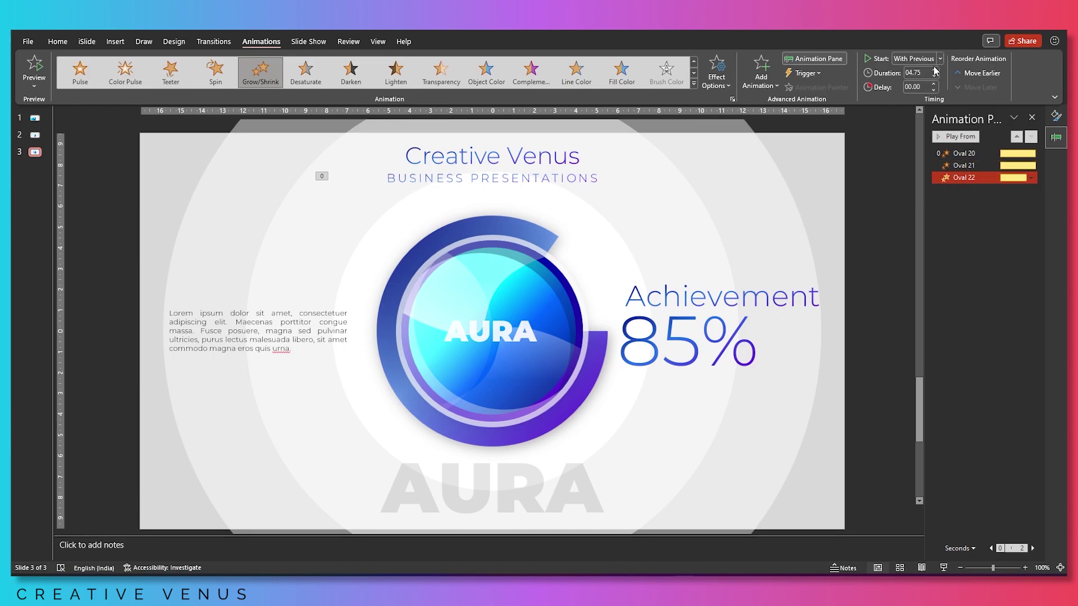
# - Turn on Auto-reverse and repeat Until End of Slide for all three circle animations, and preview the slide show
pyautogui.click(972, 154)
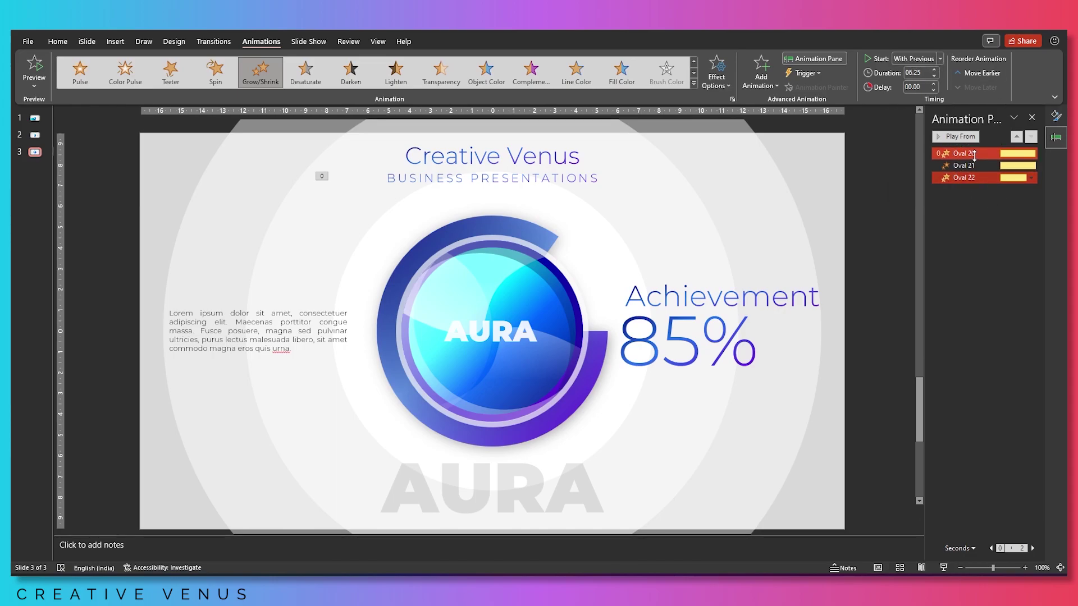
pyautogui.rightClick(975, 158)
pyautogui.click(976, 205)
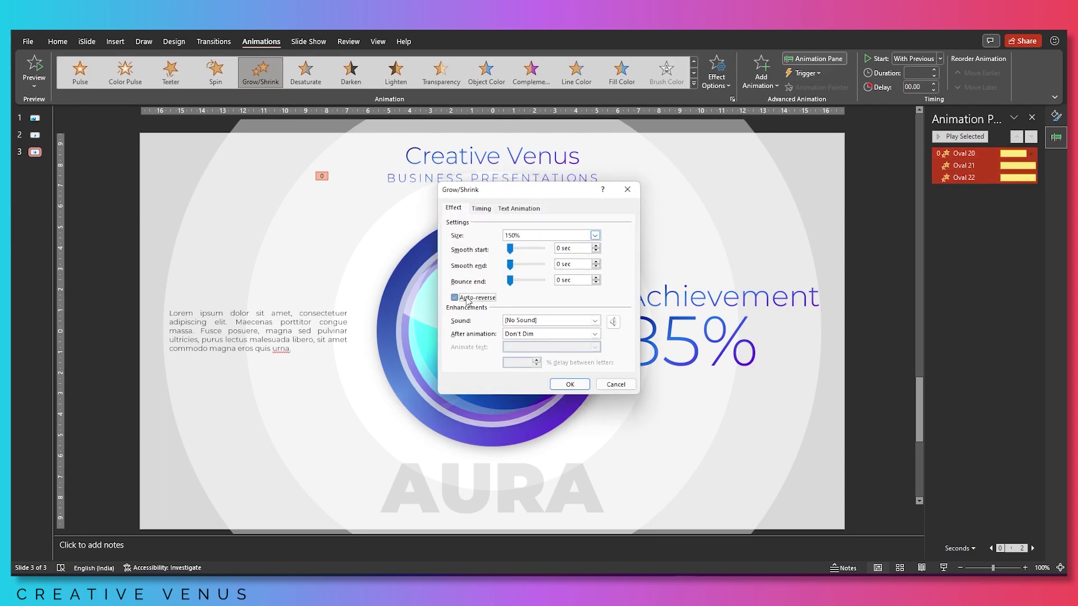
pyautogui.click(482, 208)
pyautogui.click(567, 263)
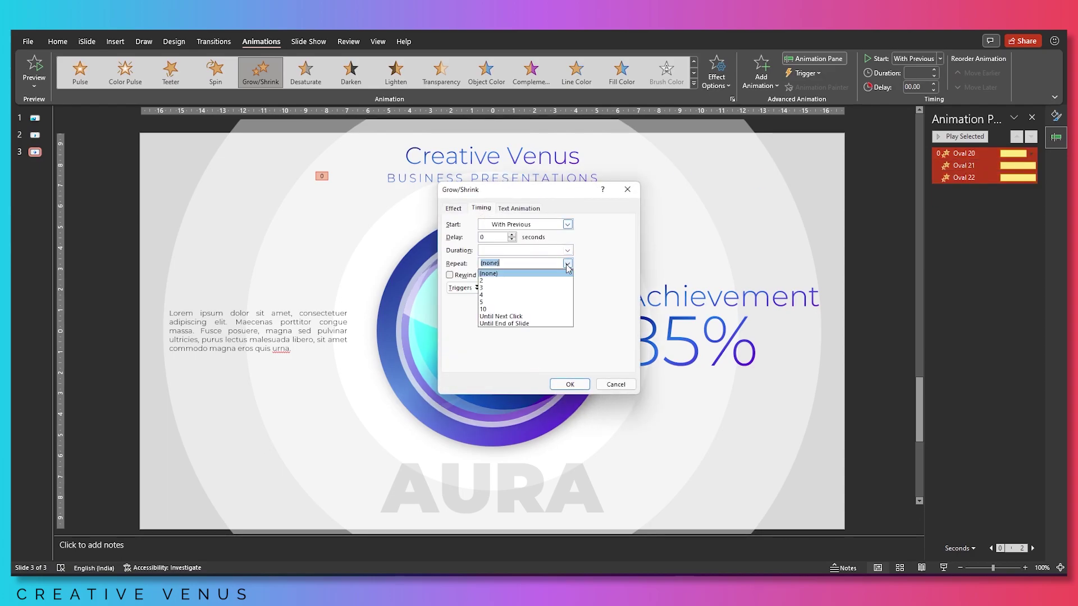
pyautogui.click(524, 325)
pyautogui.click(576, 388)
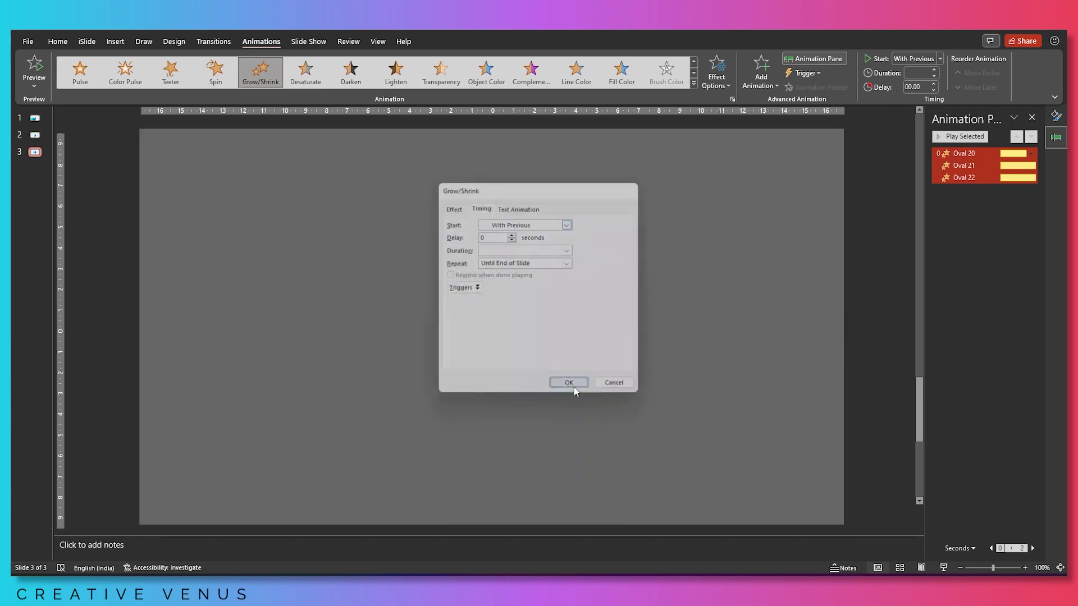
pyautogui.click(945, 568)
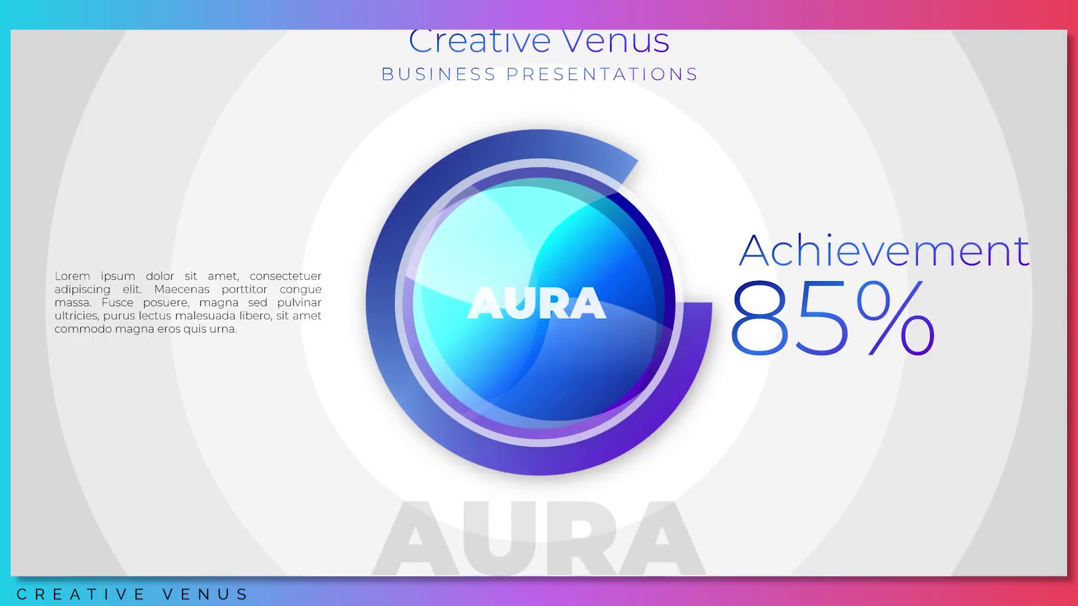
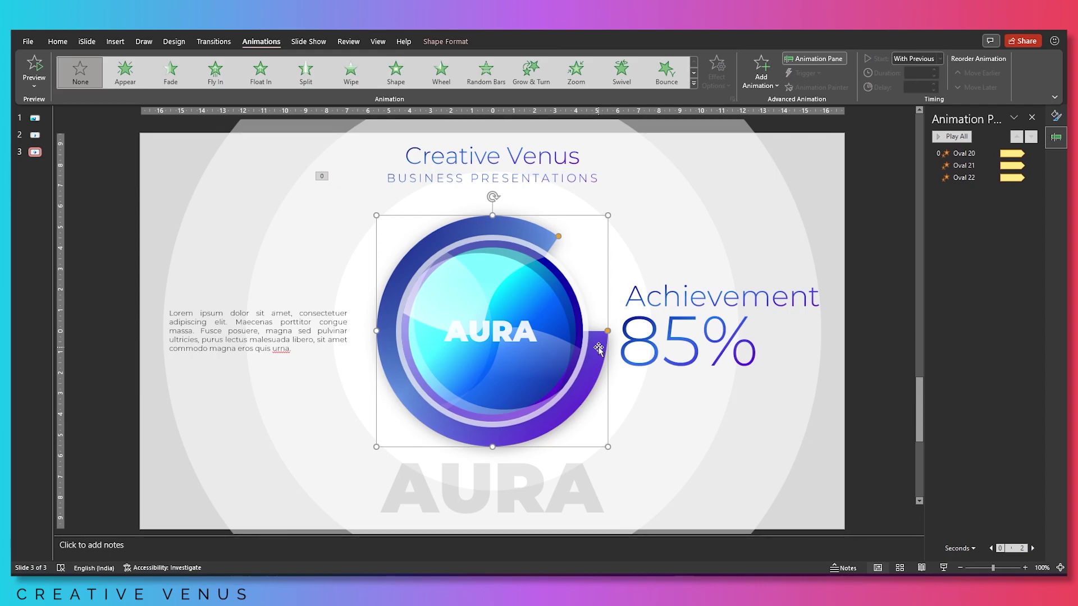
# - Draw an arc about 11.55 cm wide and high and move it off the ring to around the Lorem ipsum paragraph
pyautogui.click(116, 42)
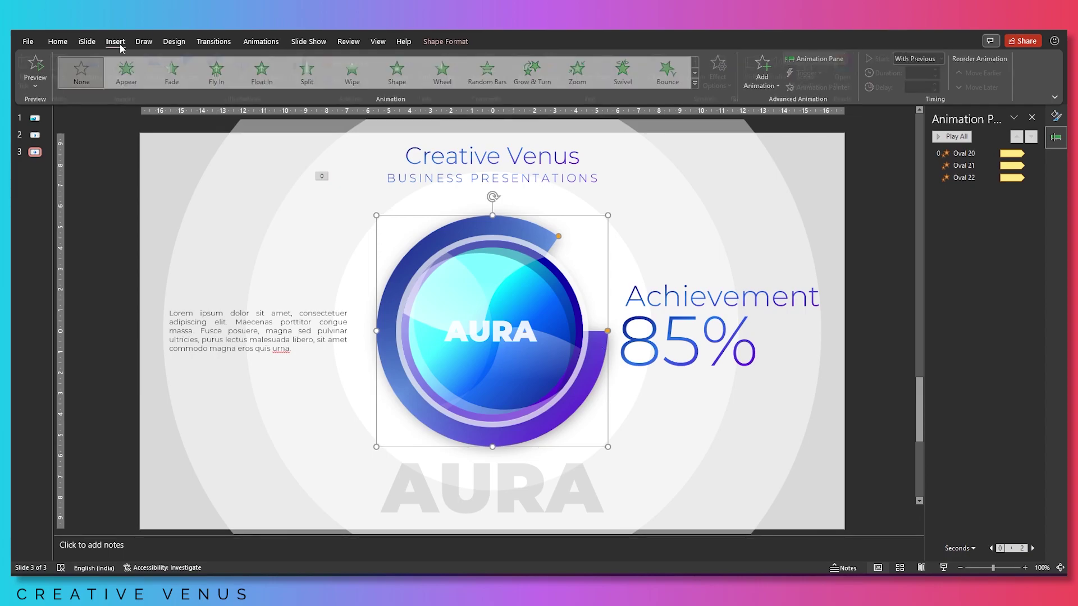
pyautogui.click(197, 83)
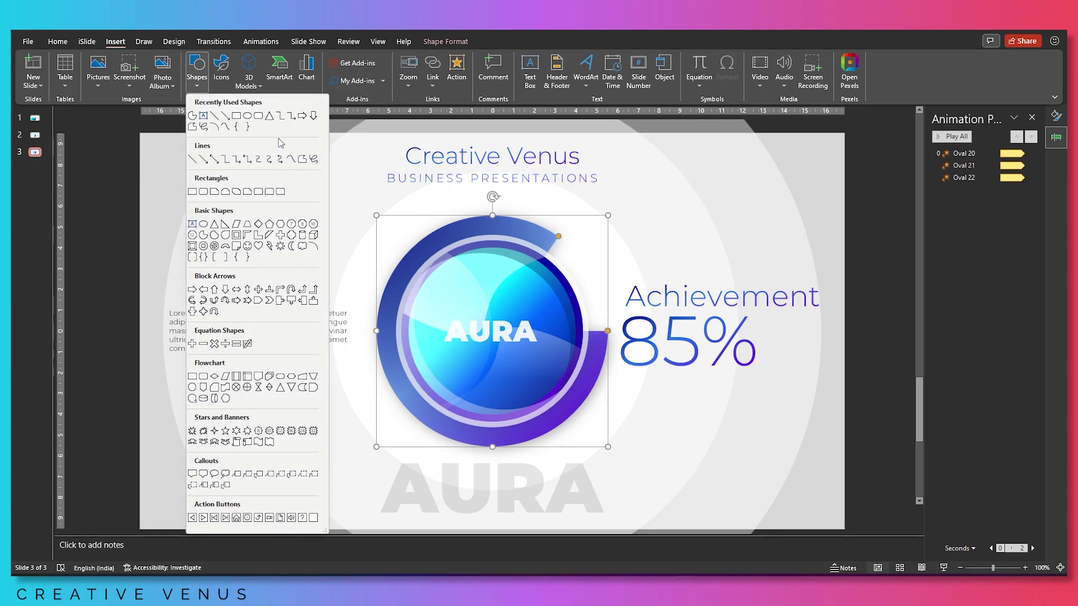
pyautogui.click(216, 129)
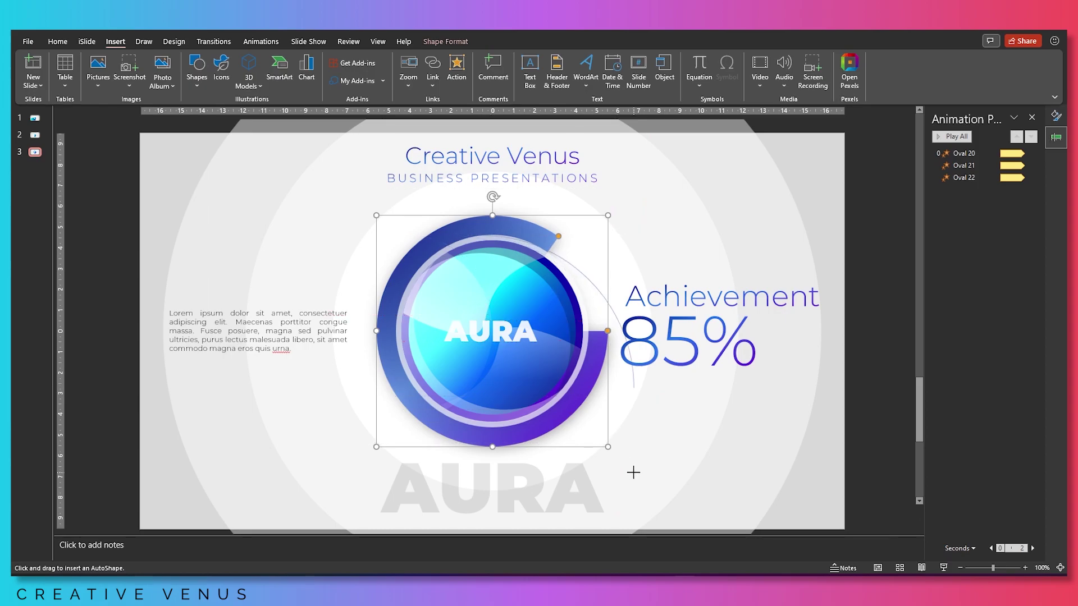
pyautogui.moveTo(568, 475); pyautogui.dragTo(327, 235)
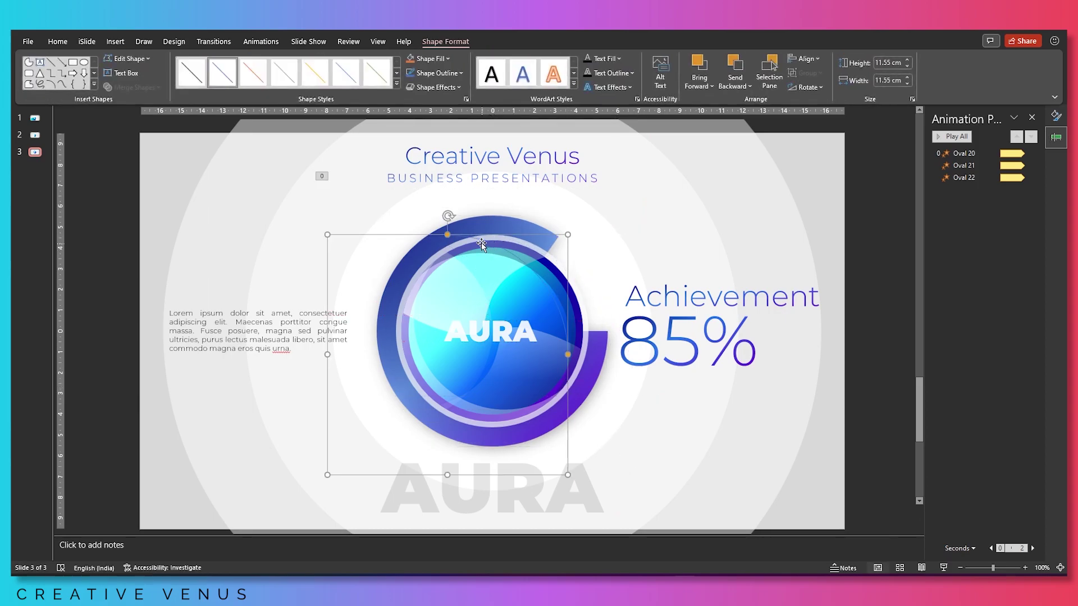
pyautogui.moveTo(477, 241); pyautogui.dragTo(266, 209)
# - Reshape the arc into a nearly full circle with a gap at its upper right, like the thick gradient ring
pyautogui.click(453, 230)
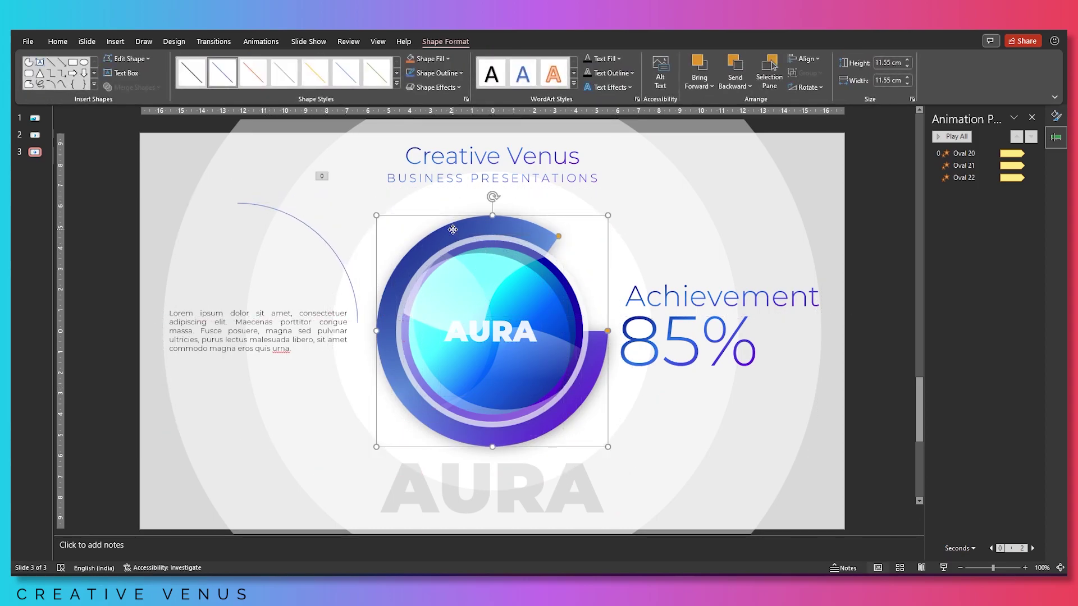
pyautogui.click(293, 219)
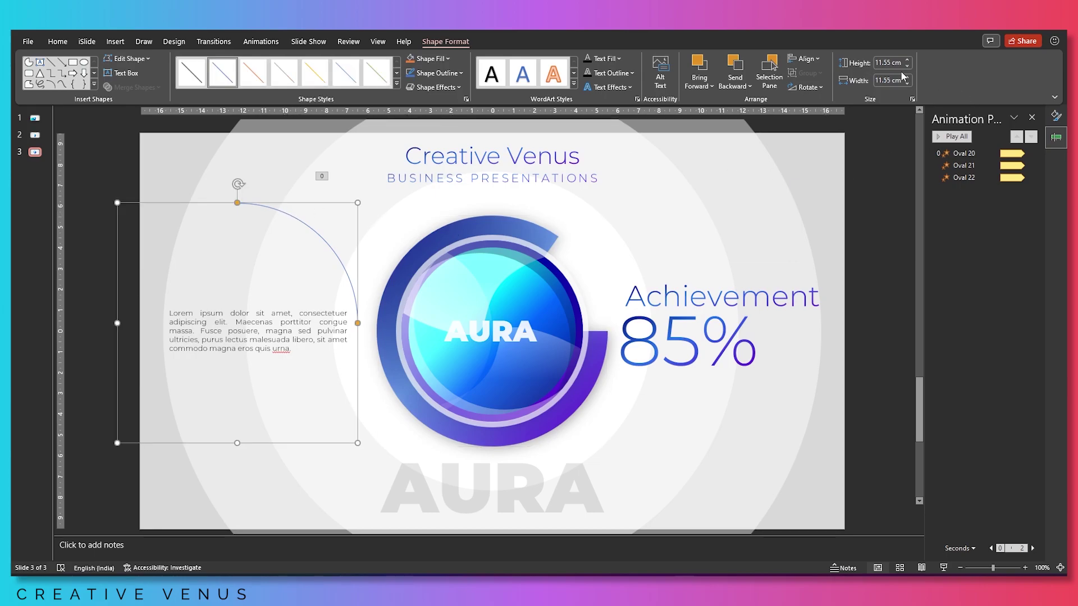
pyautogui.moveTo(358, 324); pyautogui.dragTo(308, 226)
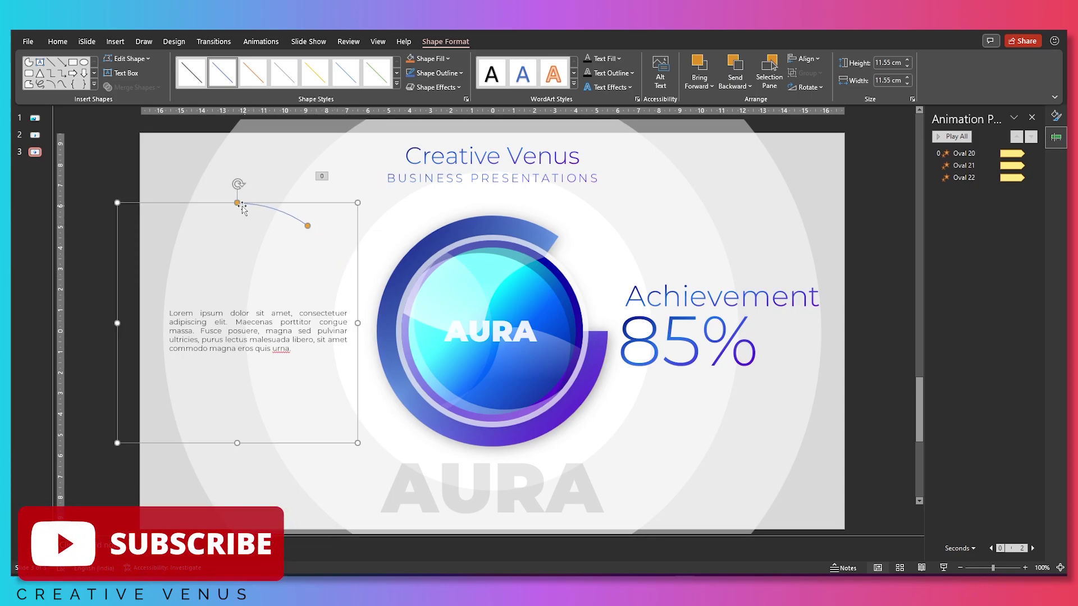
pyautogui.click(375, 290)
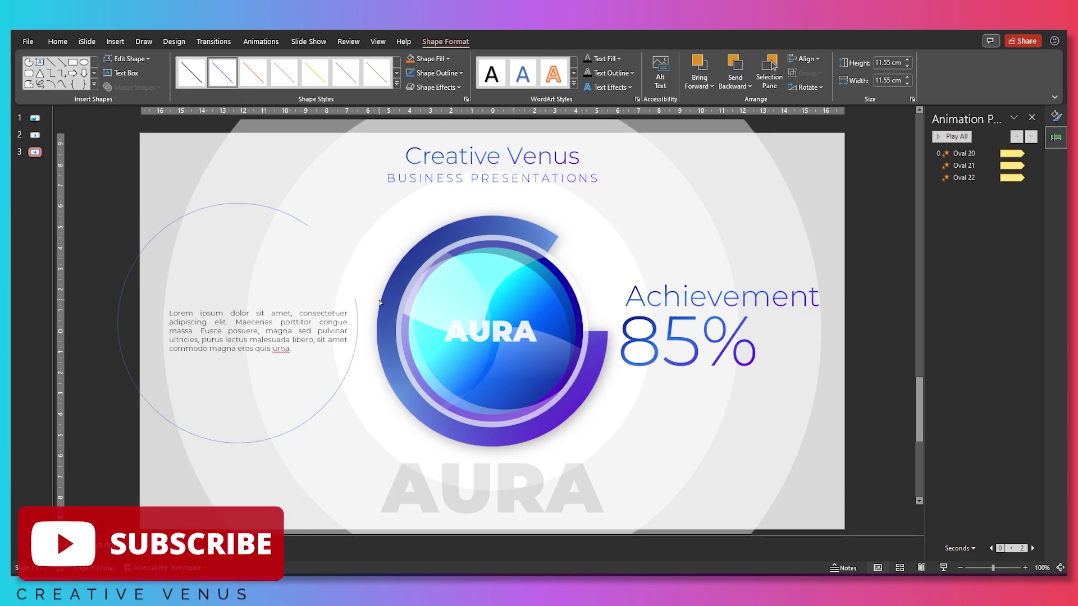
pyautogui.click(358, 317)
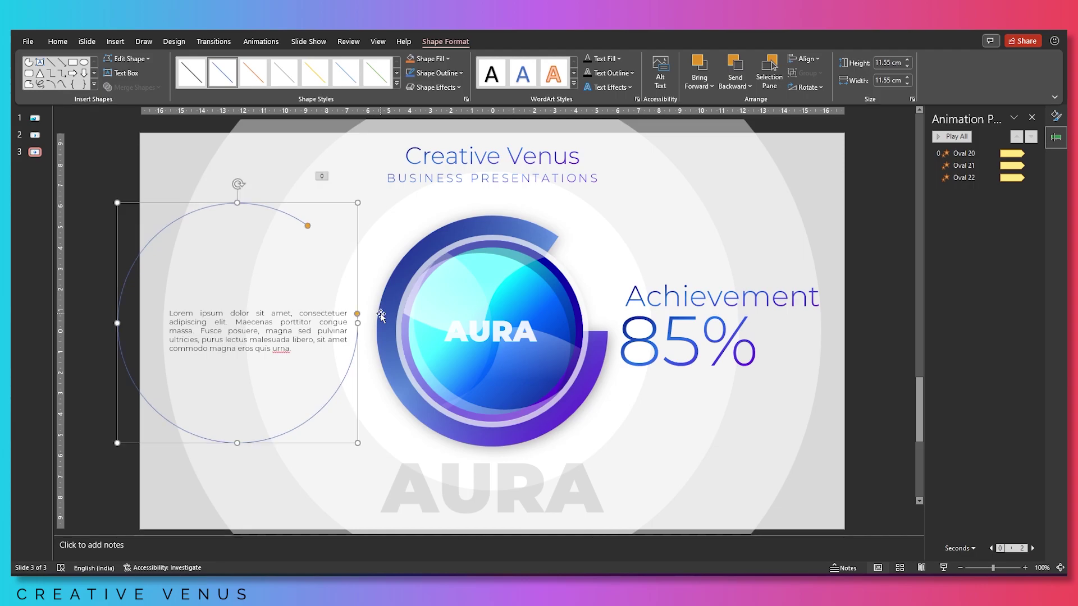
# - Give the arc a gradient line with a cyan first stop and a blue stop at 74%
pyautogui.click(1056, 116)
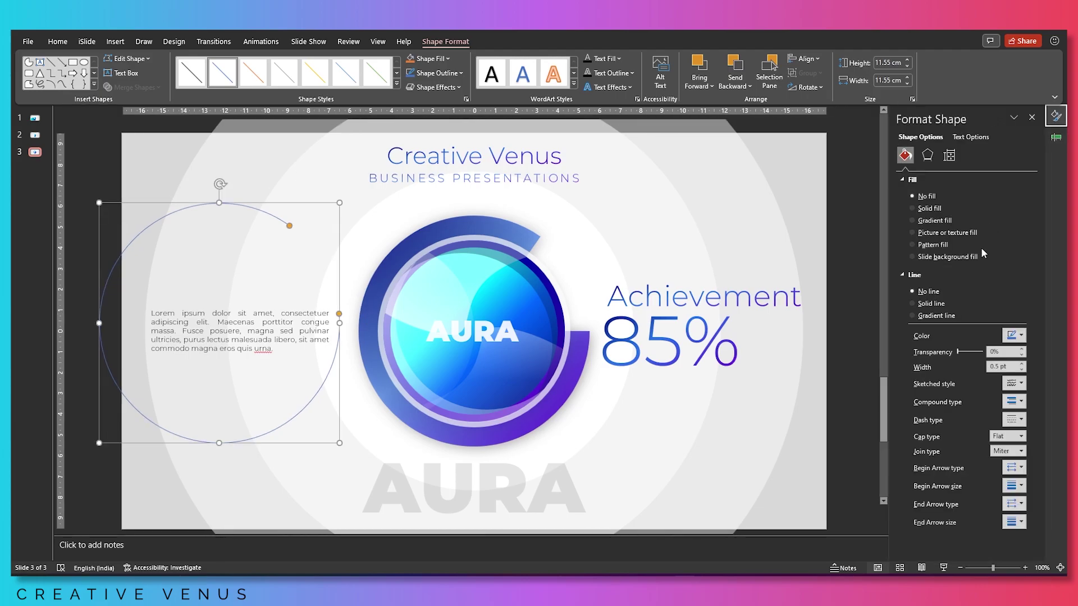
pyautogui.click(931, 316)
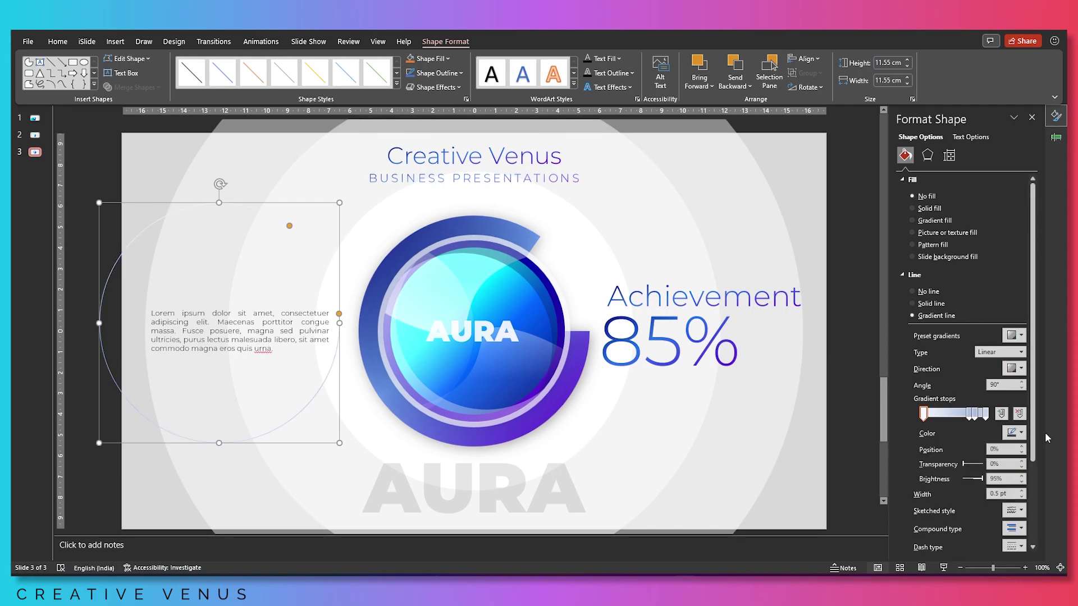
pyautogui.click(1022, 437)
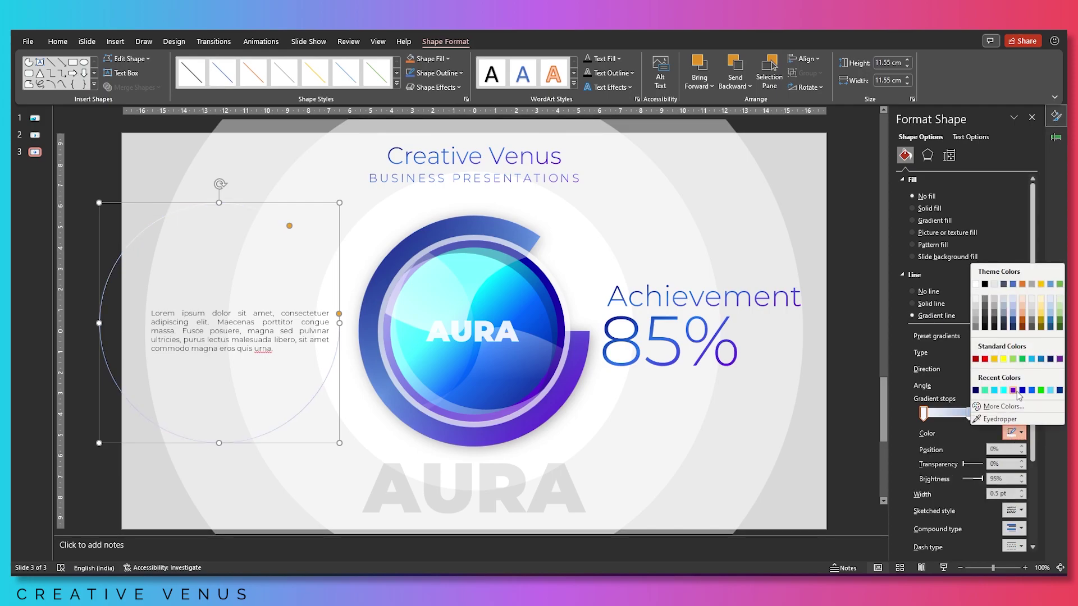
pyautogui.click(985, 390)
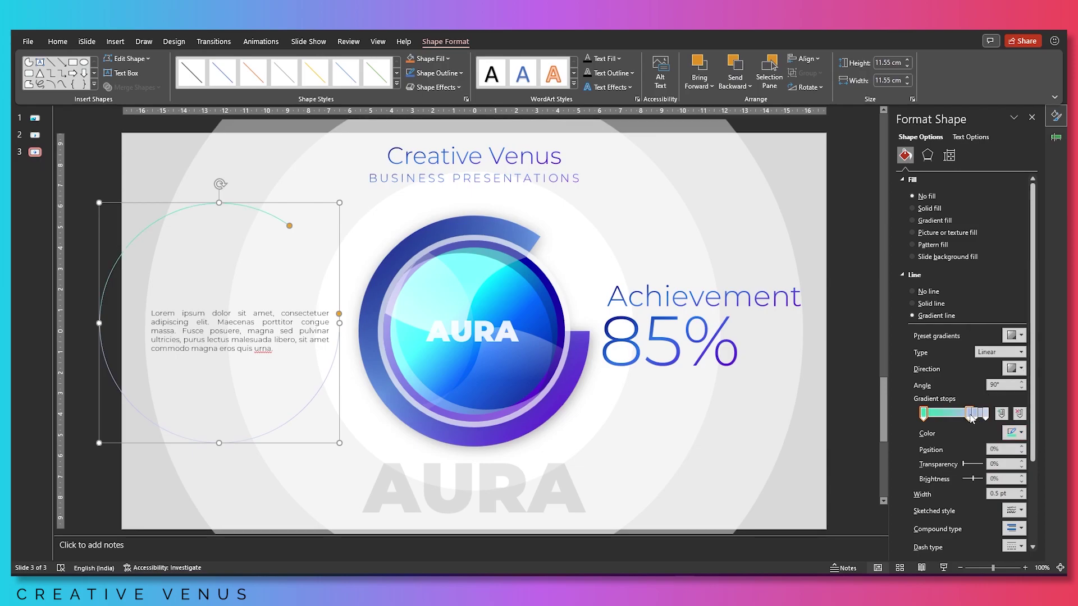
pyautogui.click(1012, 436)
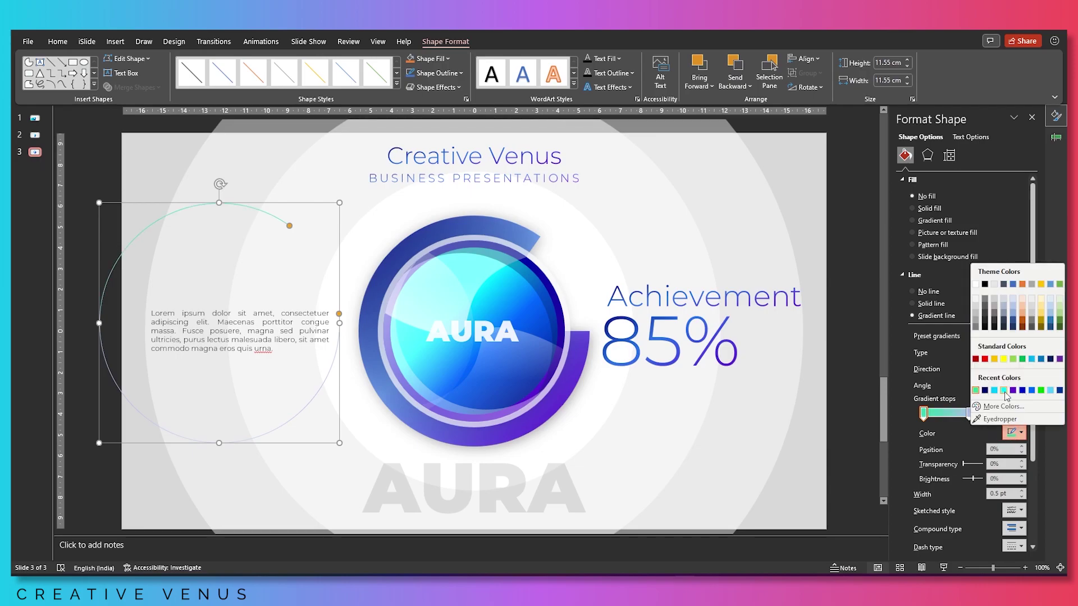
pyautogui.click(1003, 390)
pyautogui.click(967, 414)
pyautogui.click(1014, 432)
pyautogui.click(1032, 390)
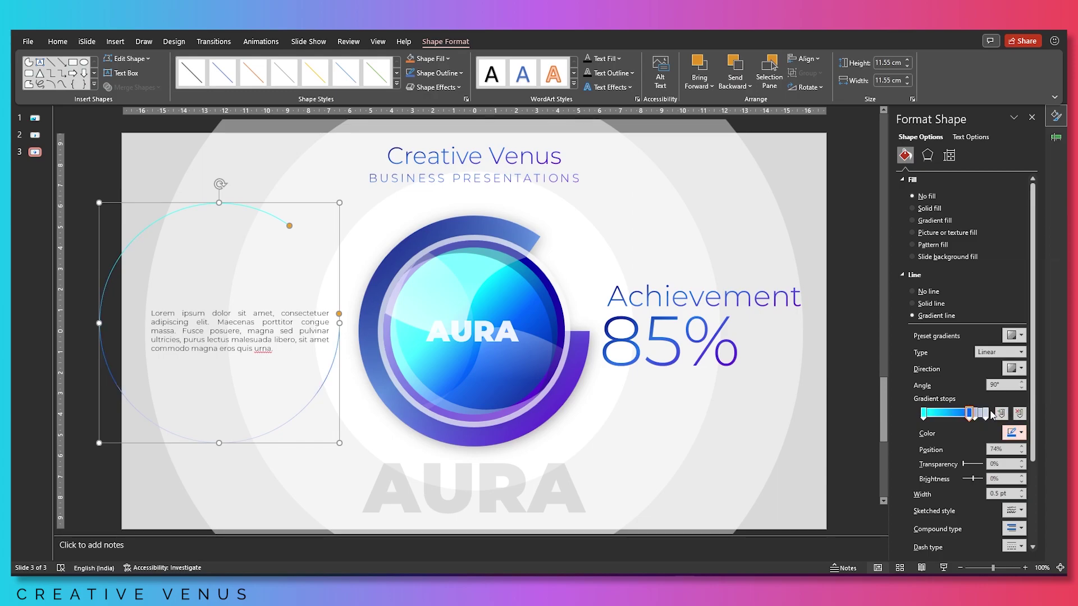
# - Remove the 83% stop from the arc's line gradient and color the 100% stop purple
pyautogui.click(975, 414)
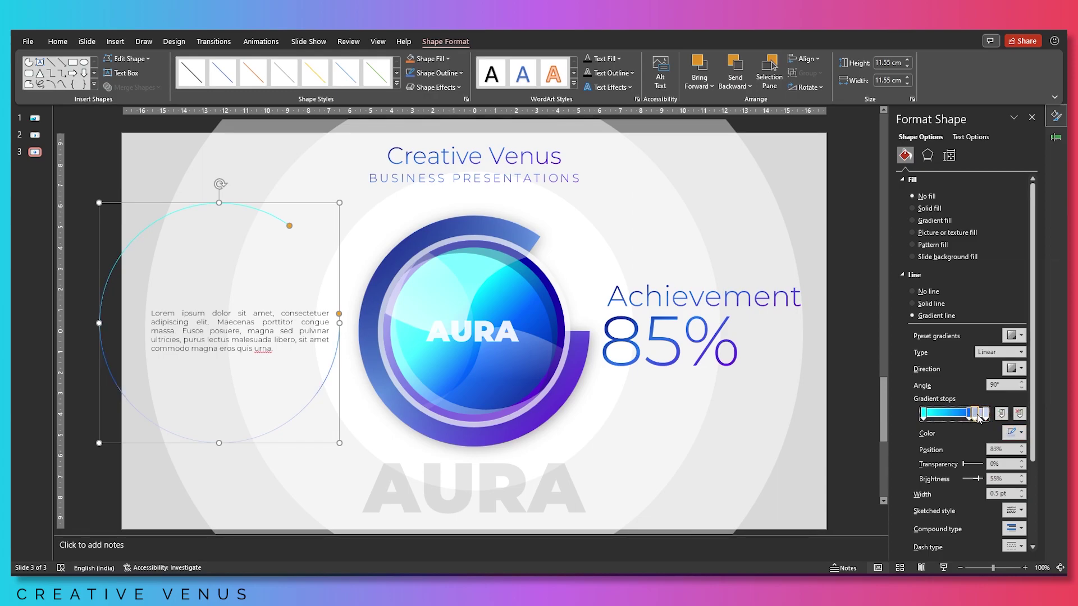
pyautogui.click(1020, 413)
pyautogui.click(986, 415)
pyautogui.click(1012, 433)
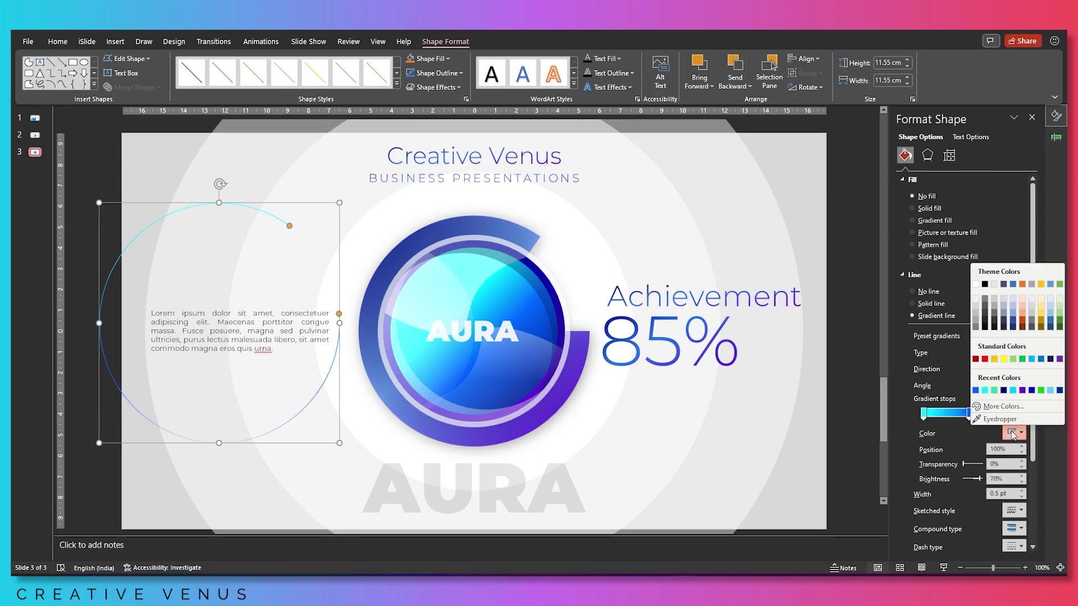
pyautogui.click(1023, 392)
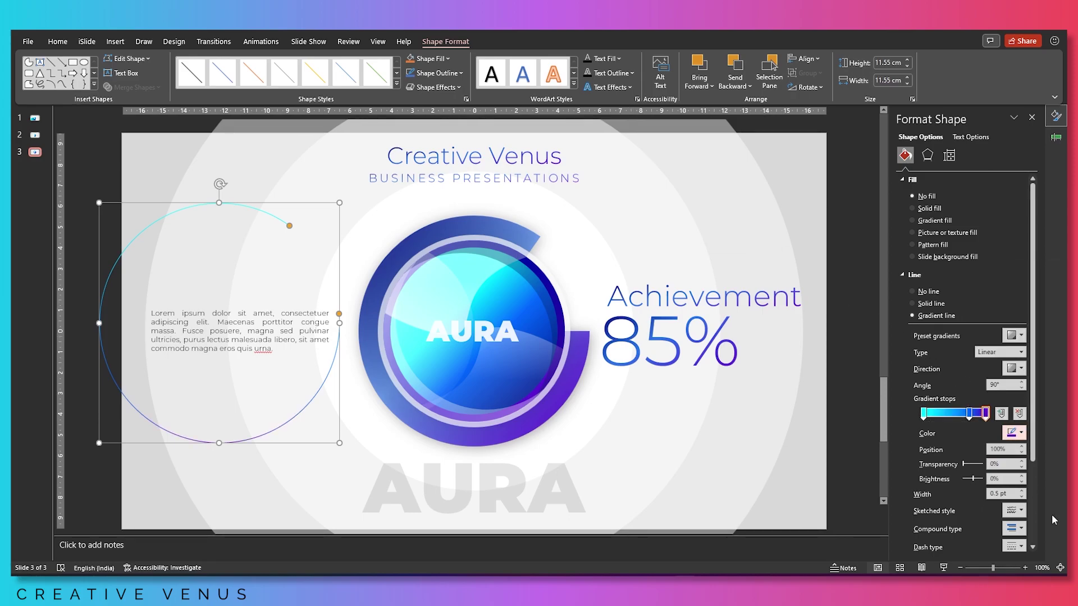
# - Thicken the arc's gradient line to 38.25 pt
pyautogui.click(1022, 491)
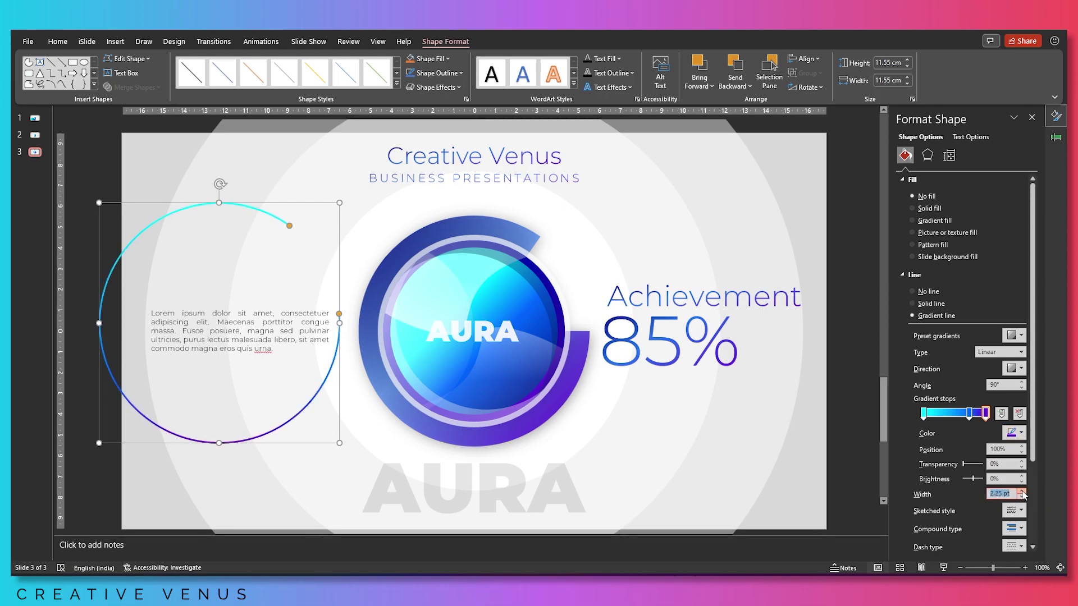
pyautogui.click(1022, 492)
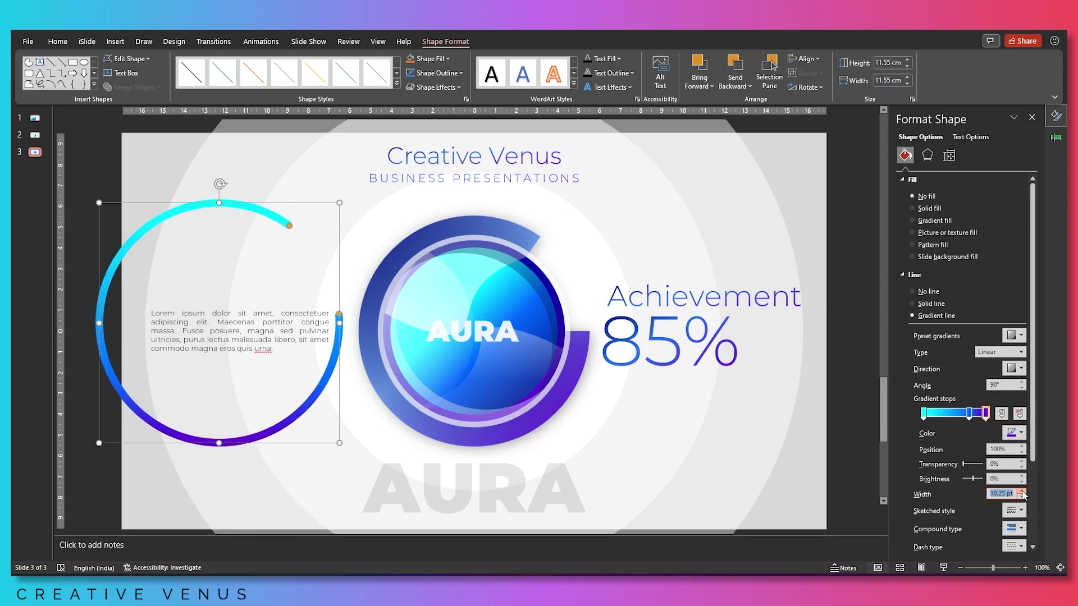
pyautogui.click(1021, 492)
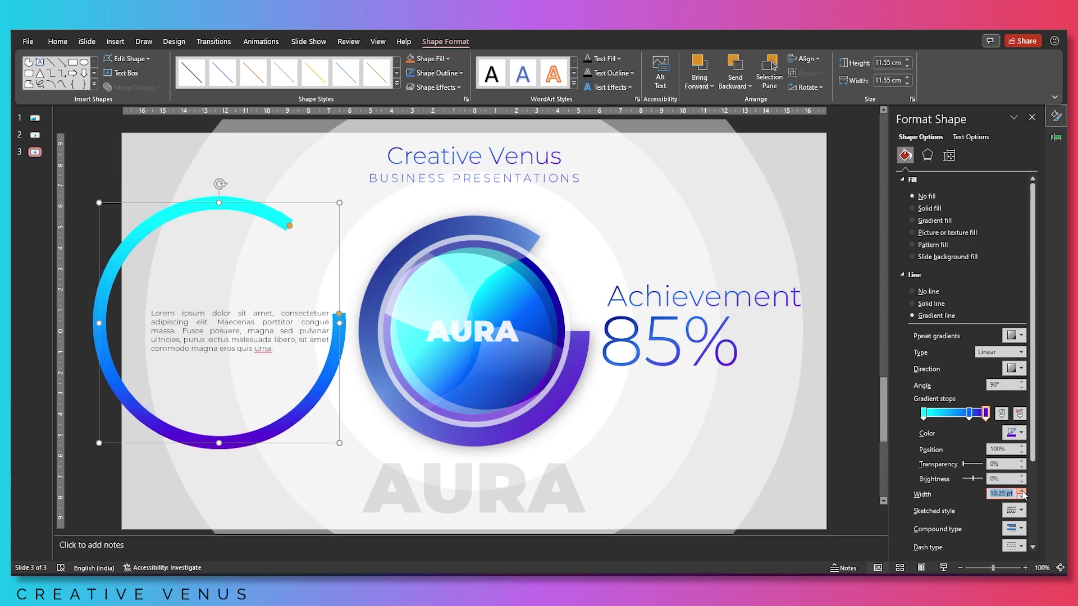
pyautogui.click(1022, 492)
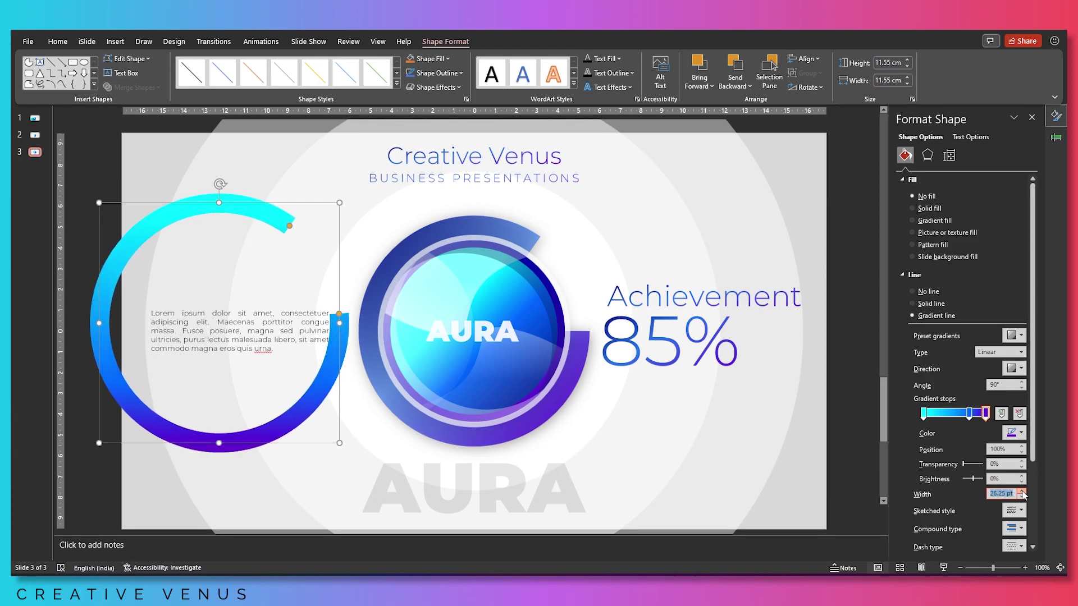
pyautogui.click(1021, 492)
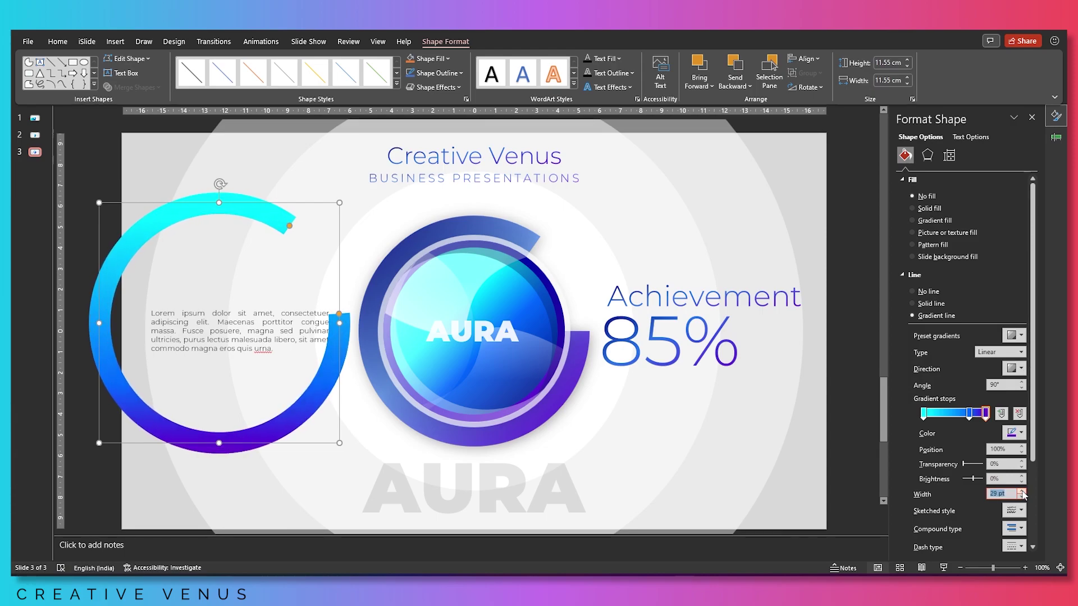
pyautogui.click(1022, 492)
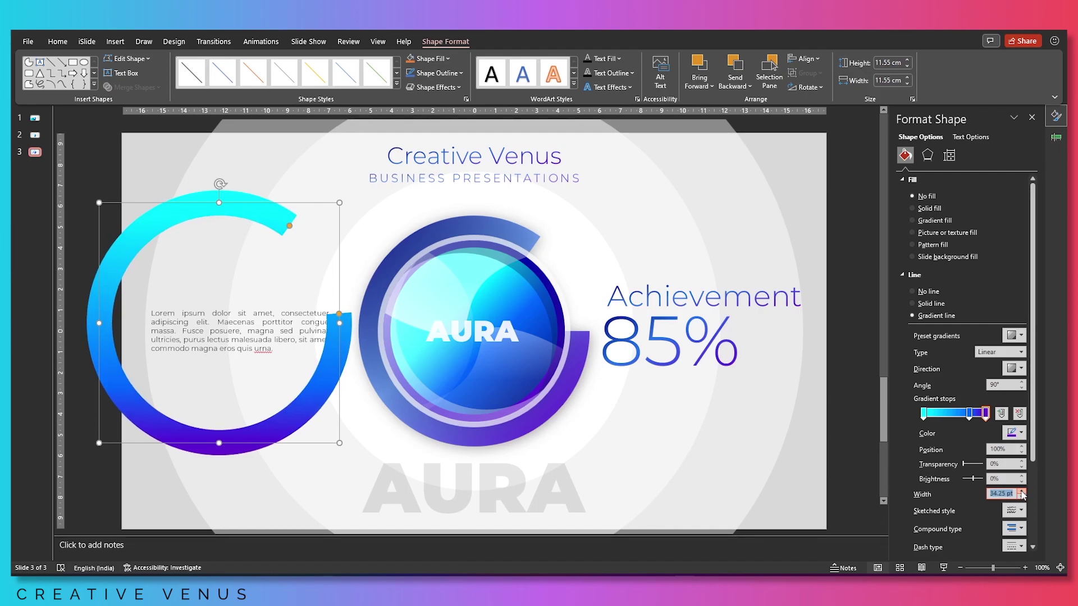
pyautogui.click(1022, 492)
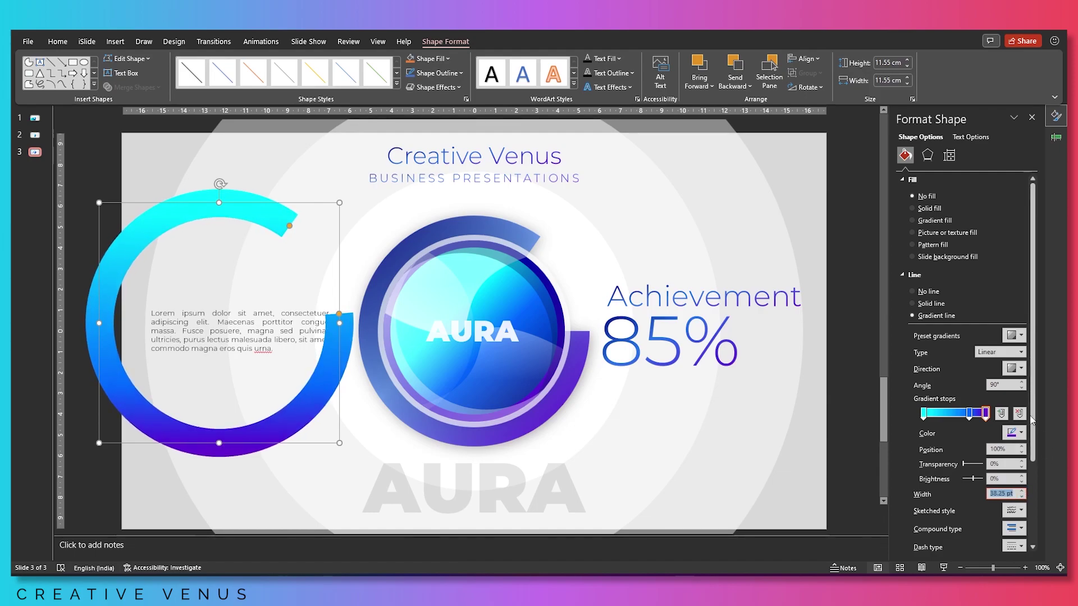
# - Set both the cap type and the join type of the arc's line to Round
pyautogui.scroll(-2, 1022, 461)
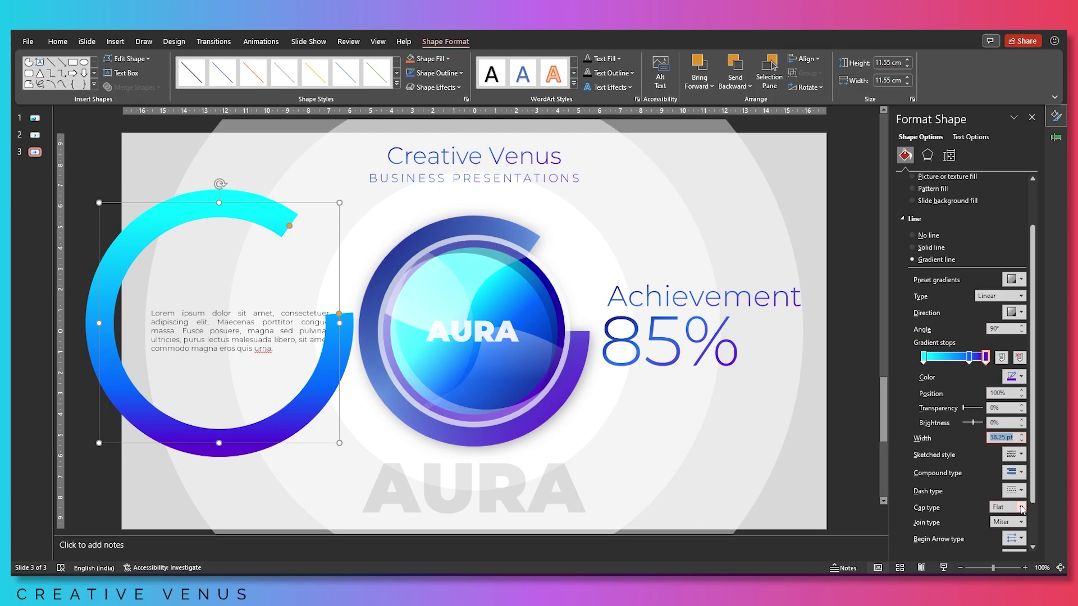
pyautogui.click(1022, 509)
pyautogui.click(1005, 518)
pyautogui.click(1022, 523)
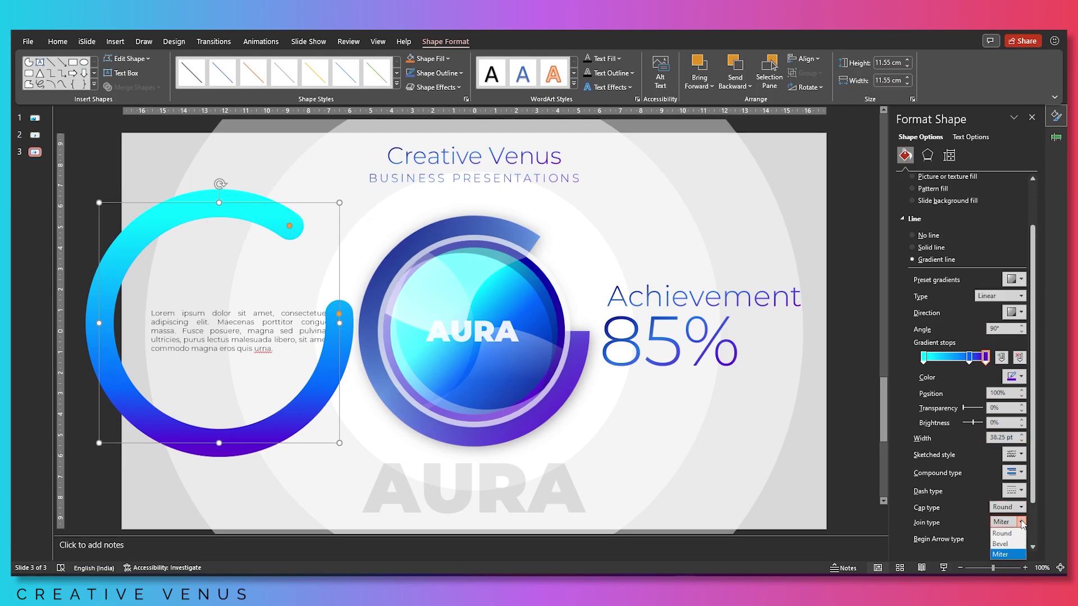
pyautogui.click(1002, 534)
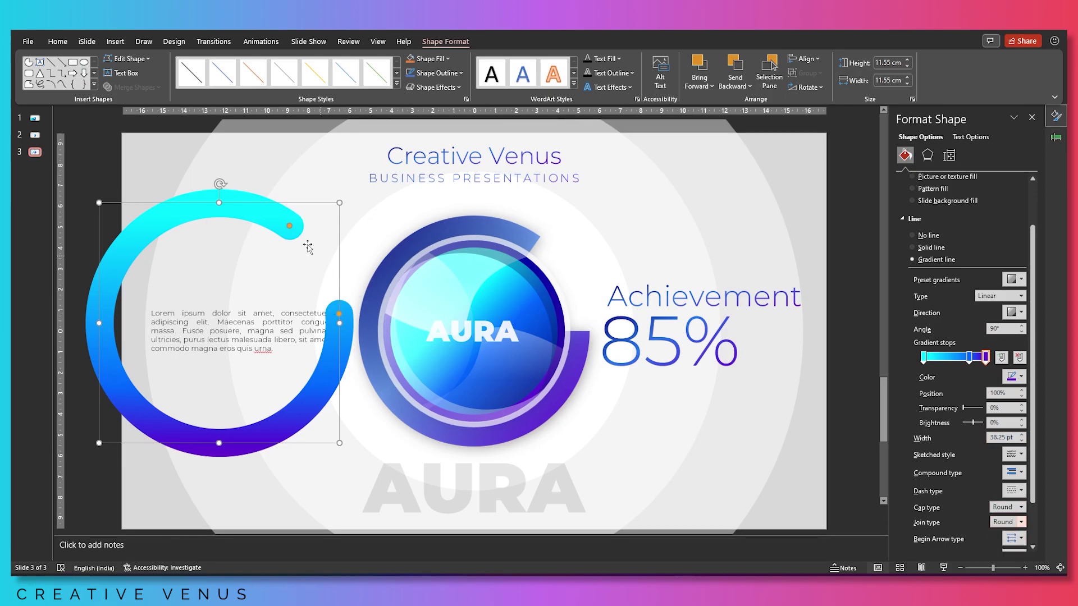
# - Widen the arc's gap by shortening its upper end slightly and reduce the line width to 36 pt
pyautogui.moveTo(289, 228); pyautogui.dragTo(273, 217)
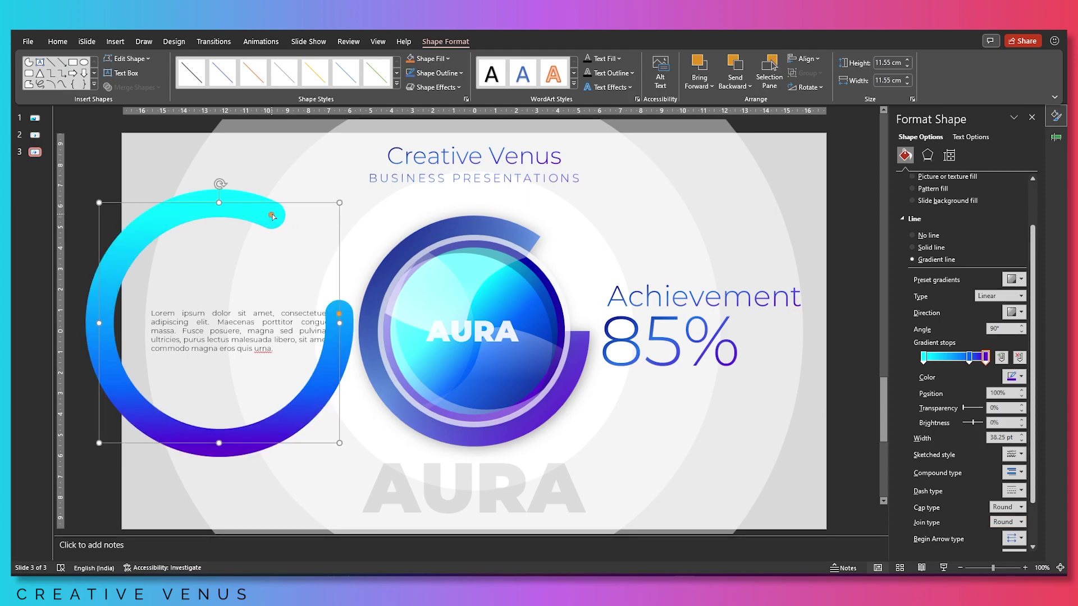
pyautogui.click(1022, 441)
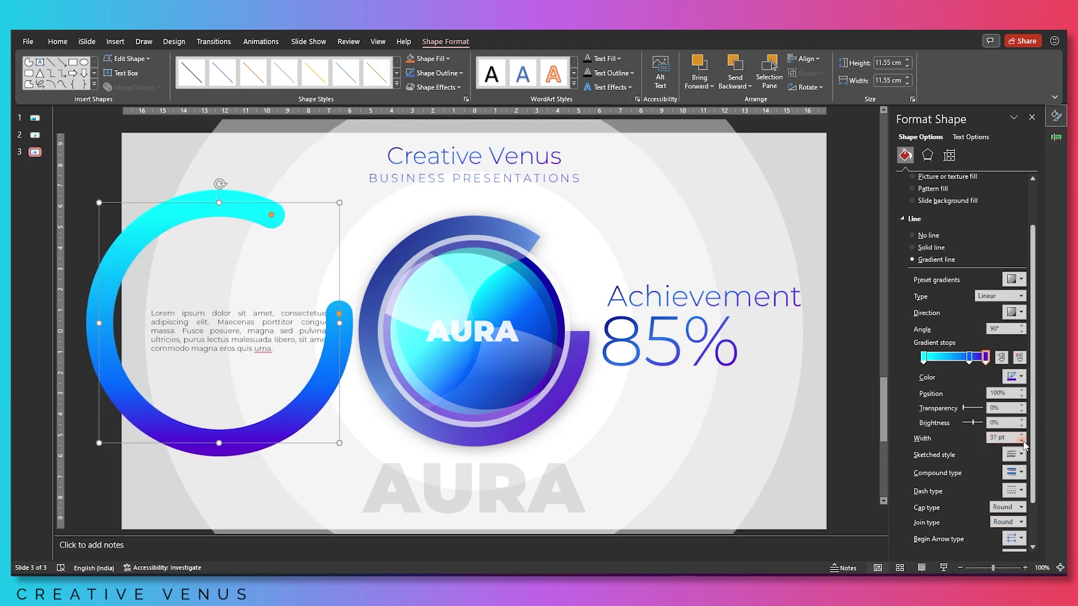
# - Delete the old thick gradient ring around the AURA sphere
pyautogui.click(584, 358)
pyautogui.press('Delete')
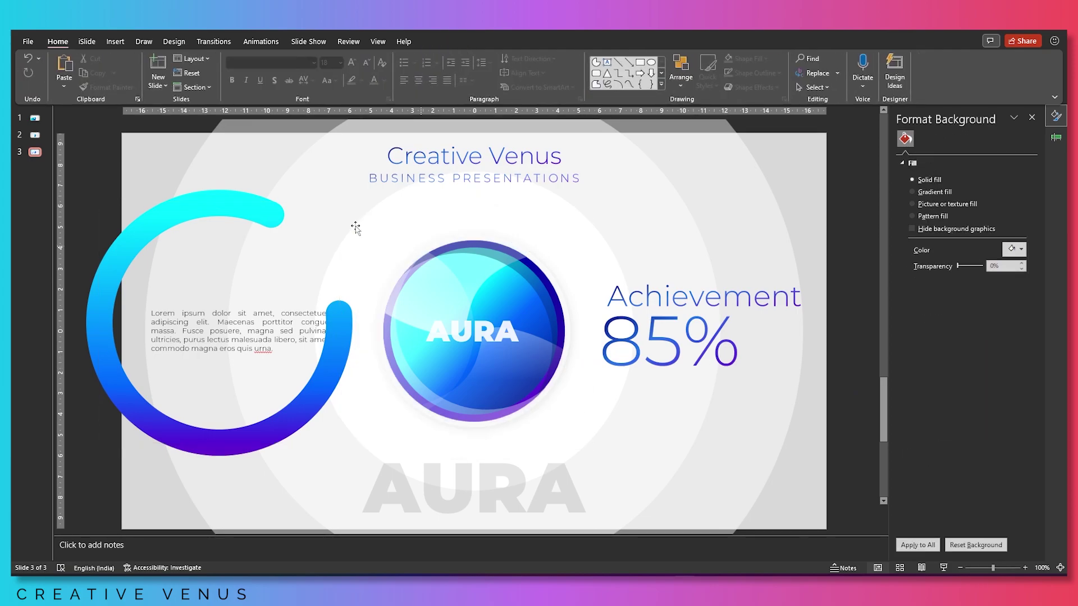
pyautogui.click(252, 206)
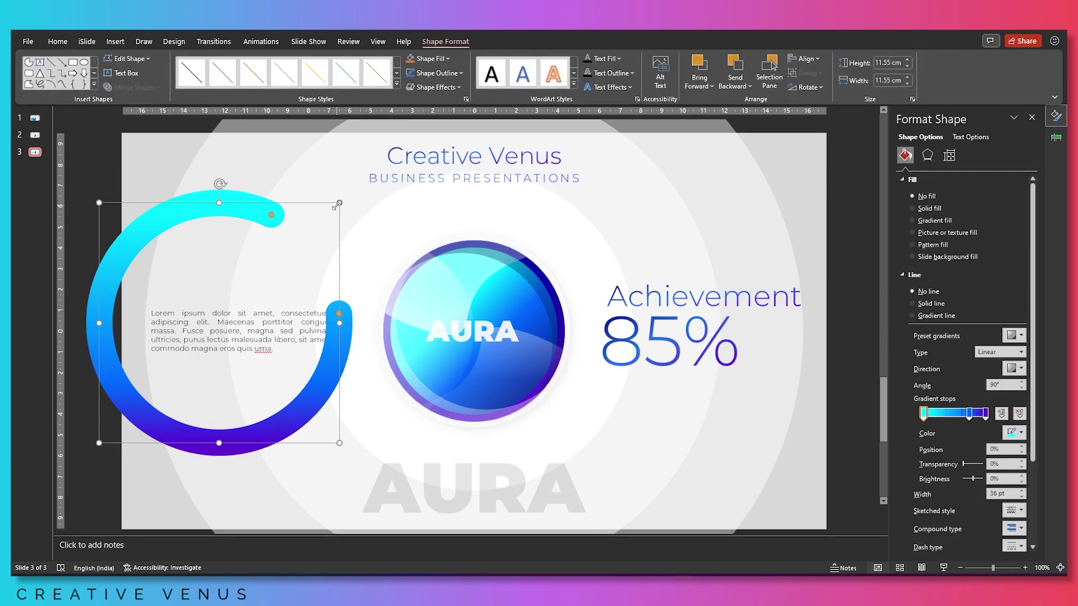
pyautogui.hotkey('ctrl', 'z')
pyautogui.hotkey('ctrl', 'z')
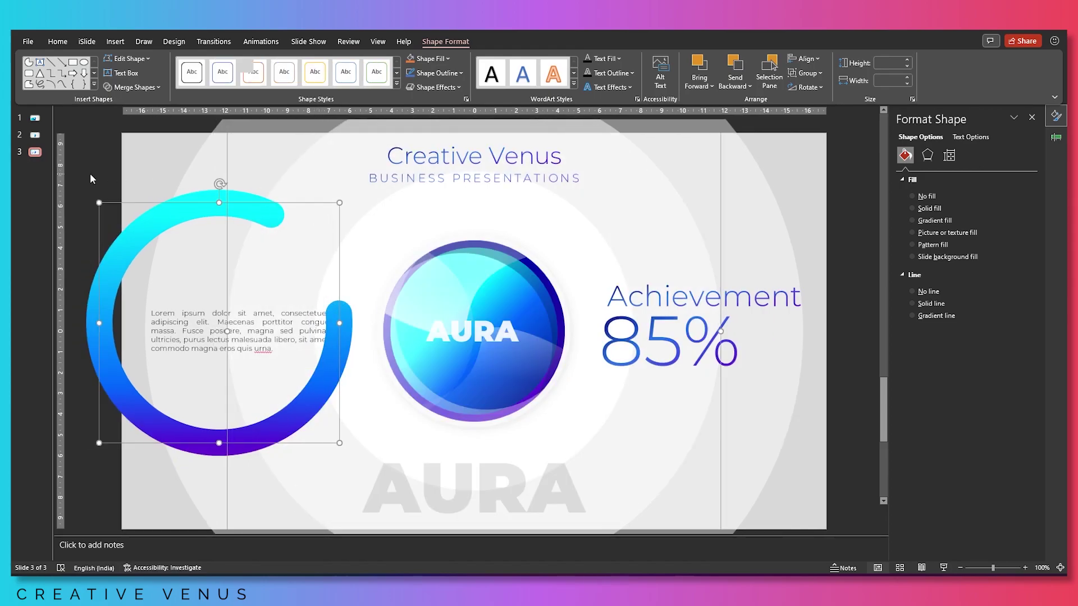
pyautogui.click(93, 178)
# - Shrink the round-ended arc to about 9.87 cm wide and high and centre it around the AURA sphere
pyautogui.click(323, 203)
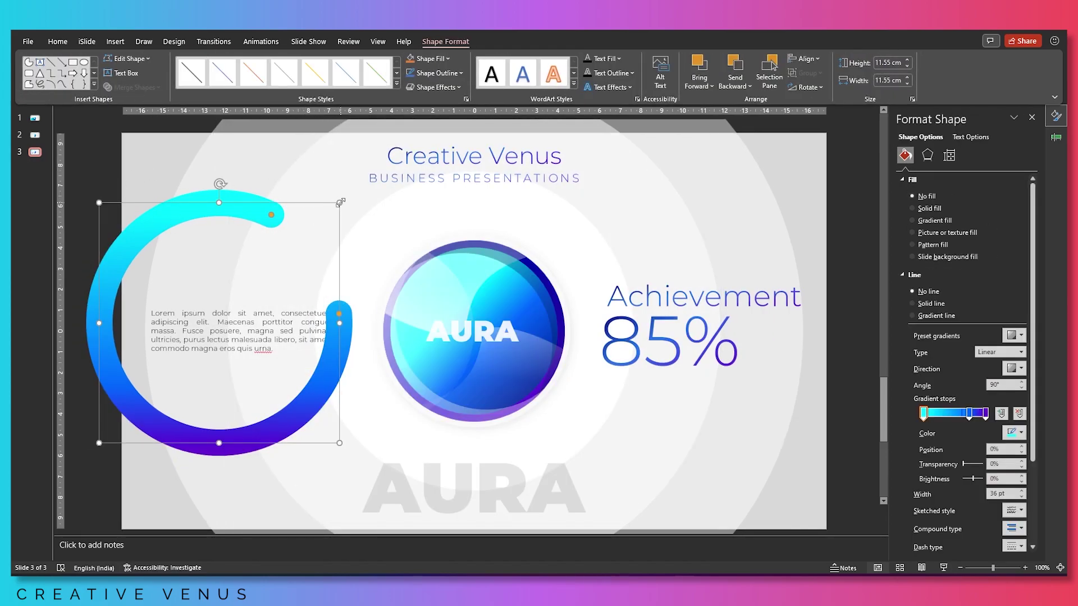
pyautogui.moveTo(340, 202)
pyautogui.mouseDown()
pyautogui.moveTo(313, 214)
pyautogui.moveTo(328, 214)
pyautogui.mouseUp()
pyautogui.moveTo(311, 395); pyautogui.dragTo(568, 403)
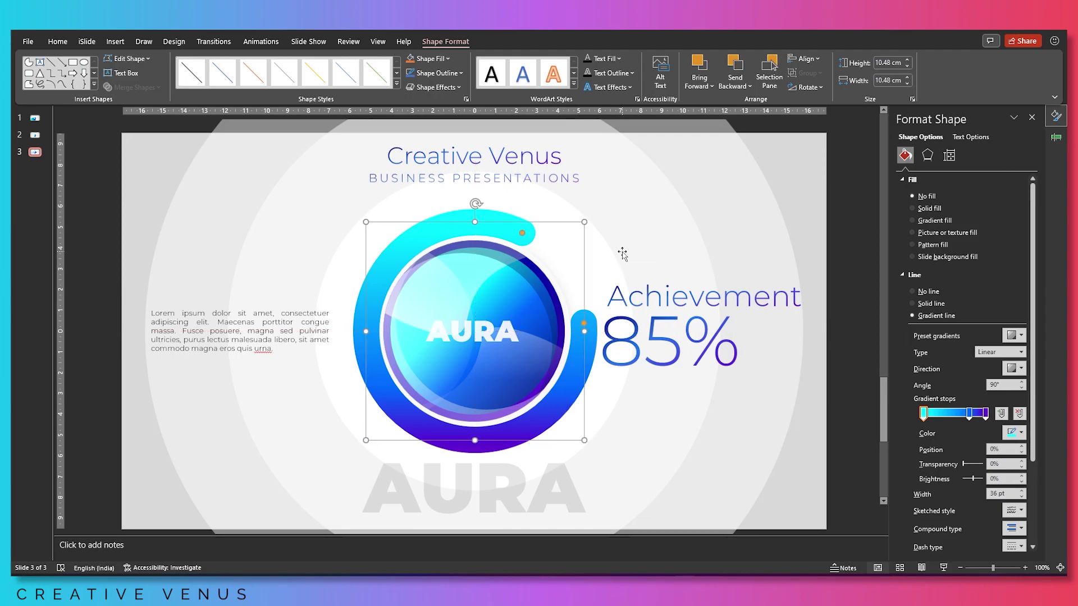
pyautogui.moveTo(583, 223); pyautogui.dragTo(572, 235)
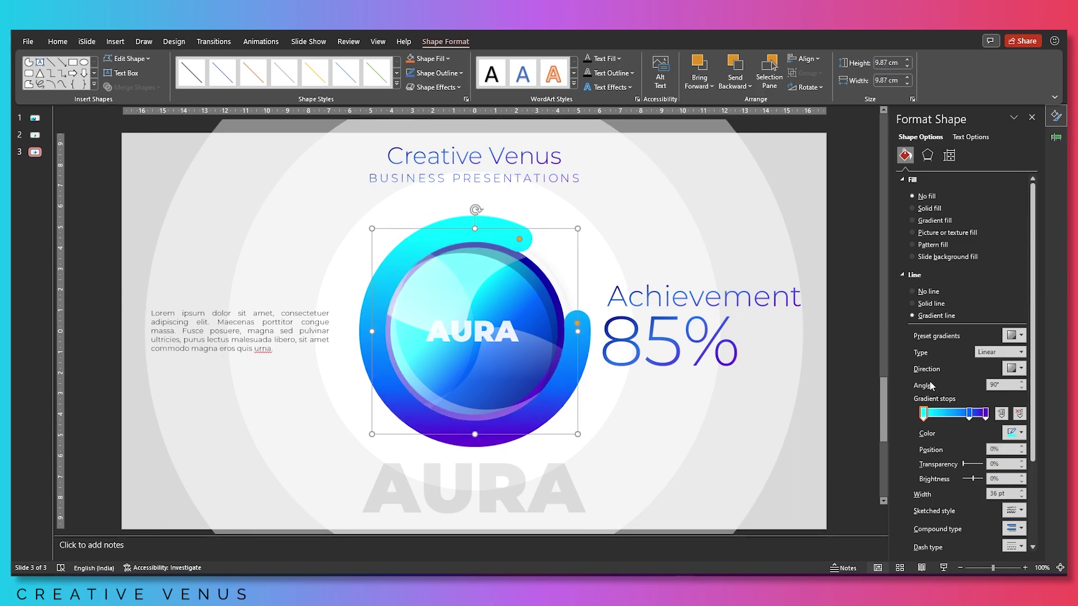
# - Reduce the width of the arc's gradient line to 14.75 pt
pyautogui.click(1022, 497)
pyautogui.click(1022, 497)
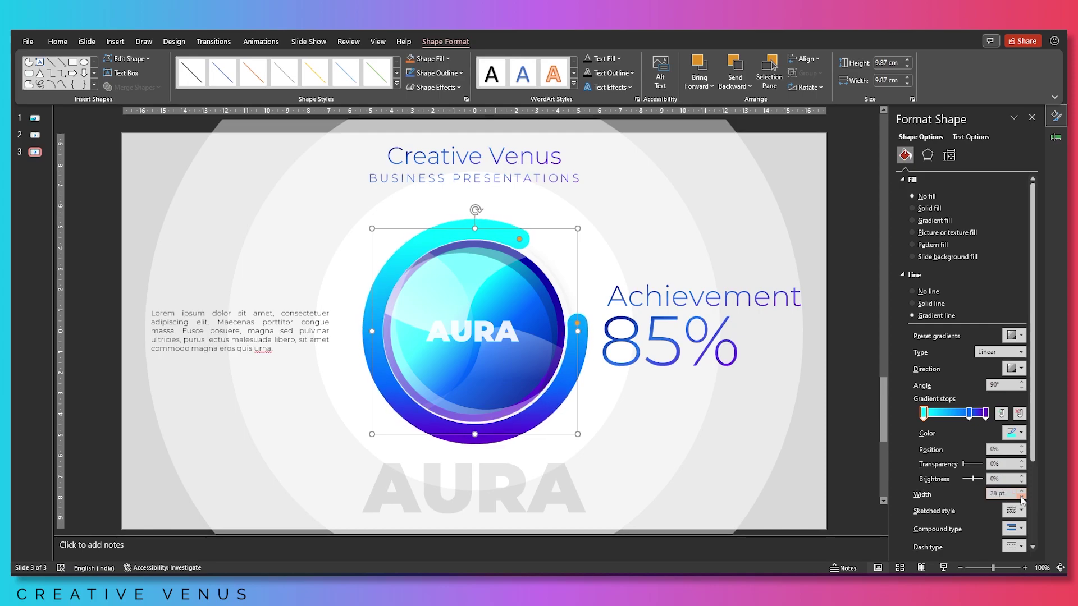
pyautogui.click(1022, 496)
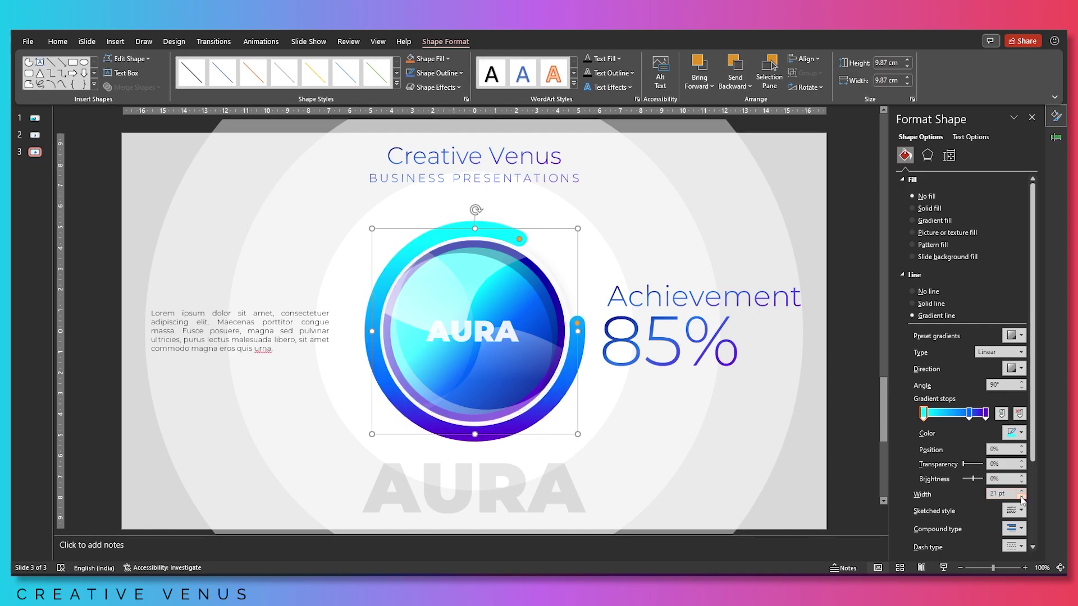
pyautogui.click(1022, 497)
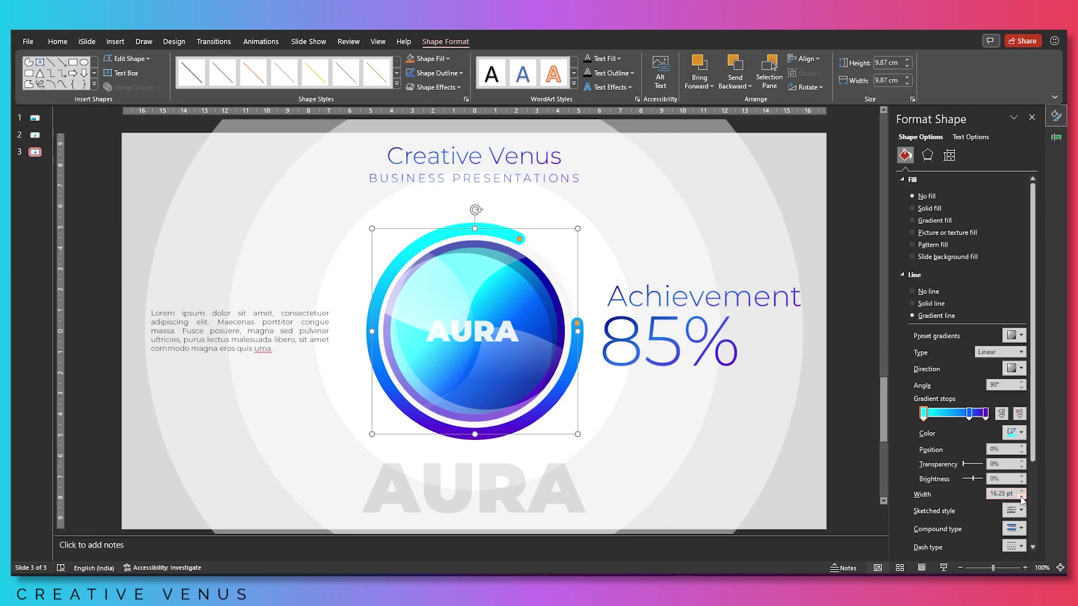
pyautogui.click(1022, 497)
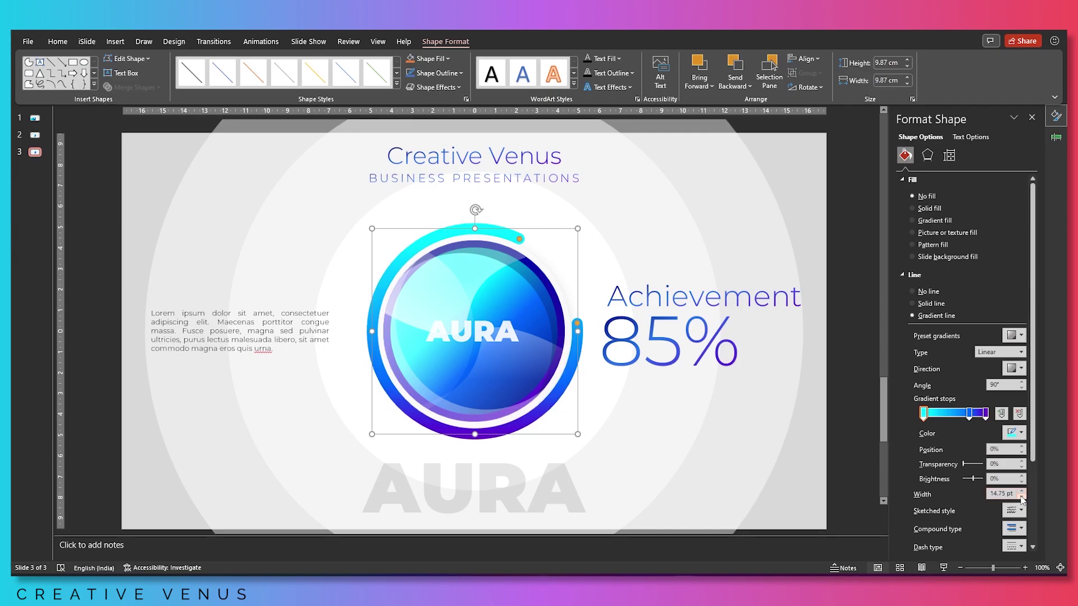
# - Move Arc 32 in the object stacking order to just below Group 17 and above Oval 18
pyautogui.click(1056, 137)
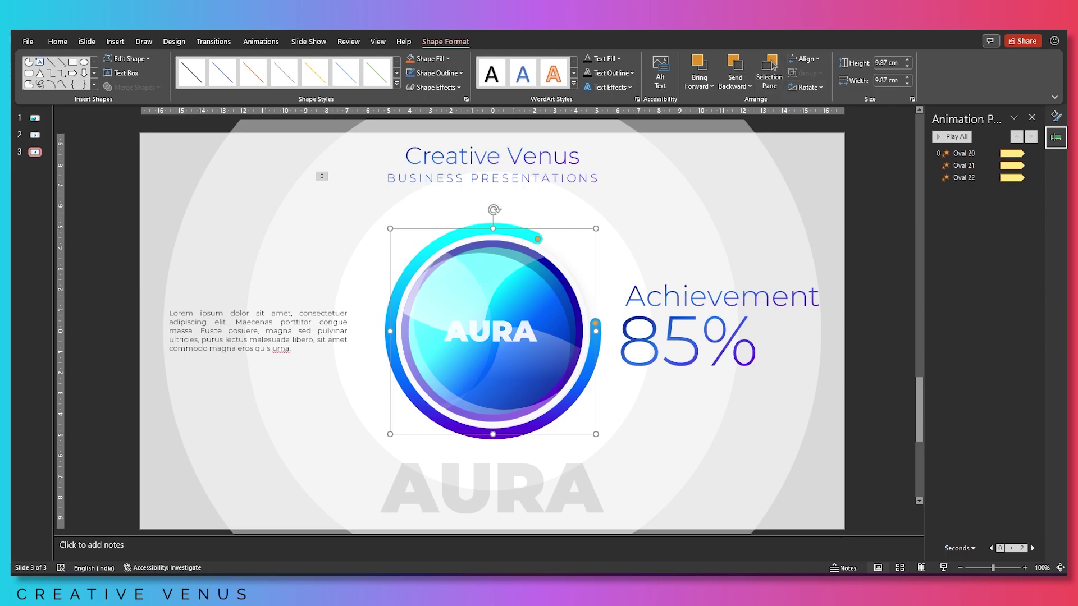
pyautogui.click(57, 43)
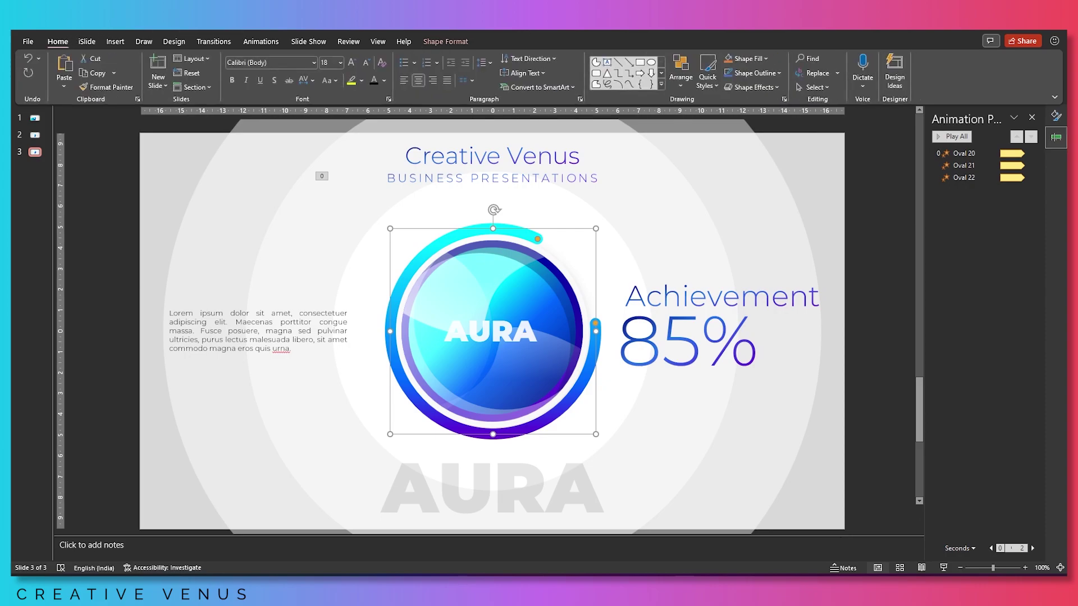
pyautogui.click(813, 87)
pyautogui.click(820, 133)
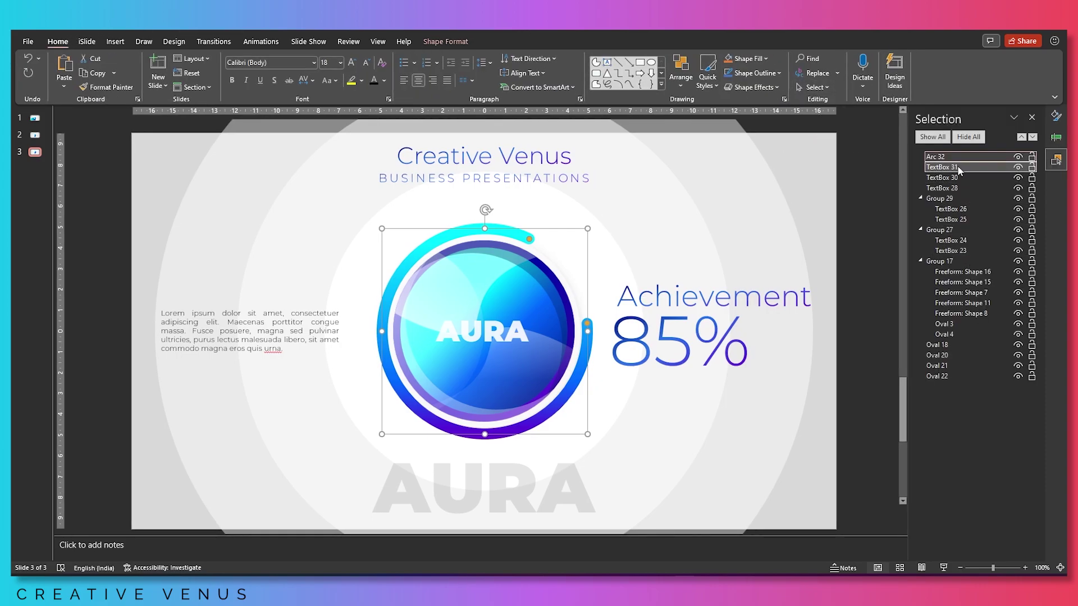
pyautogui.moveTo(946, 156); pyautogui.dragTo(964, 253)
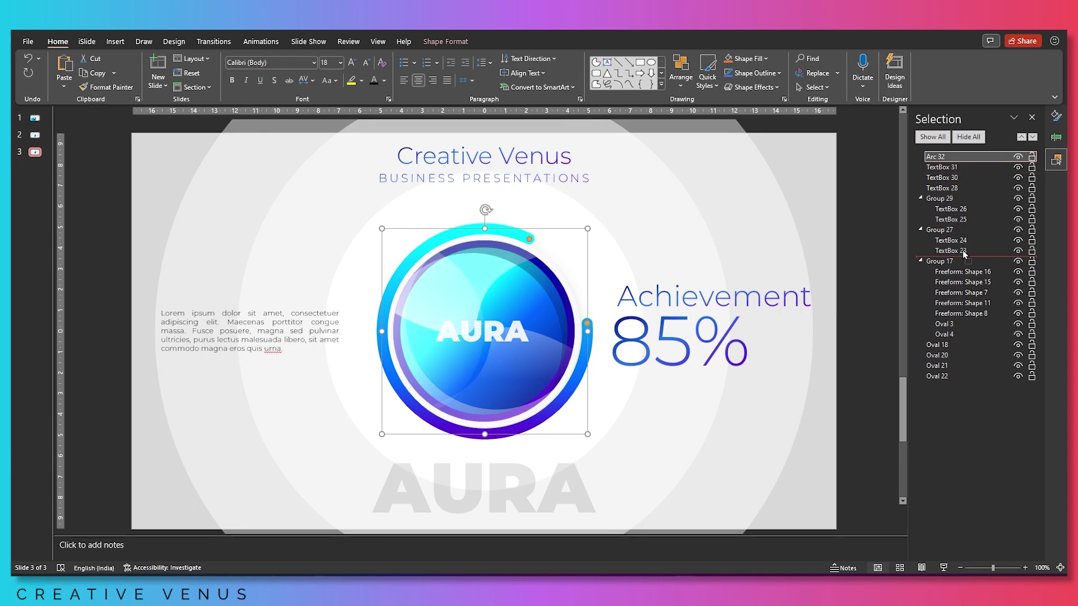
pyautogui.moveTo(965, 254); pyautogui.dragTo(963, 251)
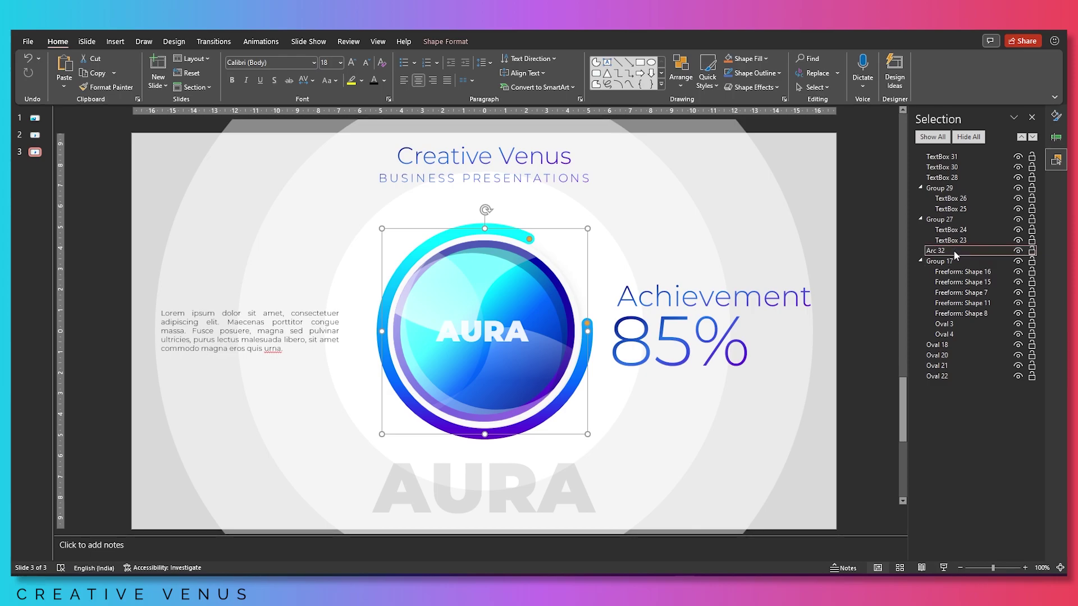
pyautogui.moveTo(953, 251); pyautogui.dragTo(962, 343)
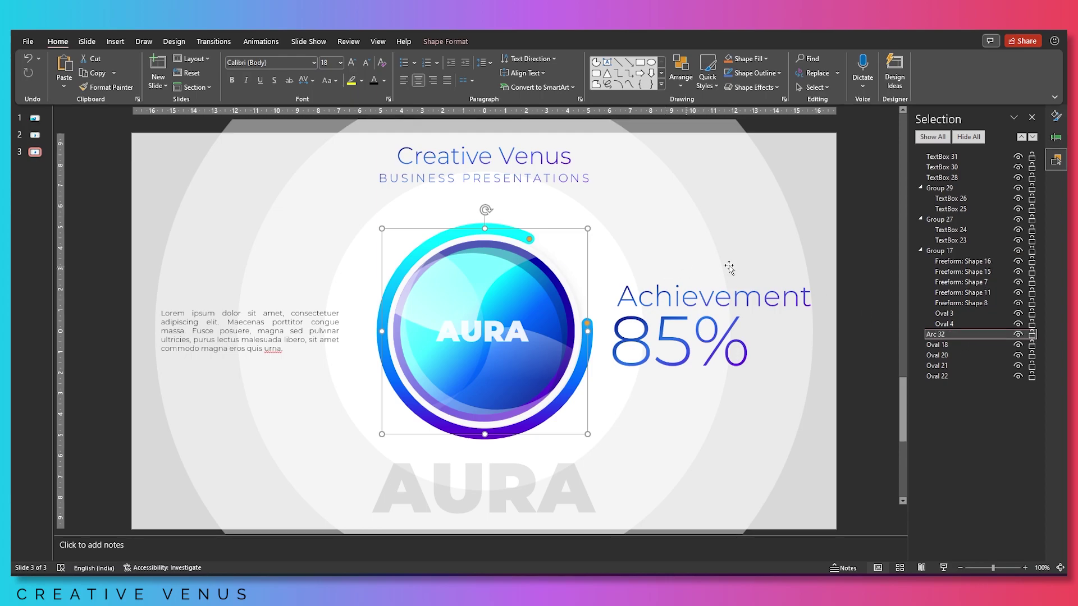
pyautogui.click(1056, 115)
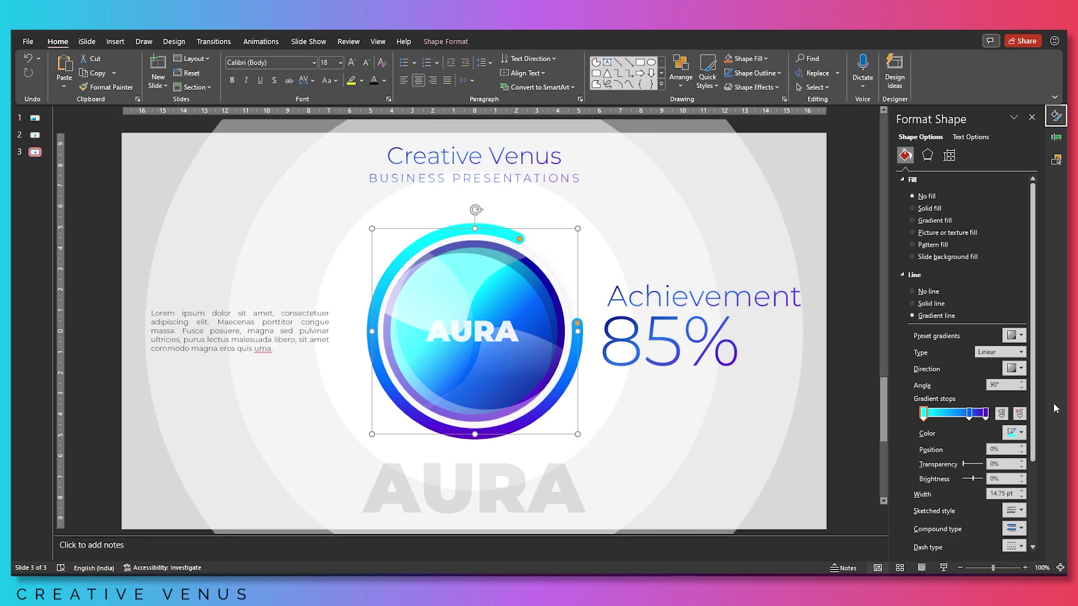
pyautogui.click(970, 414)
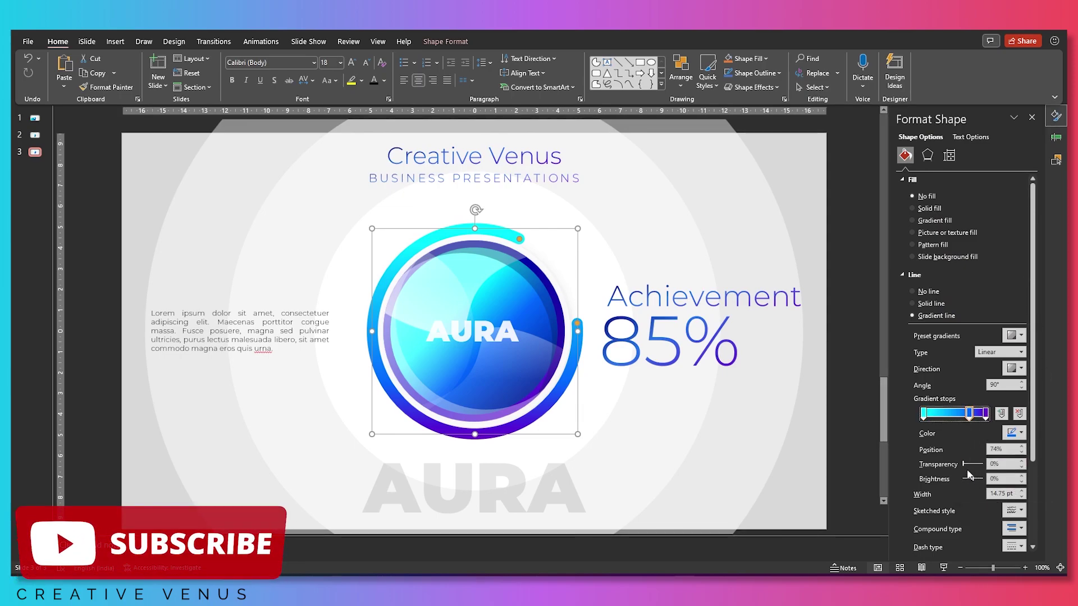
pyautogui.moveTo(963, 464)
pyautogui.mouseDown()
pyautogui.moveTo(974, 466)
pyautogui.moveTo(954, 469)
pyautogui.mouseUp()
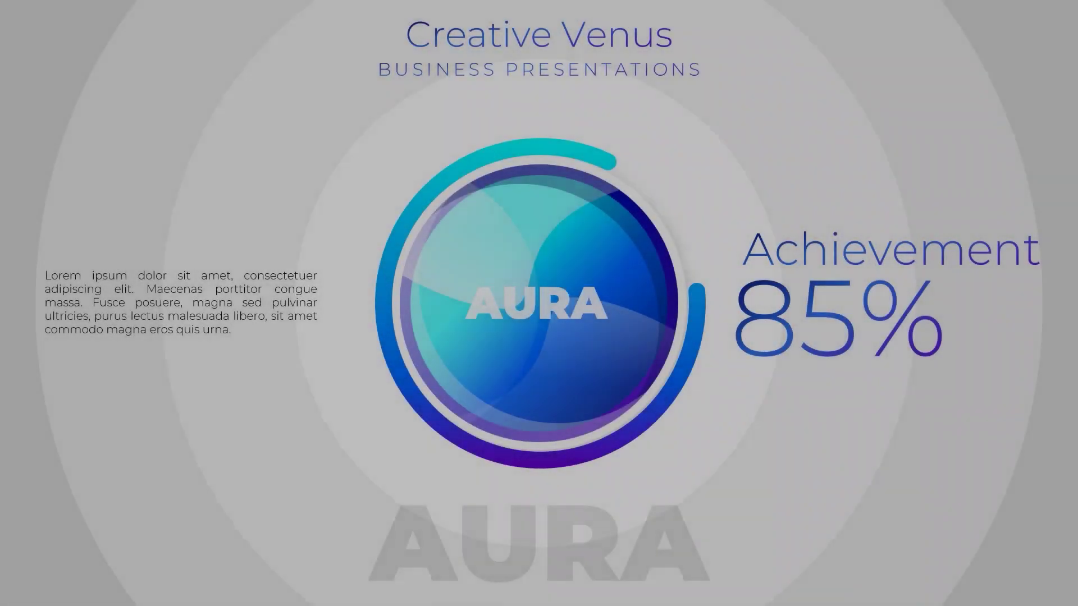